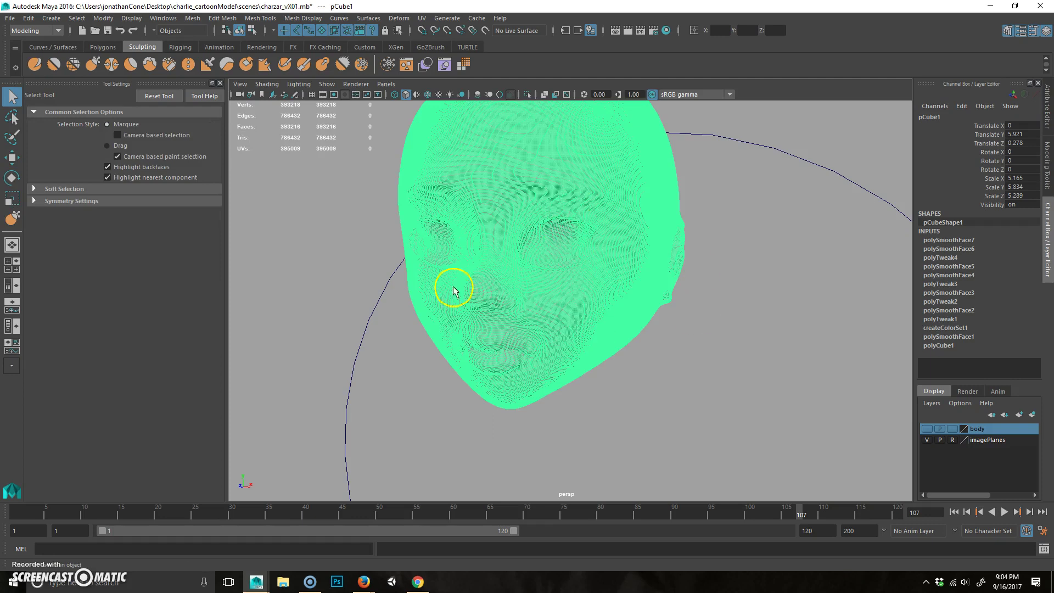
- Select the sculpted head mesh and create a new display layer containing it
click(707, 369)
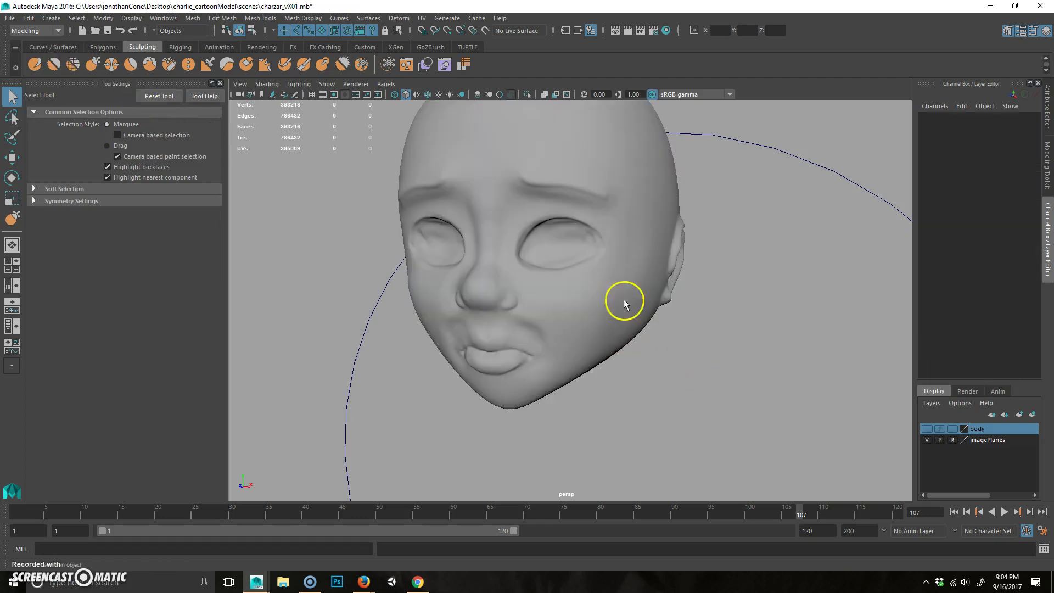
click(627, 259)
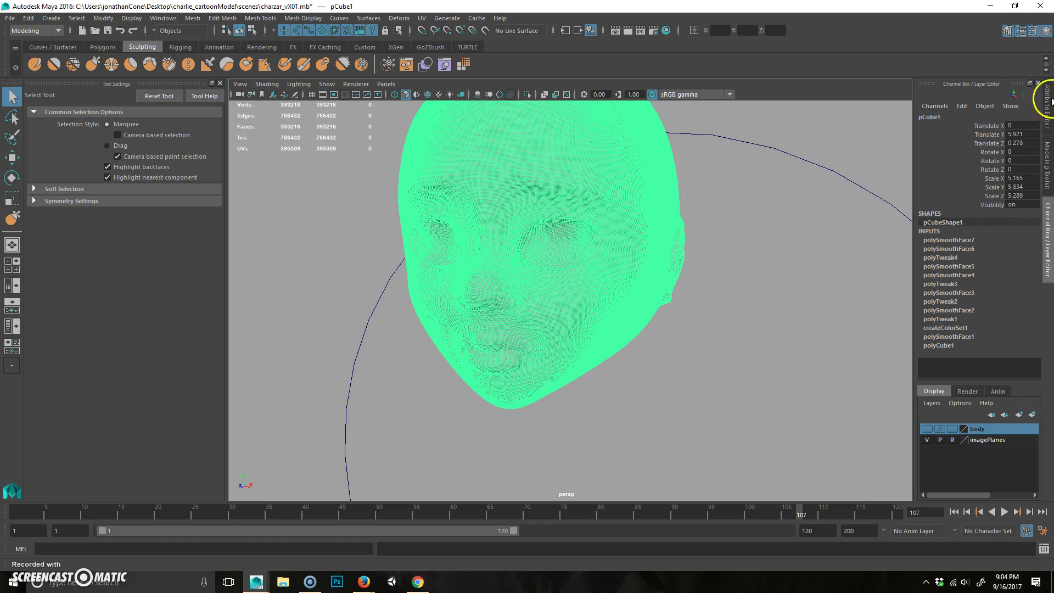
click(1032, 415)
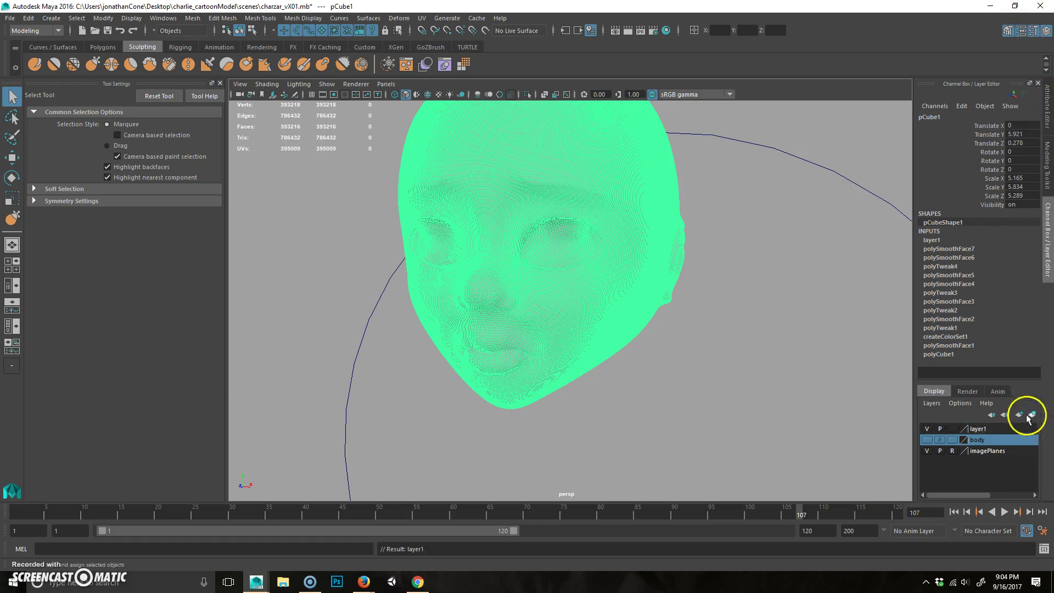
- Rename the head mesh's new display layer as headSculpt and save the layer settings
double_click(983, 429)
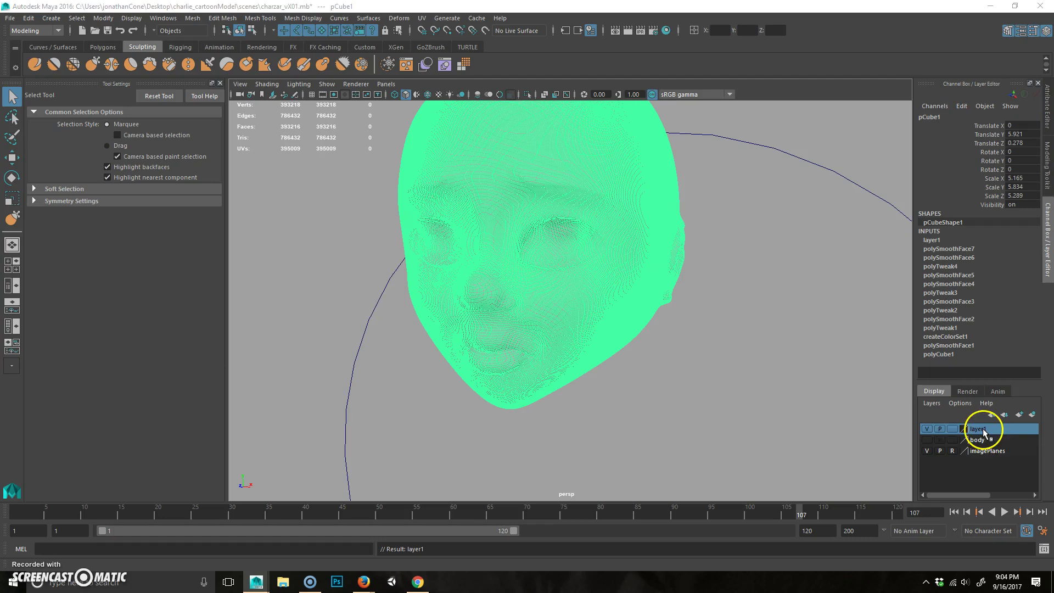
key(BackSpace)
key(BackSpace)
key(BackSpace)
key(BackSpace)
key(BackSpace)
key(BackSpace)
text(headSculpt)
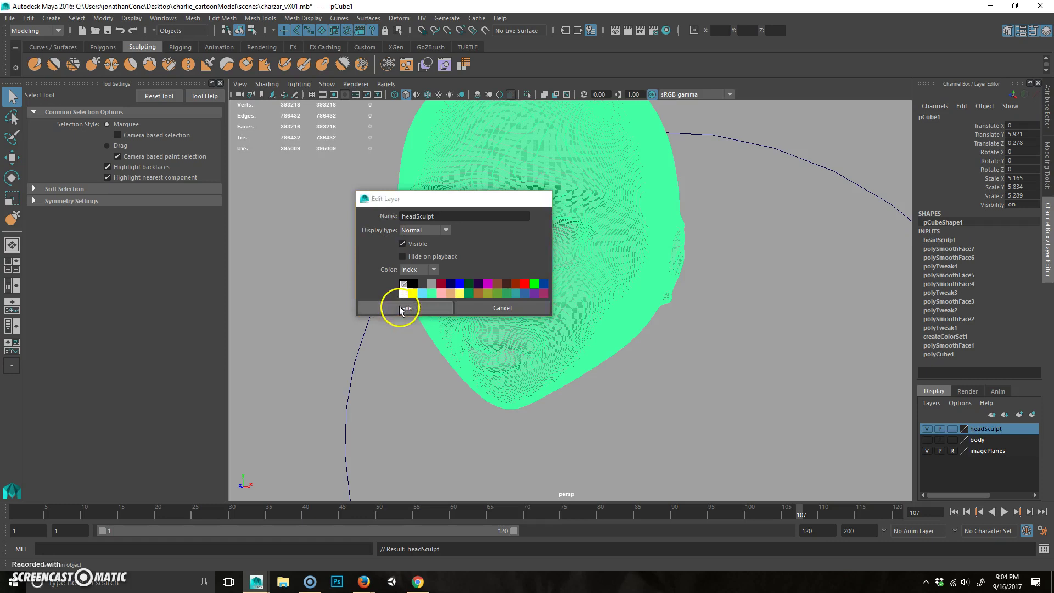
click(399, 305)
- Show the Modeling Toolkit in place of the Channel Box and hide the Tool Settings
alt+drag(663, 283, 566, 321)
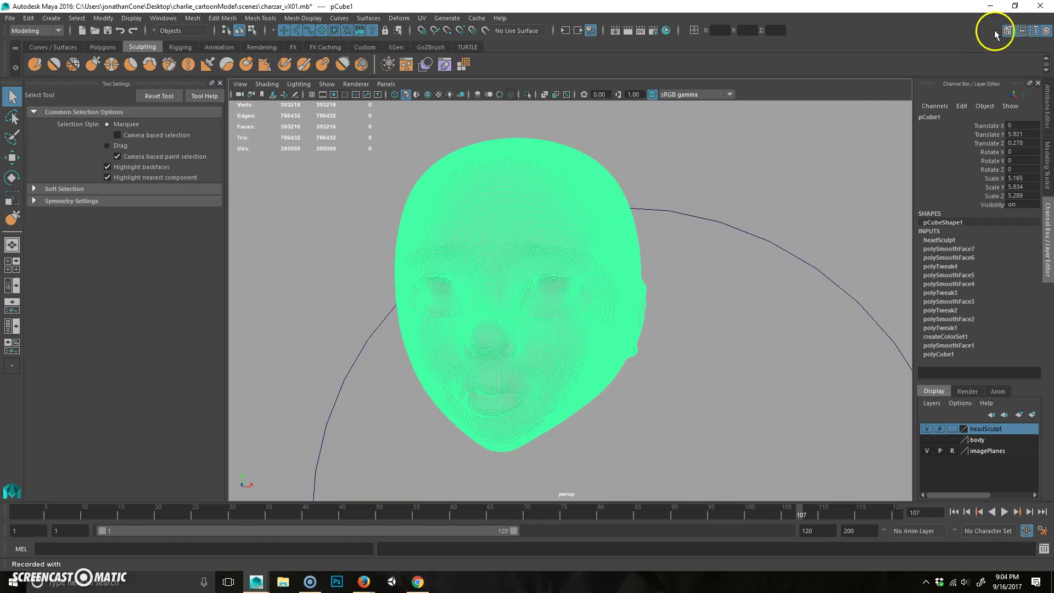
click(1048, 31)
click(1047, 31)
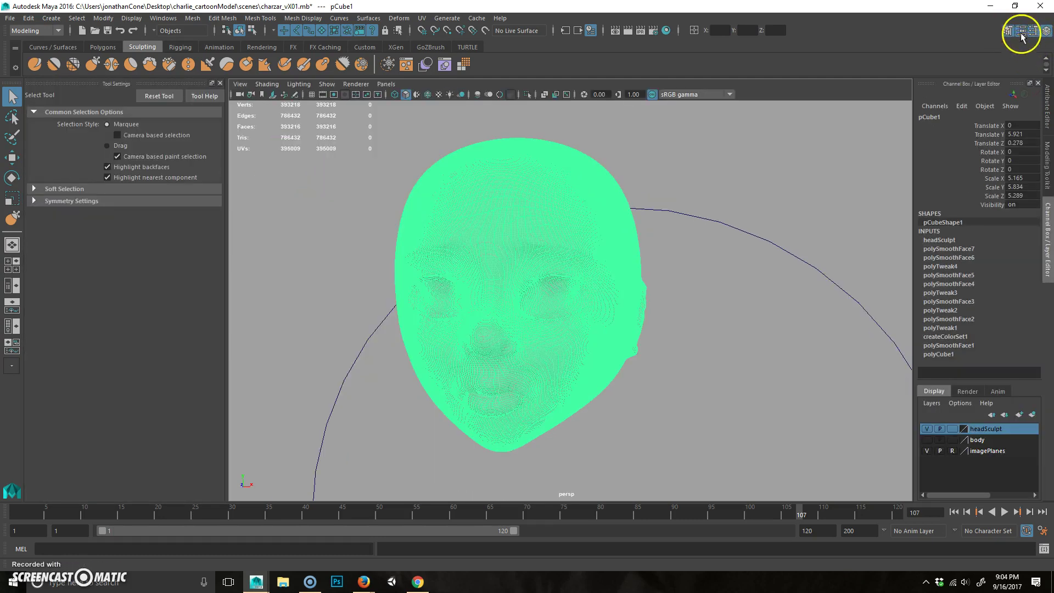
click(1034, 31)
click(1022, 31)
click(1023, 33)
click(1008, 31)
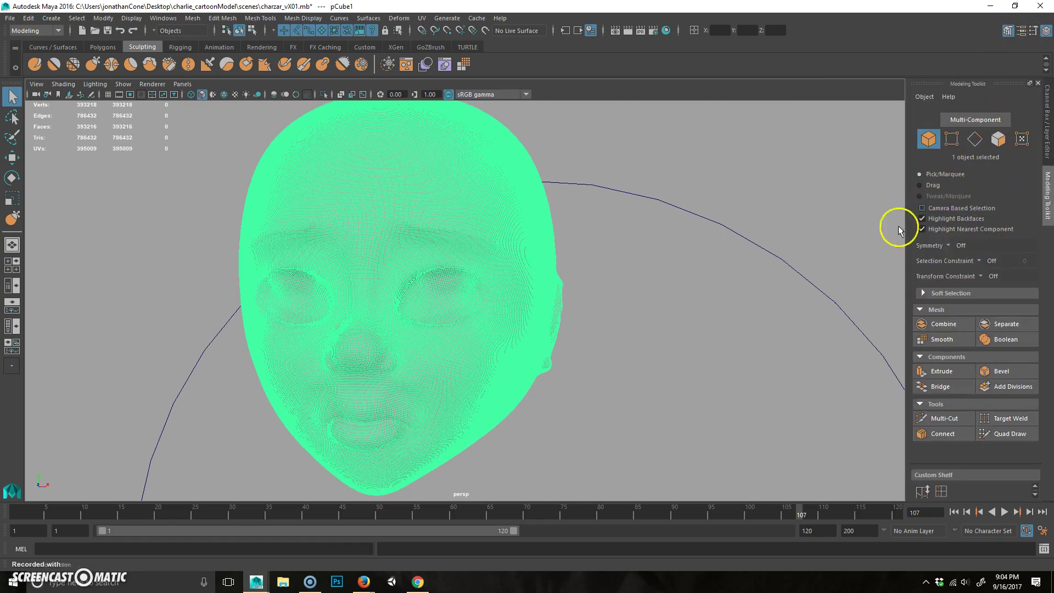
- Make the selected head mesh a live surface
alt+drag(546, 384, 588, 407)
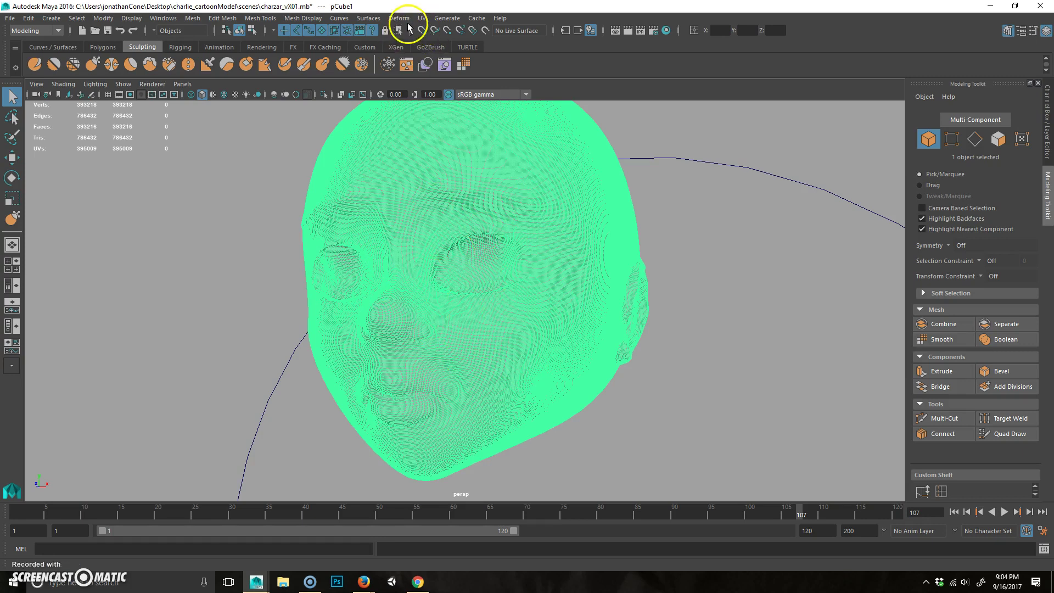
click(450, 34)
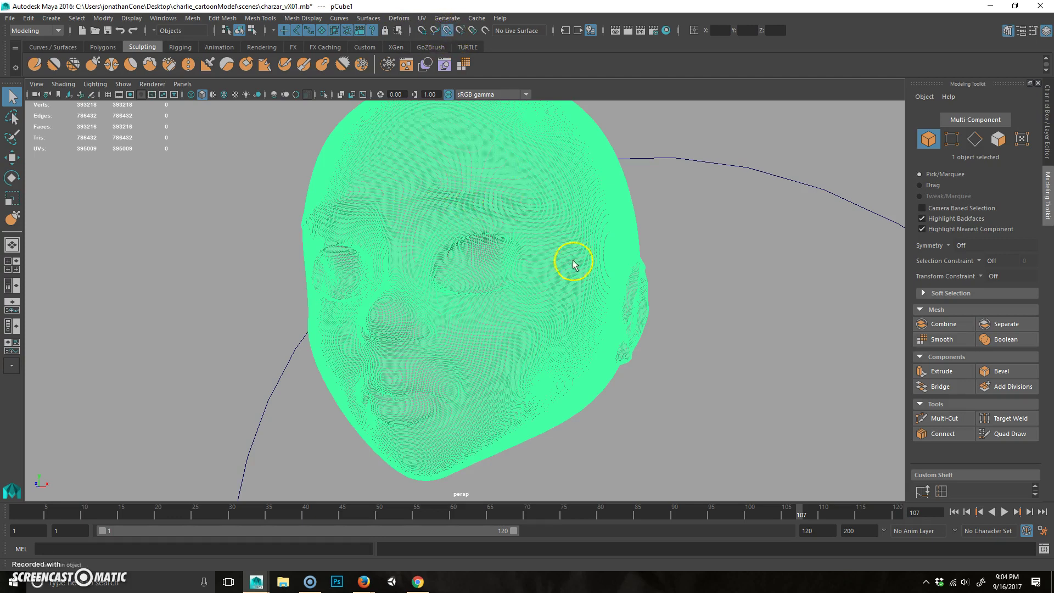
click(447, 31)
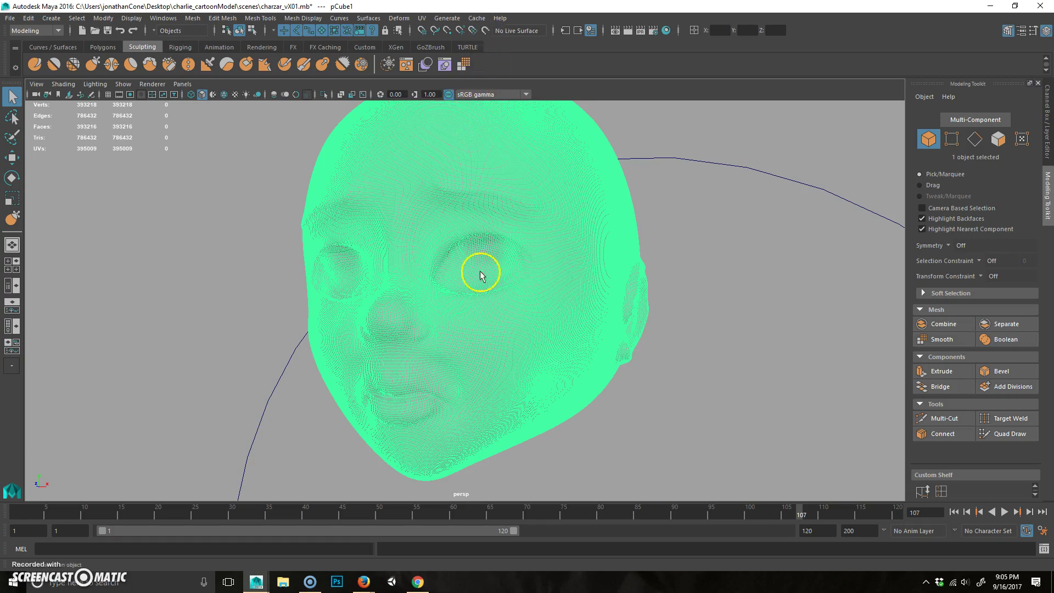
click(486, 32)
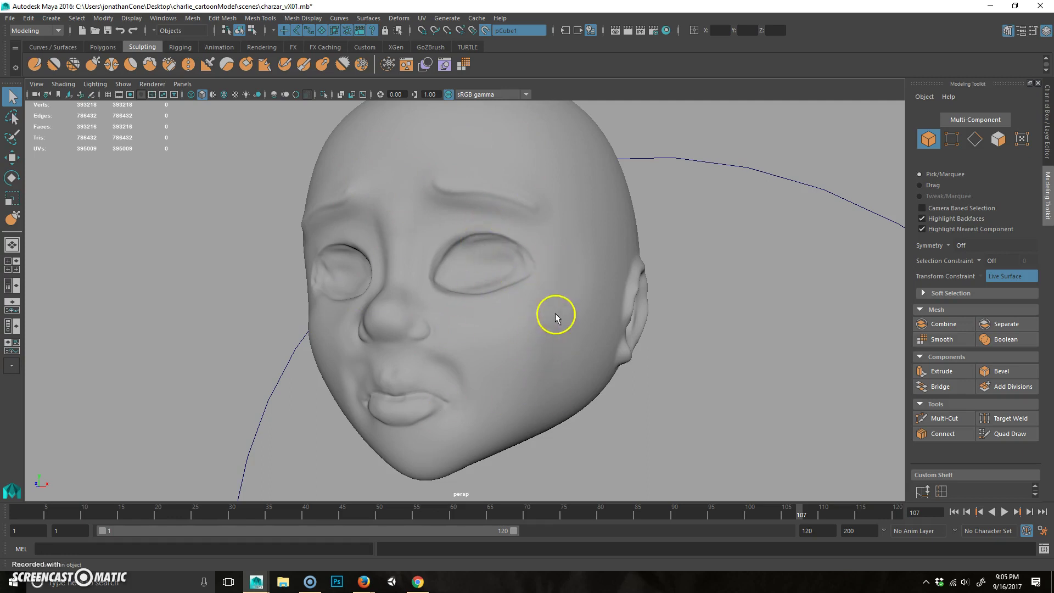
- With Quad Draw, place an inner and an outer ring of points around the character's left eye
click(1011, 435)
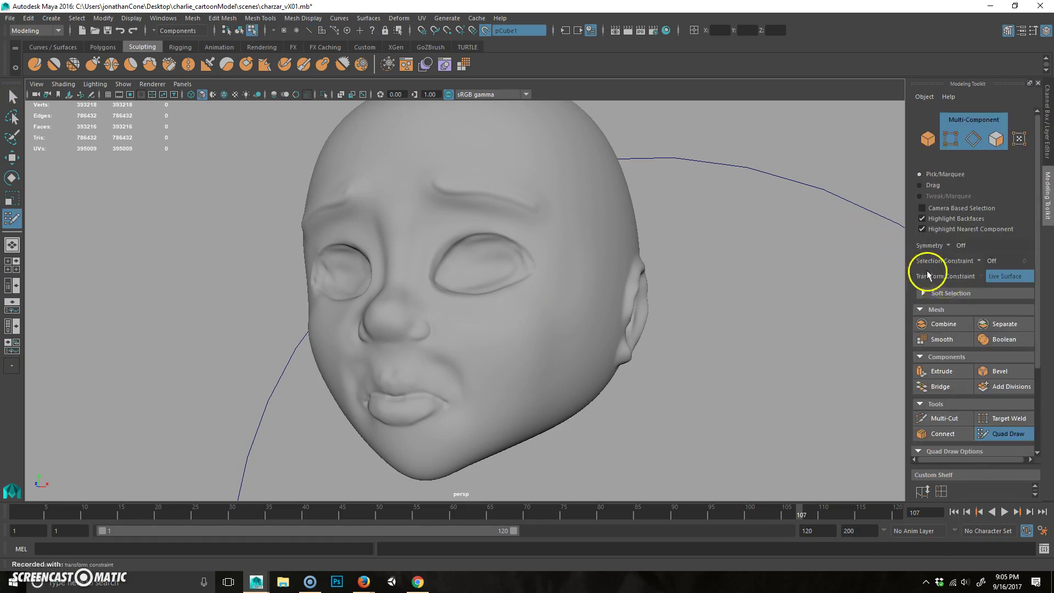
scroll(964, 368, down, 3)
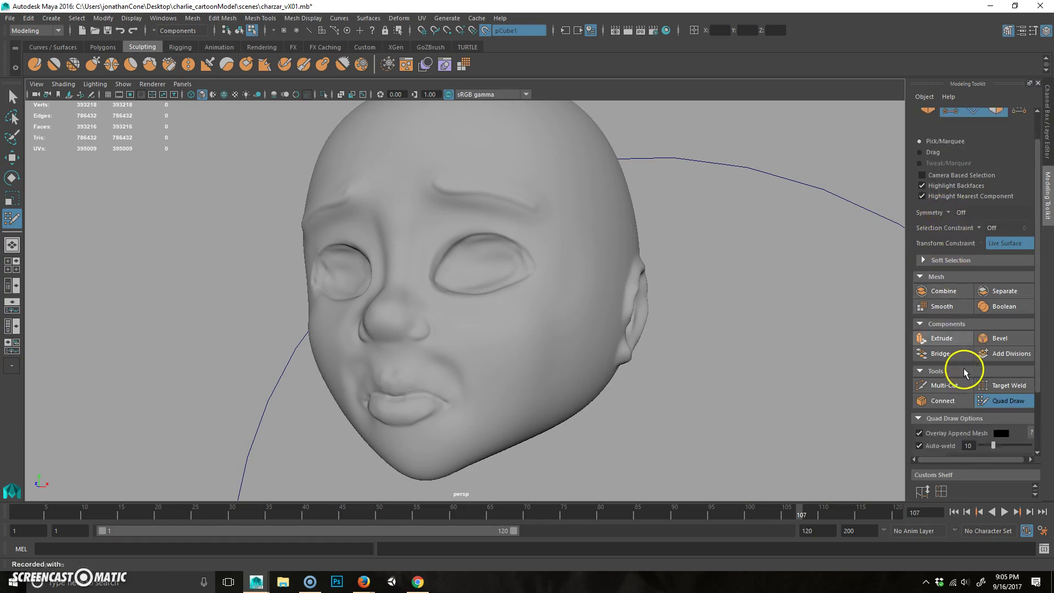
alt+right_drag(433, 284, 494, 297)
alt+drag(493, 296, 447, 322)
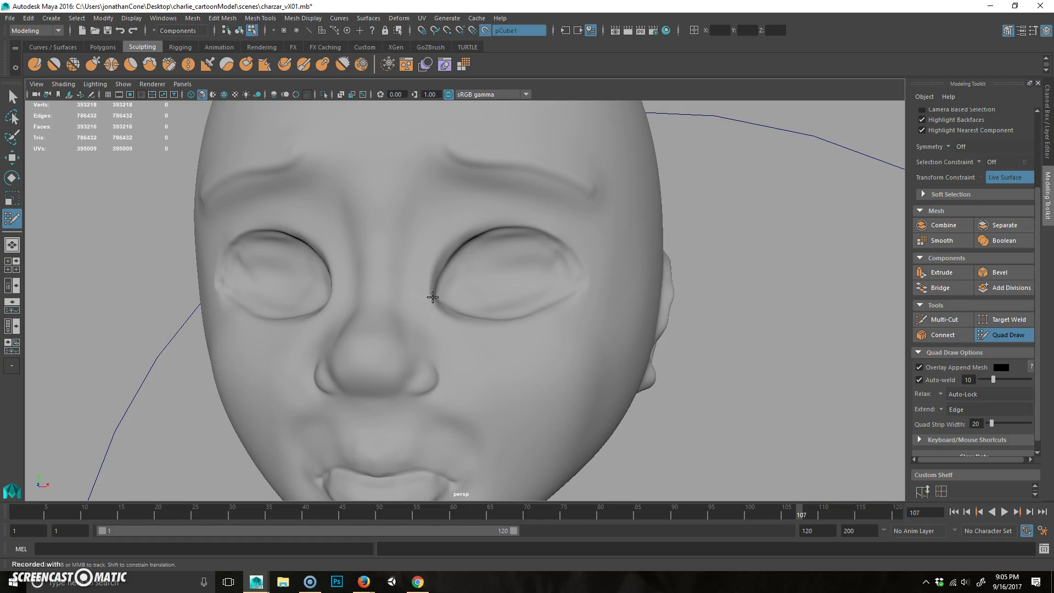
click(410, 301)
click(503, 224)
click(500, 206)
click(605, 279)
click(523, 337)
click(453, 248)
click(436, 233)
click(552, 233)
click(565, 218)
click(560, 323)
click(469, 333)
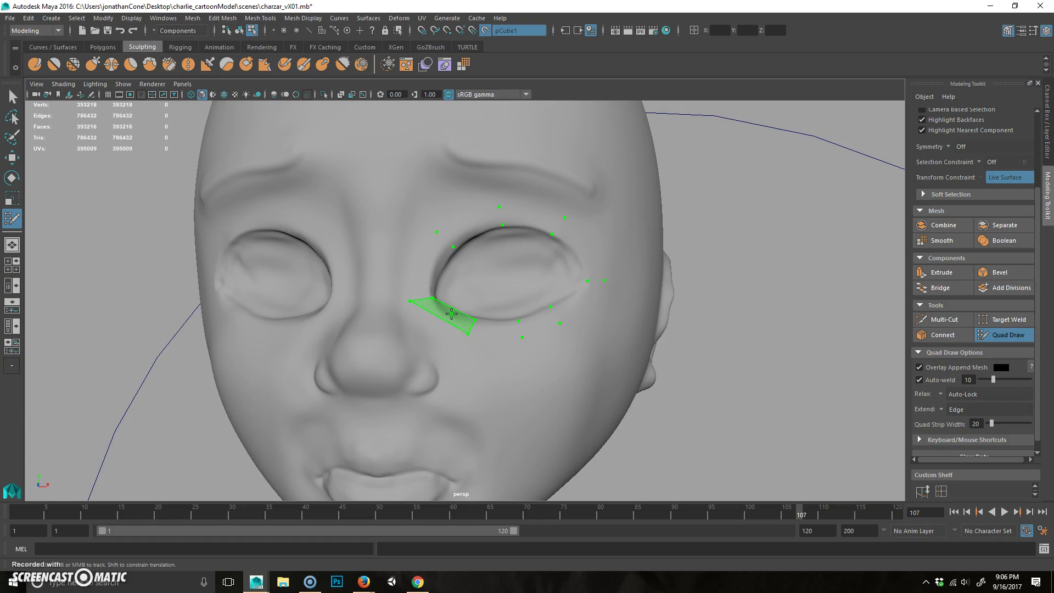
- Fill the gap between the two rings of points around the left eye with quads
mouse_move(407, 269)
mouse_down()
mouse_move(471, 230)
mouse_move(534, 219)
mouse_move(578, 250)
mouse_up()
drag(572, 298, 537, 319)
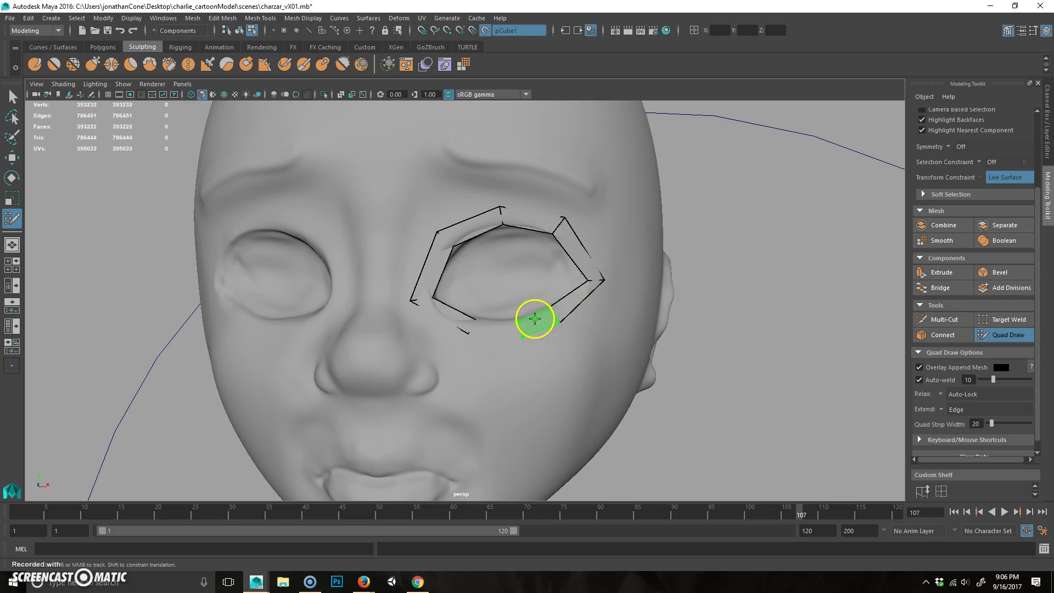
shift+click(536, 319)
- Place a third ring of points outside the quad loop around the left eye
mouse_move(473, 386)
alt+mouse_down()
mouse_move(513, 379)
mouse_move(427, 380)
mouse_move(466, 388)
mouse_move(457, 372)
mouse_move(486, 386)
mouse_move(431, 318)
alt+mouse_up()
click(419, 289)
click(432, 230)
click(510, 193)
alt+drag(594, 214, 581, 244)
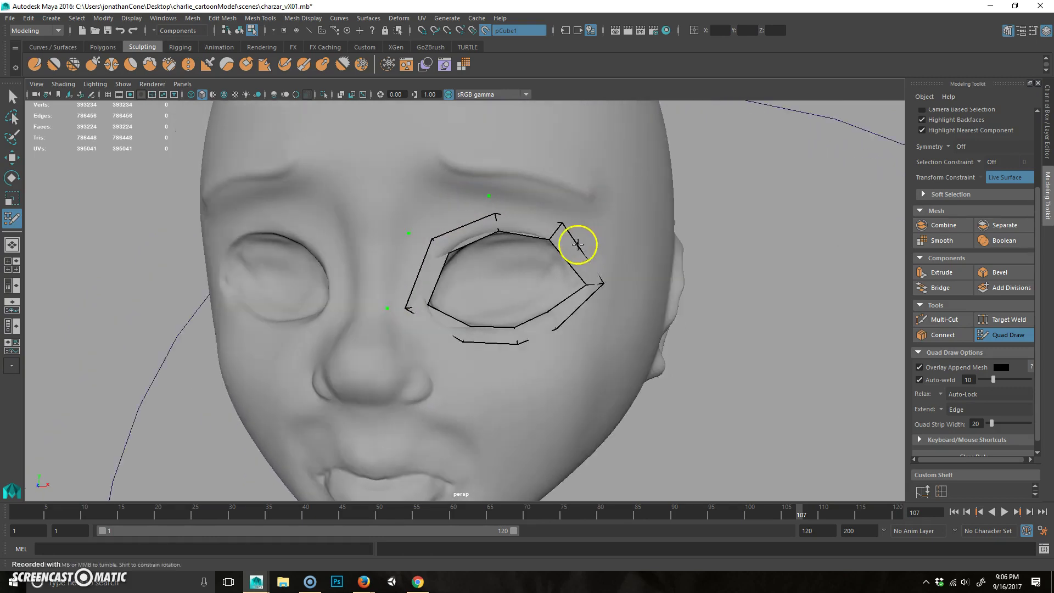
click(567, 210)
click(613, 285)
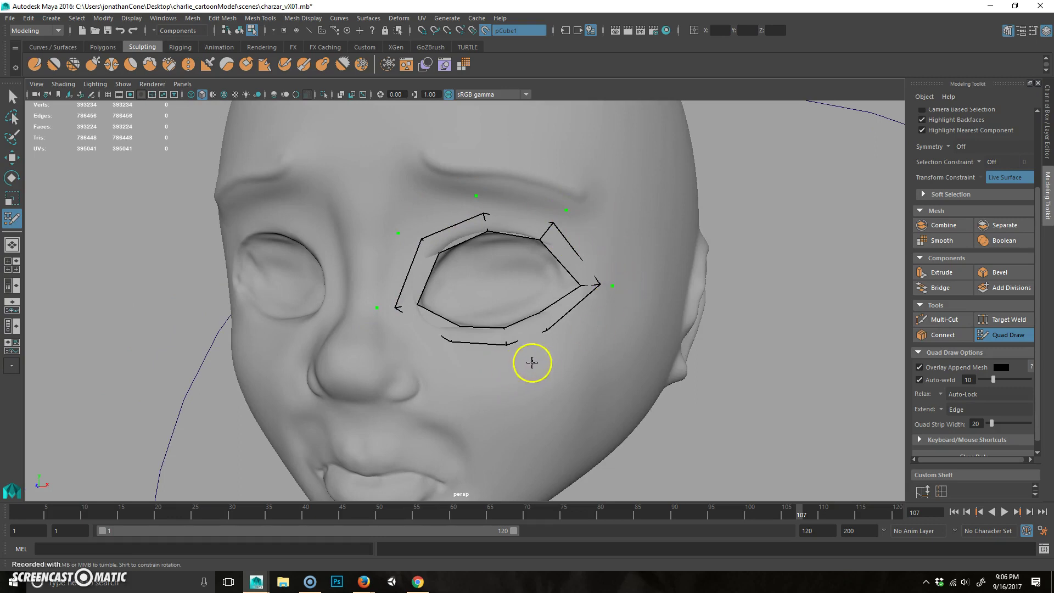
click(511, 373)
click(565, 355)
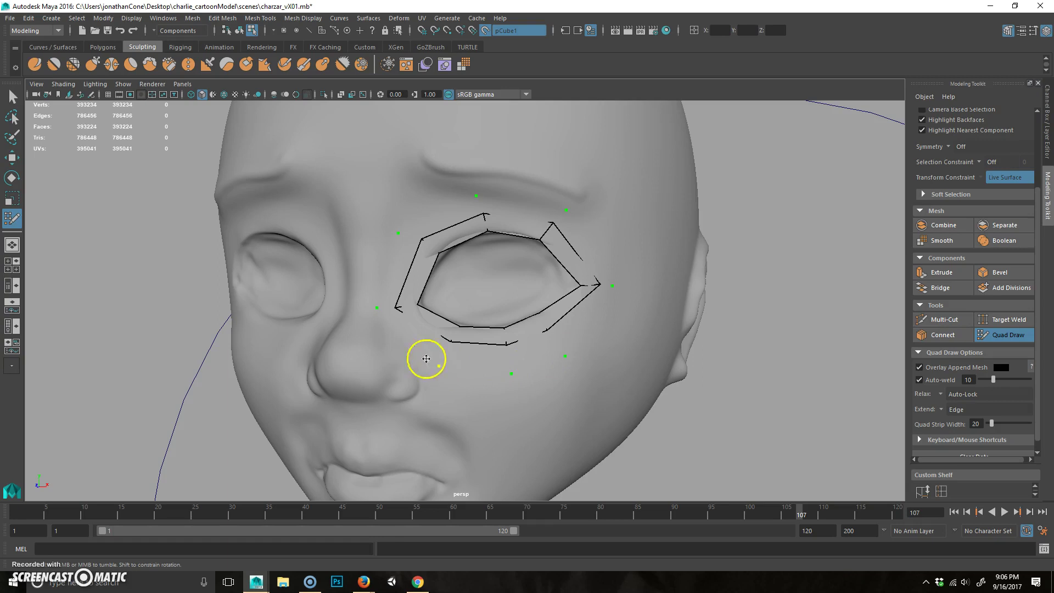
- Fill quads between the existing eye loop and the outer ring of points
shift+click(414, 334)
shift+click(395, 267)
shift+click(437, 218)
shift+click(579, 242)
shift+click(586, 318)
shift+click(528, 357)
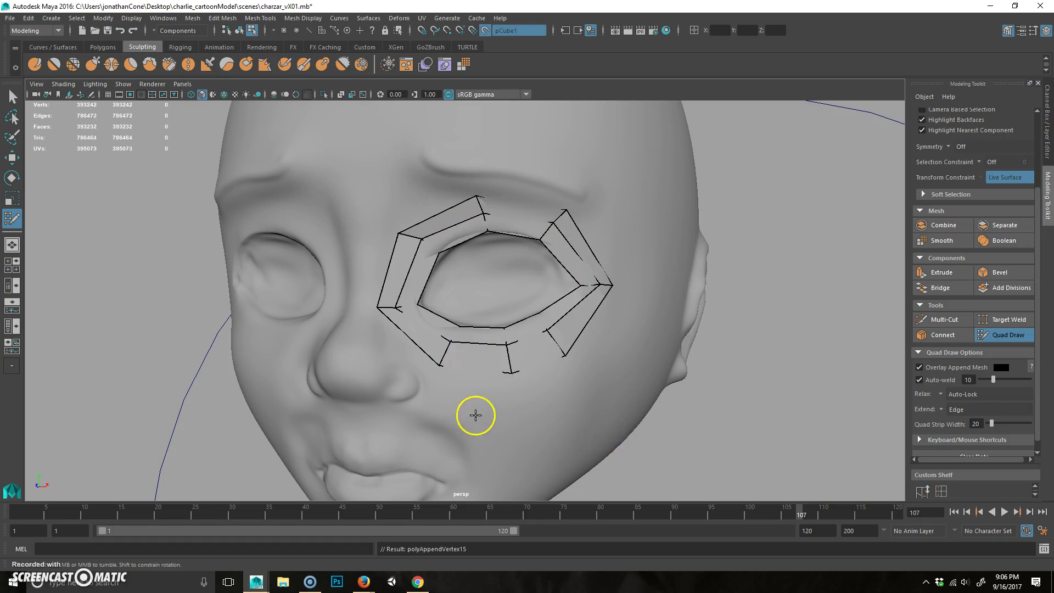
- Move the outer-ring vertex below the left eye's outer corner slightly outward
alt+drag(476, 416, 538, 365)
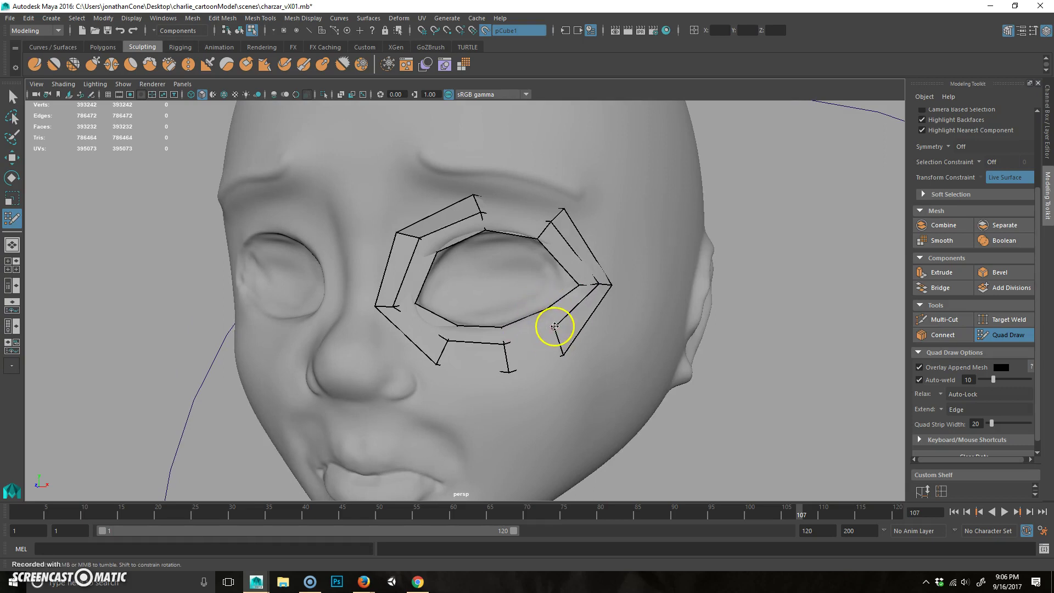
drag(563, 354, 570, 352)
alt+drag(473, 390, 475, 395)
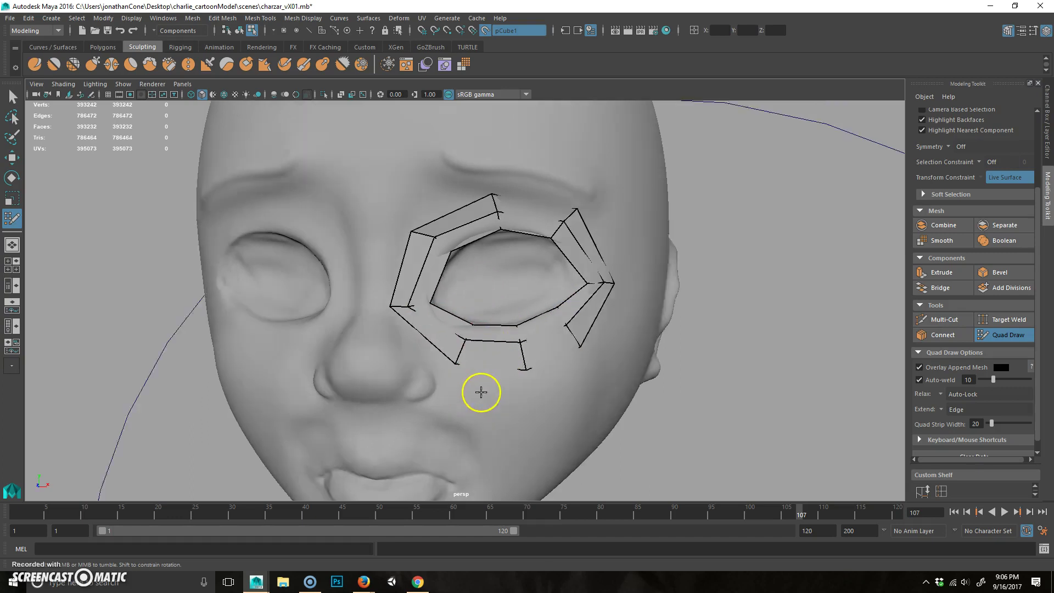
- Add points along the nose bridge up to the forehead and fill two quads beside the eye loop's inner side
scroll(377, 346, up, 2)
click(355, 312)
shift+click(369, 246)
alt+drag(384, 325, 389, 322)
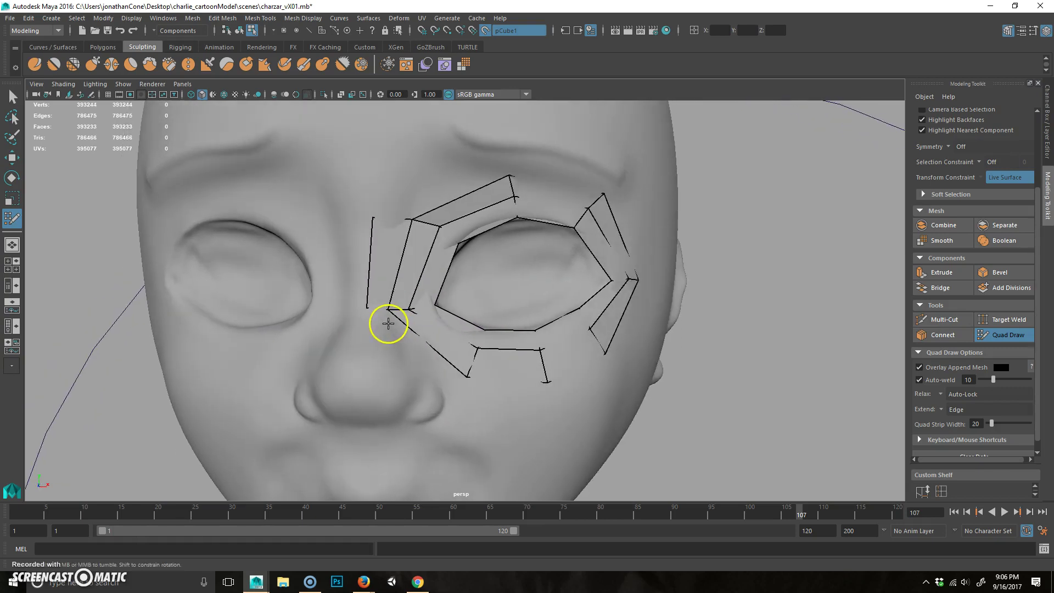
click(420, 164)
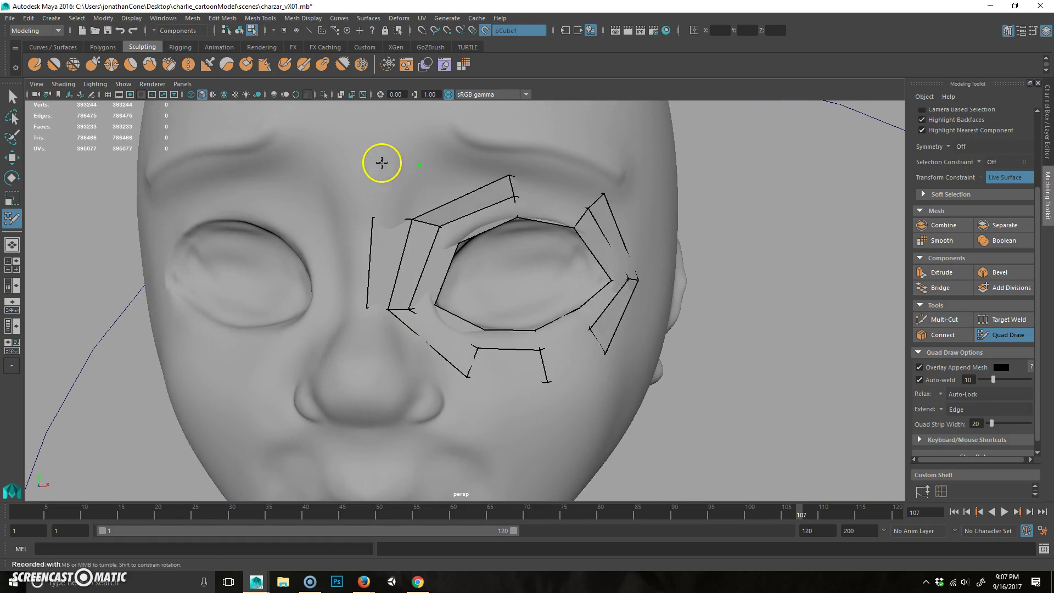
shift+click(396, 181)
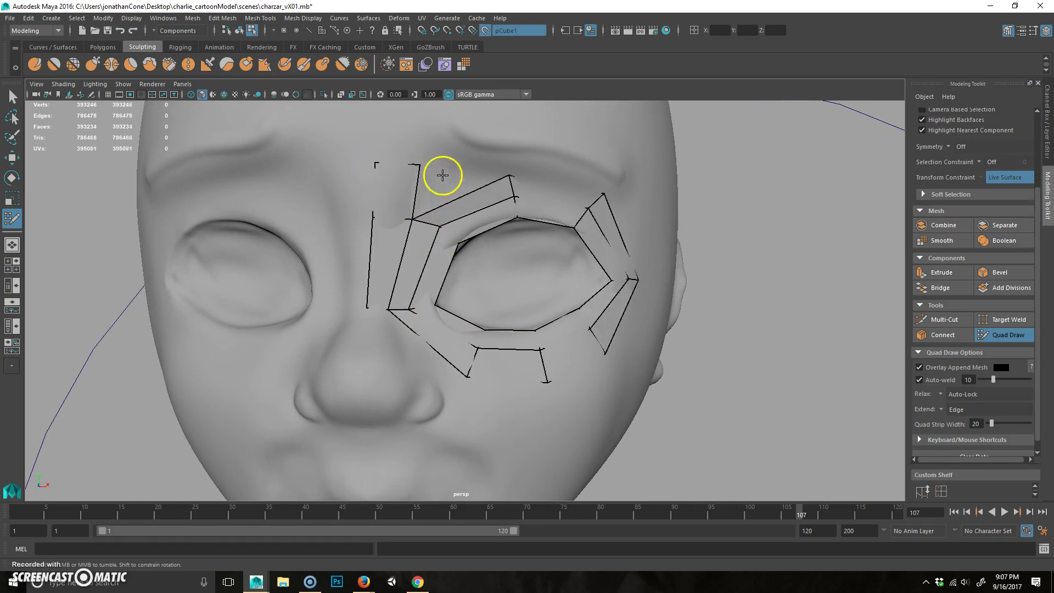
- Add points along the left eyebrow and fill quads between them and the top of the eye loop
alt+drag(494, 182, 511, 186)
click(506, 155)
alt+drag(588, 207, 588, 189)
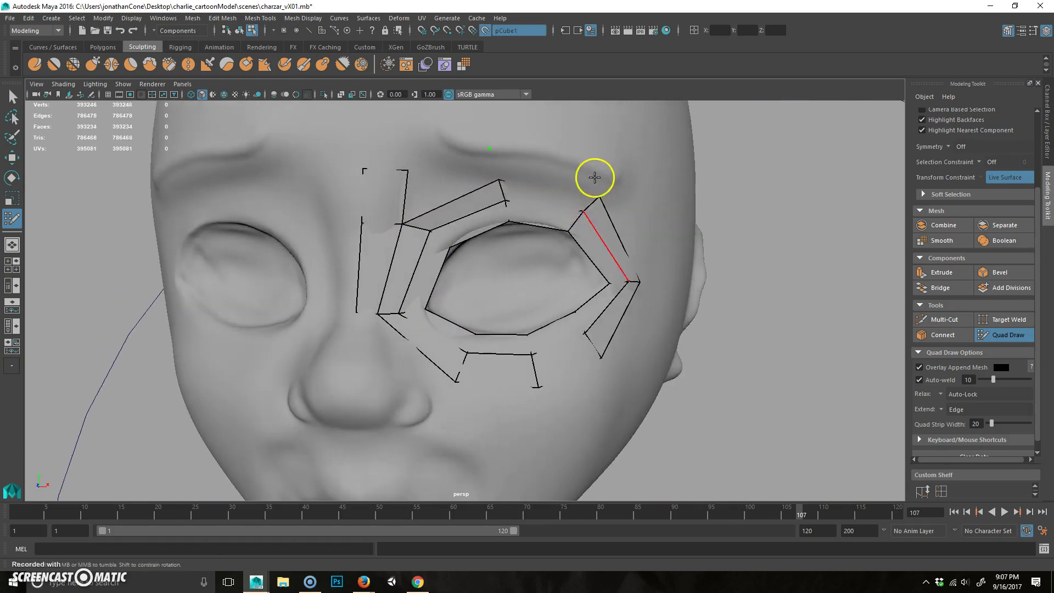
shift+click(558, 170)
shift+click(464, 171)
- Reposition the point at the eyebrow's outer end and fill a quad along the left eye loop's outer upper side
alt+drag(556, 287, 570, 278)
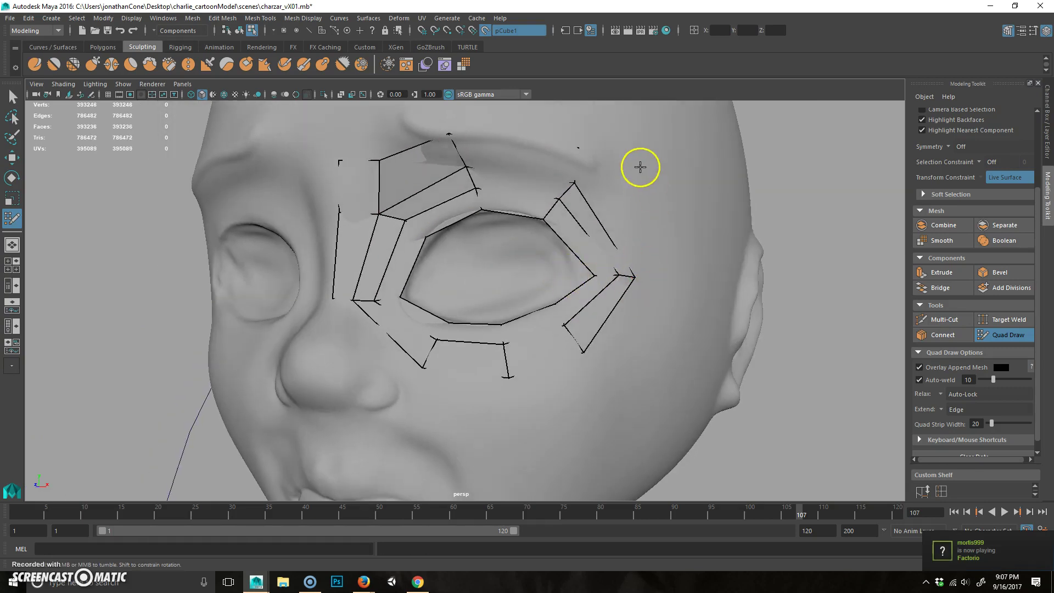
click(593, 156)
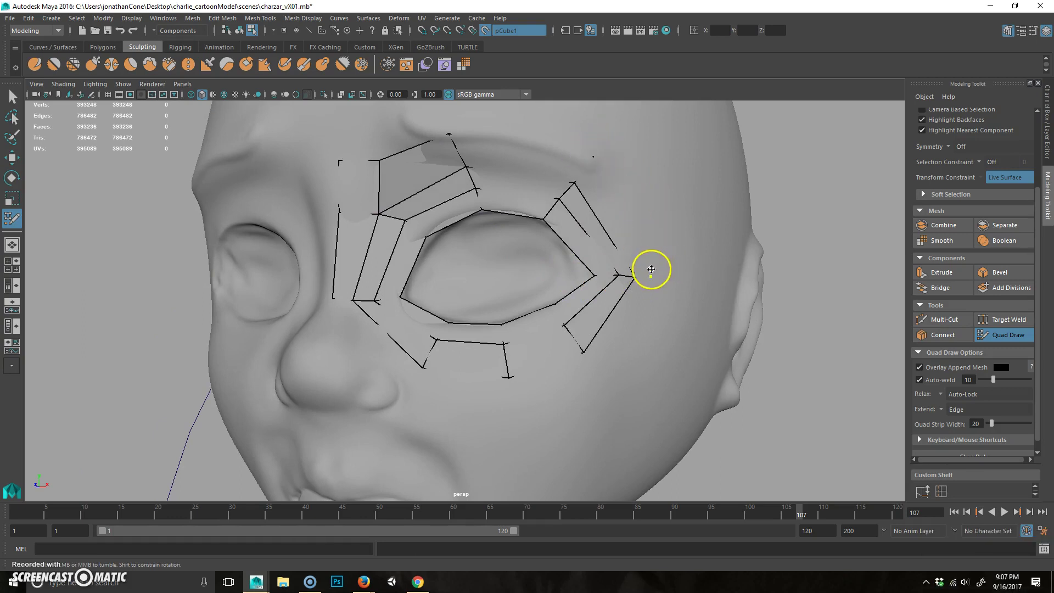
shift+click(615, 211)
- Add points on the upper nose and fill quads from the bridge strip to the lower inner side of the eye loop
alt+middle_drag(649, 384, 654, 353)
alt+drag(654, 353, 376, 308)
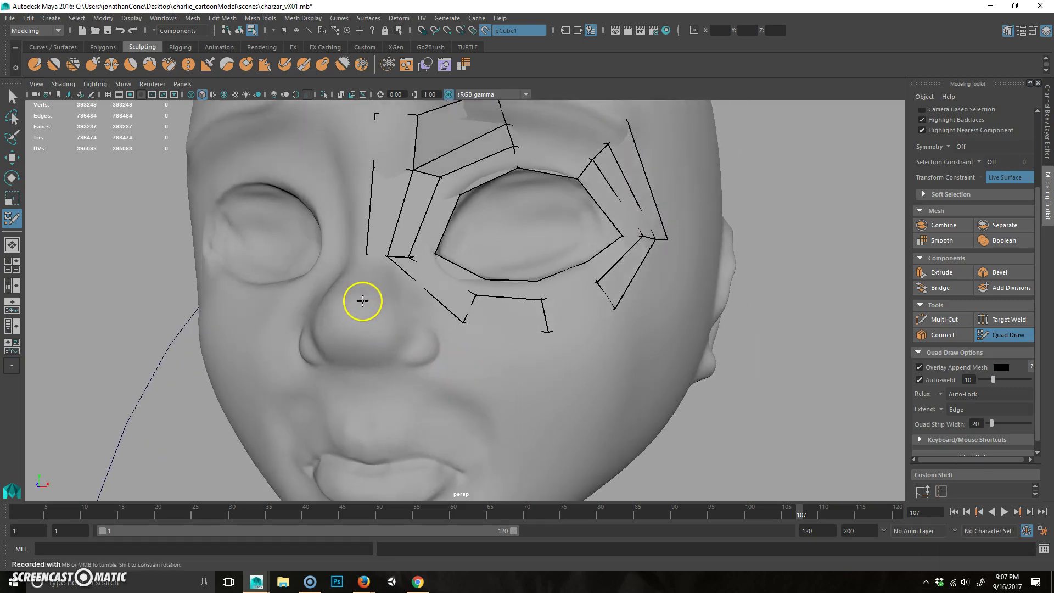
click(394, 304)
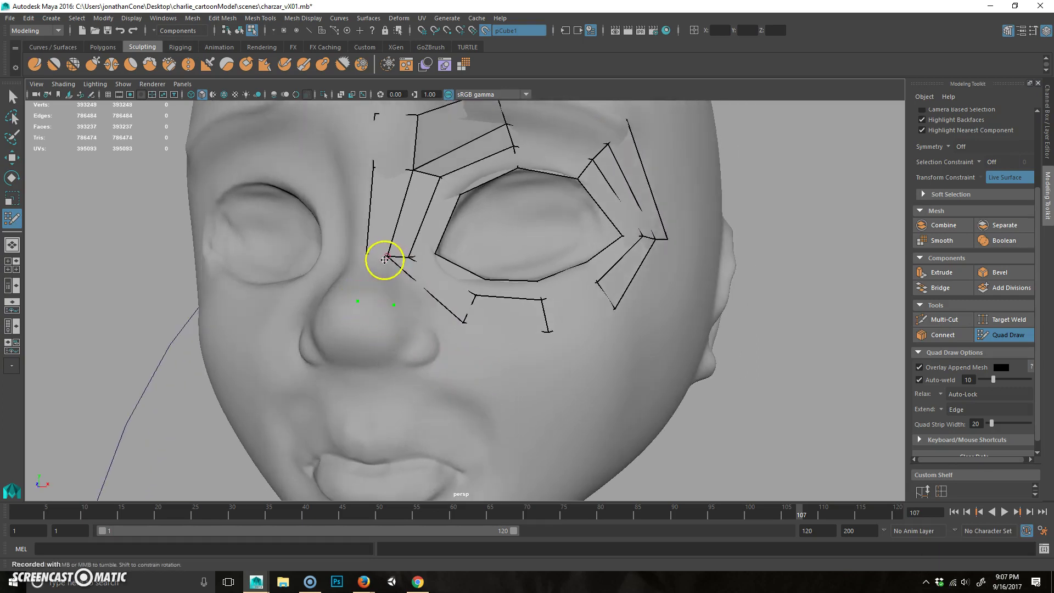
shift+click(380, 279)
alt+middle_drag(396, 328, 461, 331)
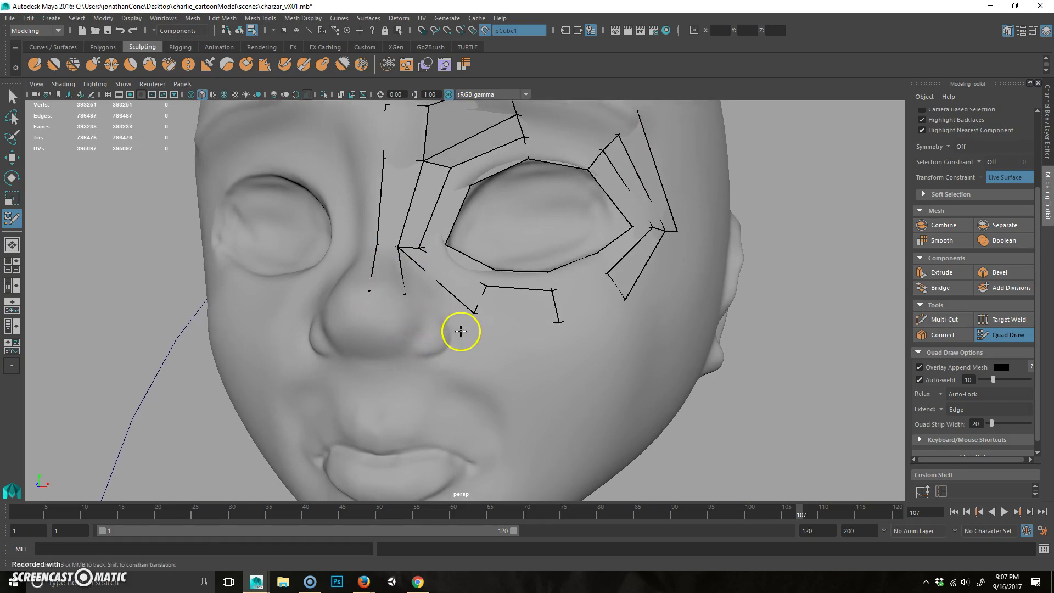
shift+click(437, 297)
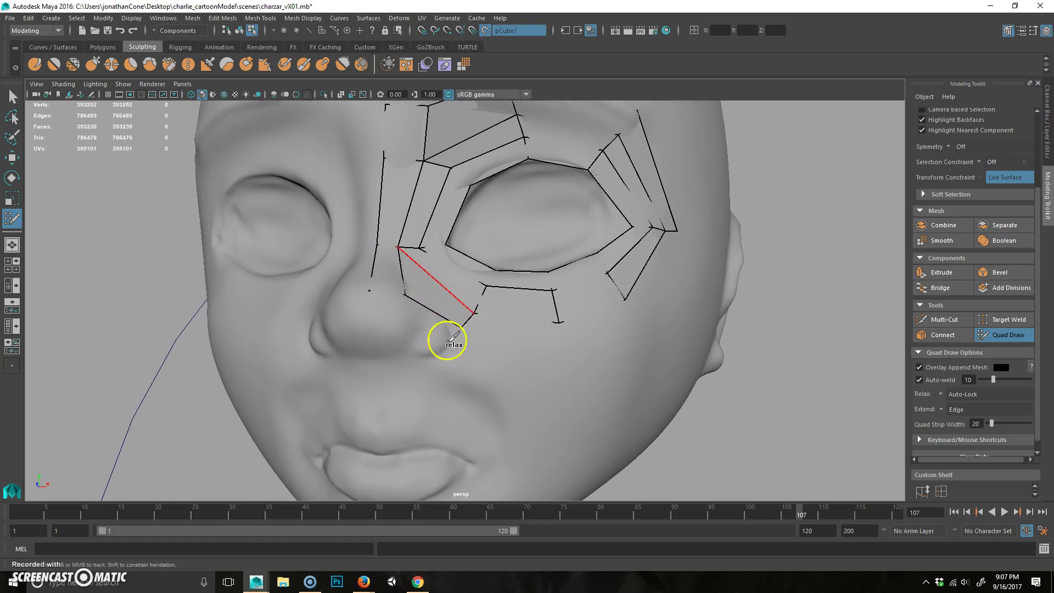
- Reposition the points beside the nose, between the side of the nose and the lower inner part of the eye loop
alt+drag(443, 308, 424, 353)
scroll(422, 353, up, 2)
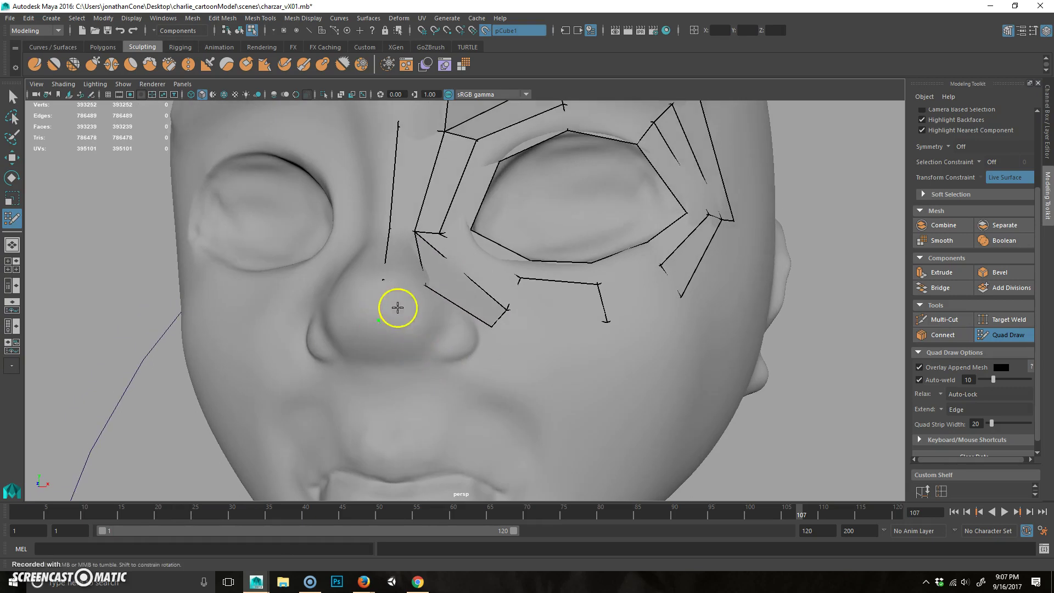
alt+drag(471, 344, 471, 298)
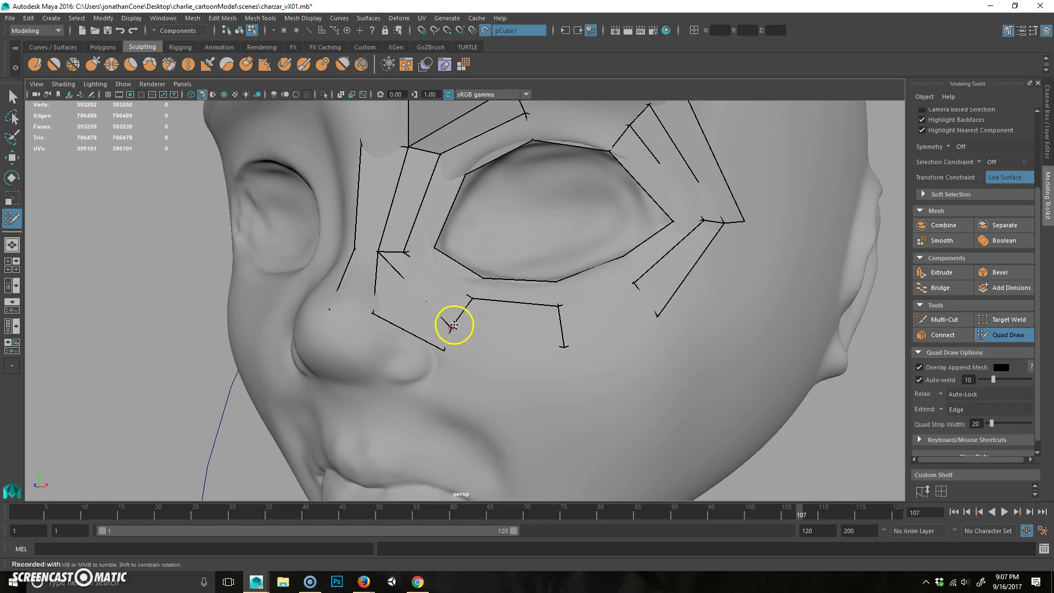
drag(371, 312, 368, 311)
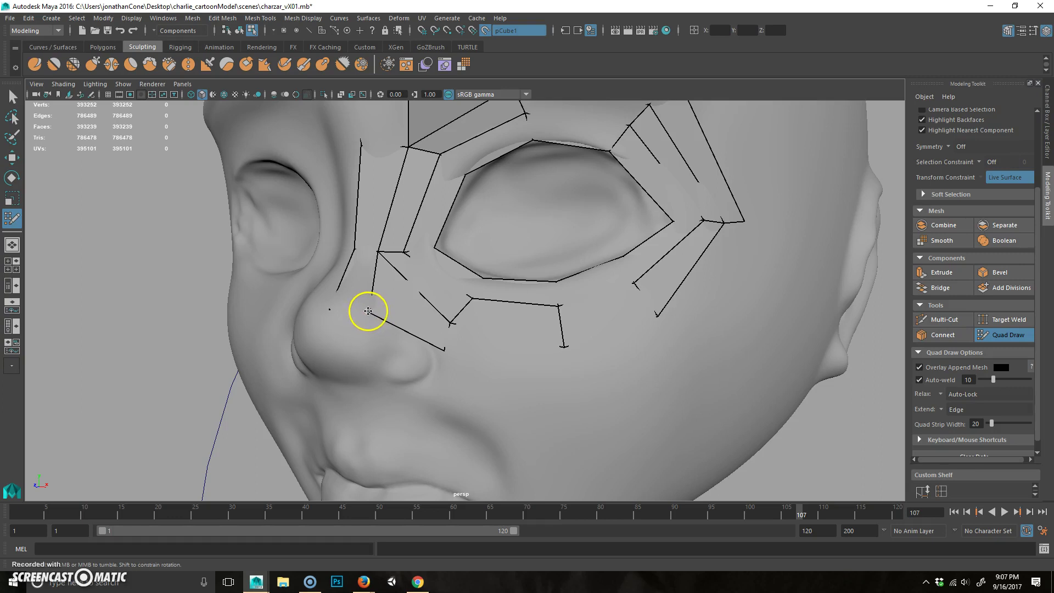
- Add points around the nose tip, its underside and the left nostril, and fill two quads between them
mouse_move(426, 340)
alt+mouse_down()
mouse_move(455, 365)
mouse_move(404, 364)
alt+mouse_up()
click(398, 320)
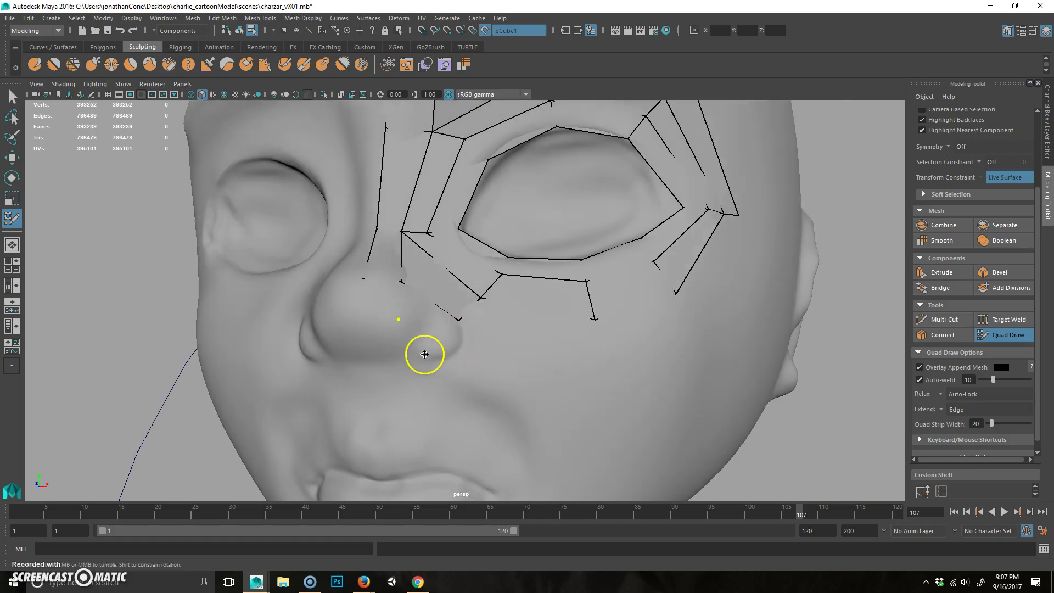
click(358, 325)
click(358, 358)
shift+click(386, 340)
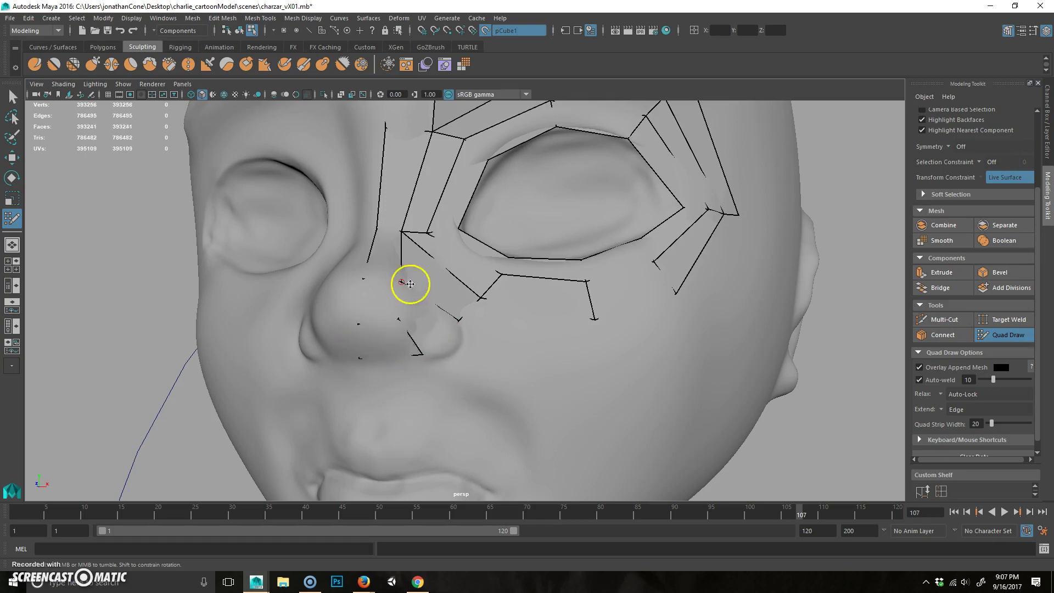
- Hide the headSculpt layer and fill the open gap at the nose tip with a quad
alt+drag(419, 288, 601, 360)
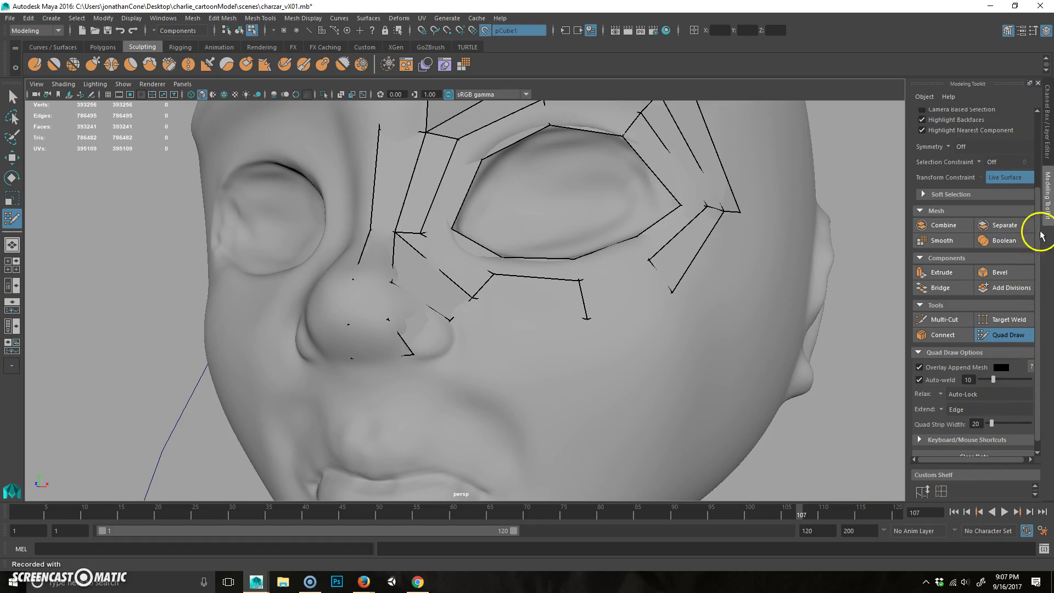
click(1047, 132)
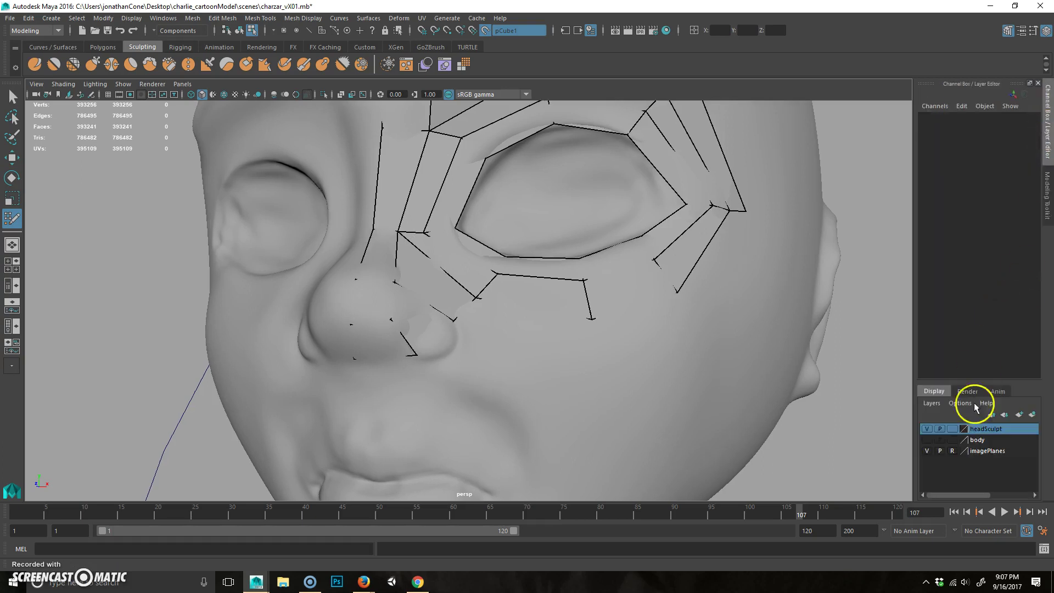
click(927, 429)
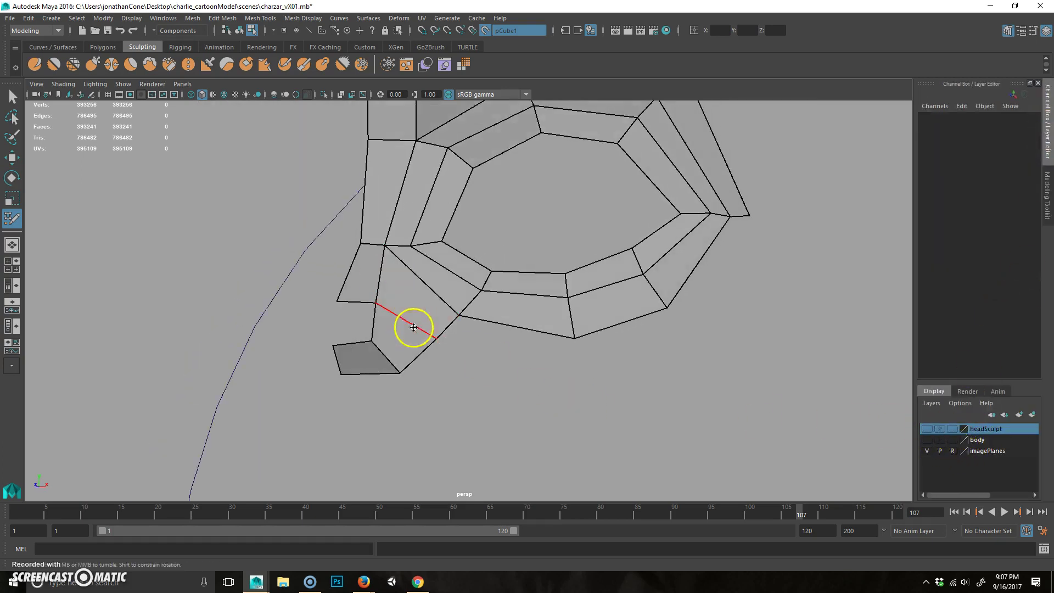
alt+drag(403, 292, 327, 355)
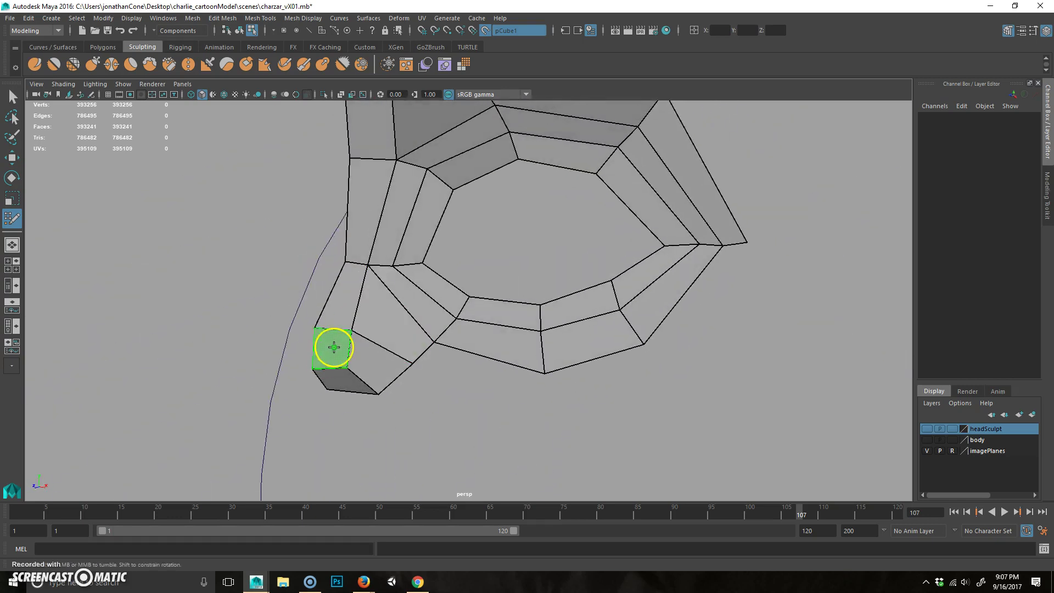
alt+drag(443, 429, 462, 399)
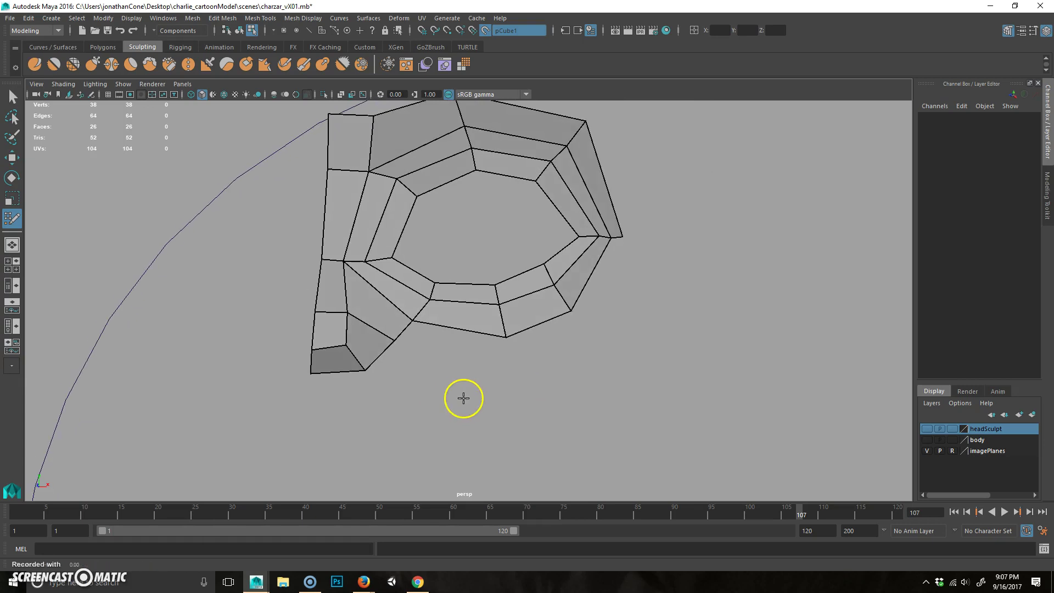
- Add points on the cheek below the left eye and fill three quads along the eye loop's lower outer edge
alt+drag(602, 343, 592, 328)
click(596, 327)
click(927, 429)
click(926, 429)
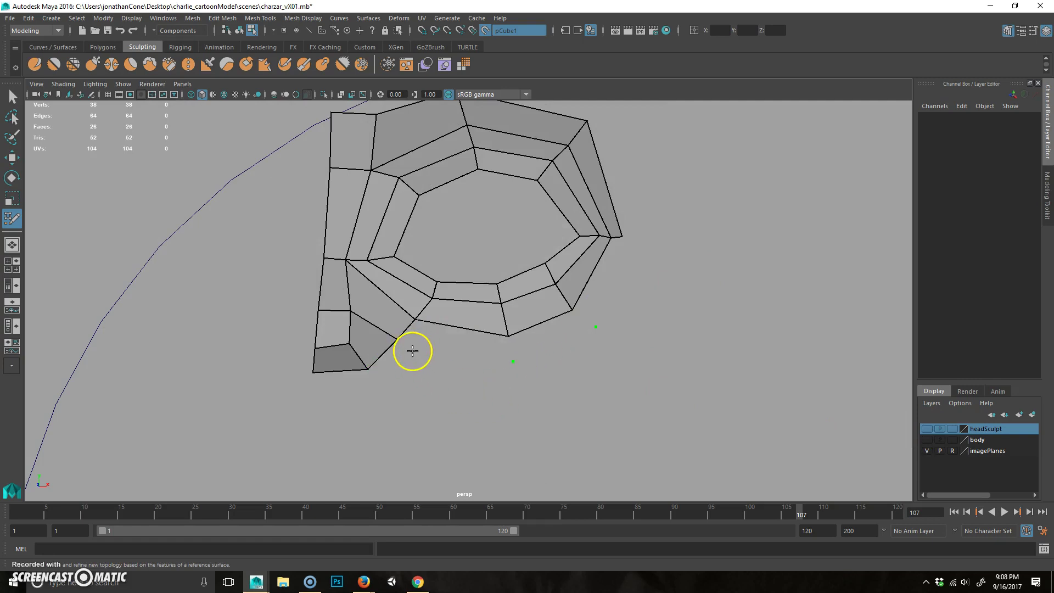
shift+click(448, 338)
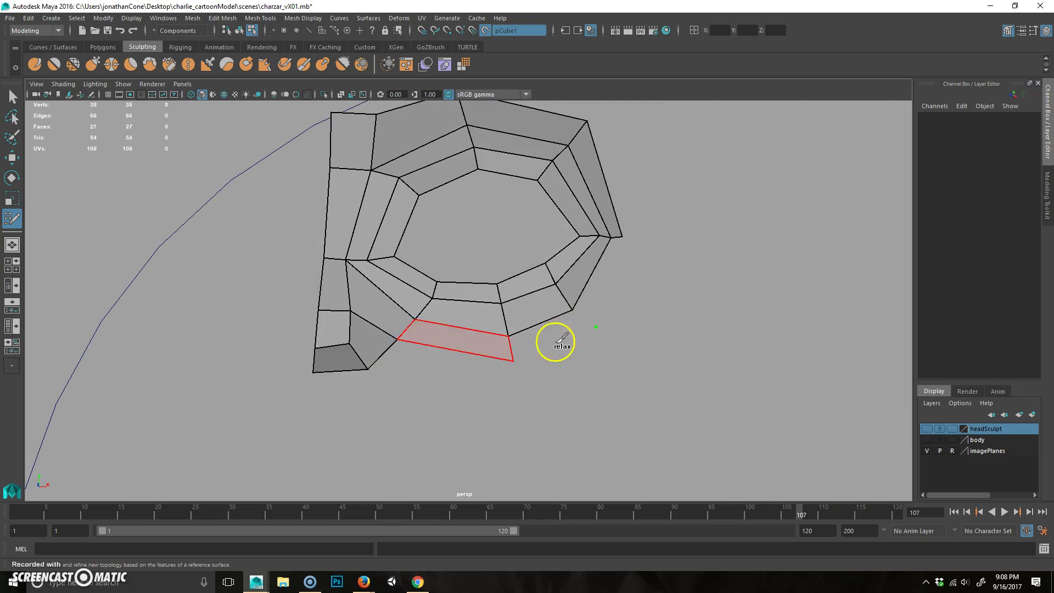
shift+click(550, 337)
shift+click(605, 285)
- Preview the eye and nose mesh in smooth display, return it to unsmoothed display and inspect the overall shape
mouse_move(670, 371)
alt+mouse_down()
mouse_move(641, 358)
mouse_move(527, 394)
mouse_move(595, 379)
mouse_move(454, 388)
mouse_move(542, 377)
mouse_move(480, 381)
mouse_move(510, 384)
mouse_move(494, 384)
alt+mouse_up()
key(3)
key(1)
alt+drag(511, 346, 680, 417)
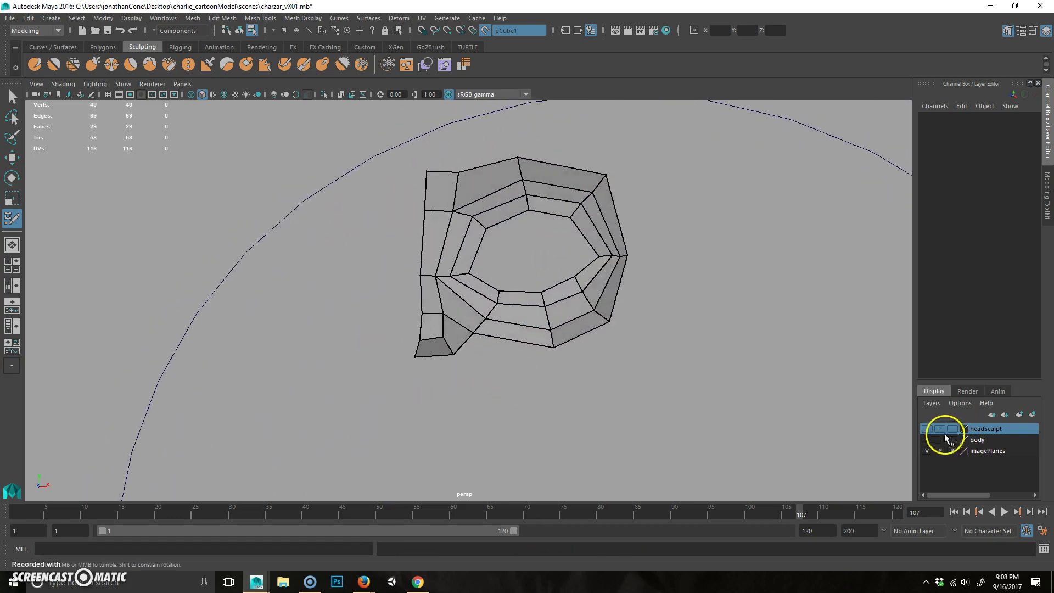
- Show the headSculpt layer and place points along the centre of both lips and at the left mouth corner
click(927, 428)
scroll(467, 323, up, 5)
alt+middle_drag(521, 343, 484, 306)
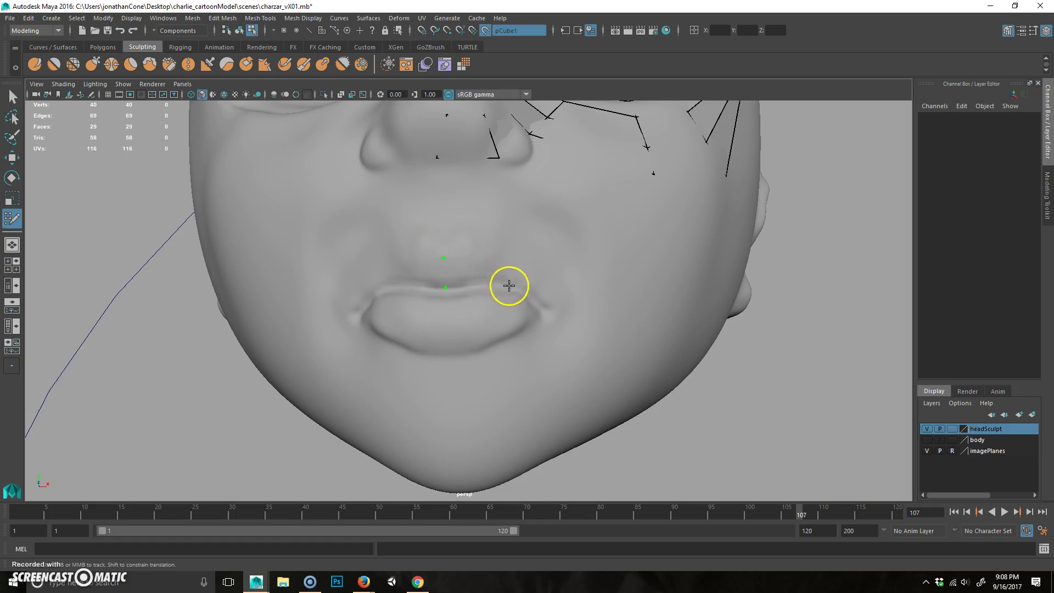
click(570, 313)
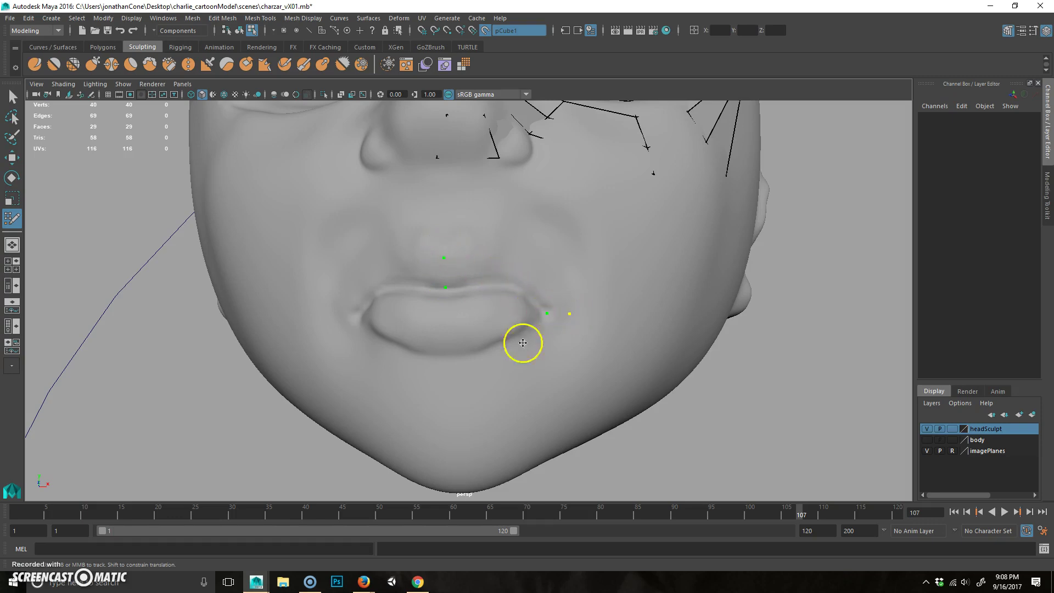
alt+drag(446, 349, 447, 352)
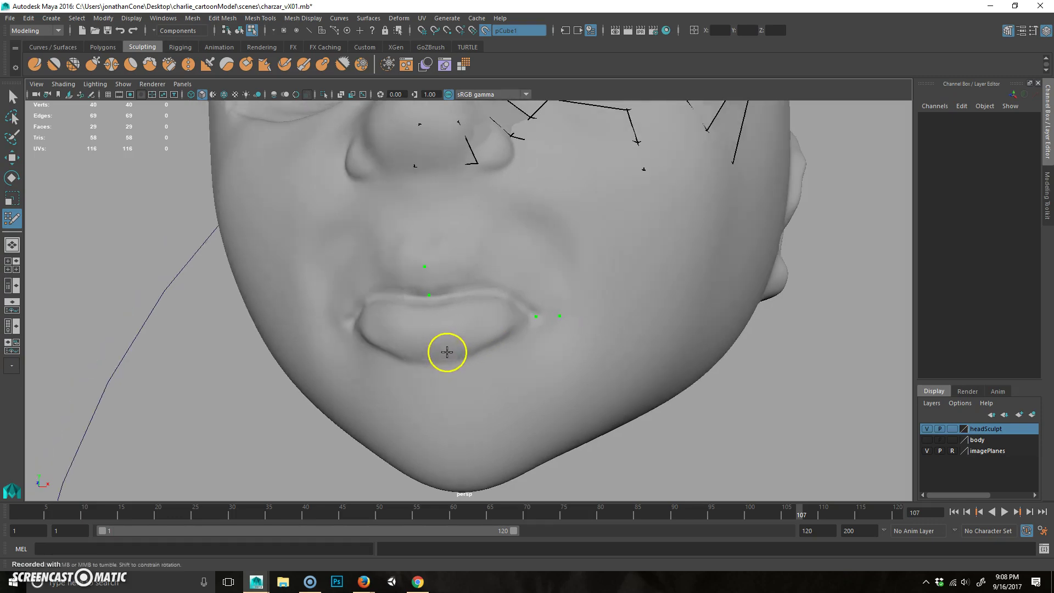
click(429, 308)
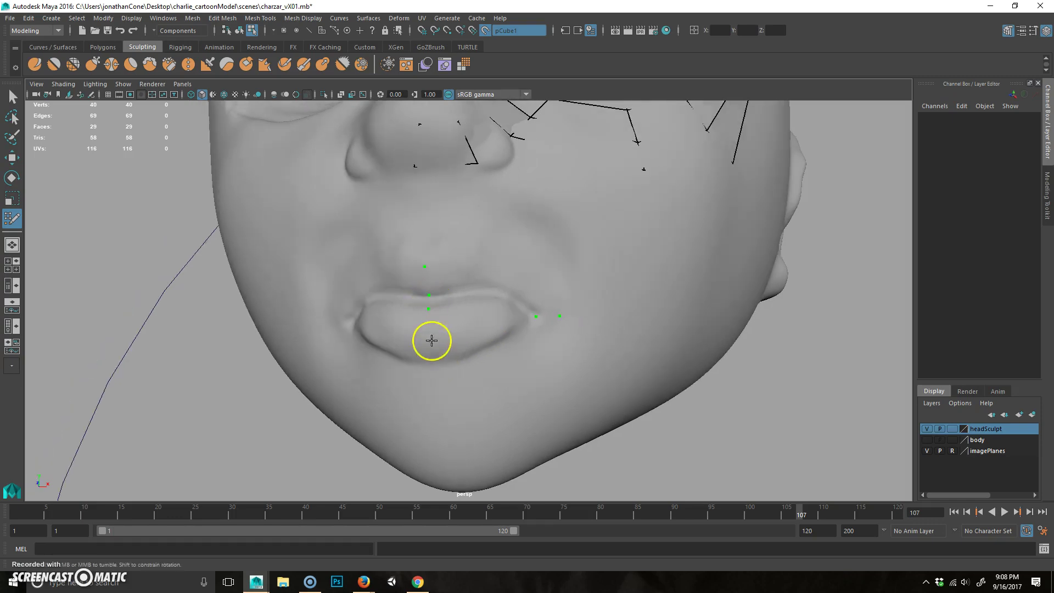
click(429, 345)
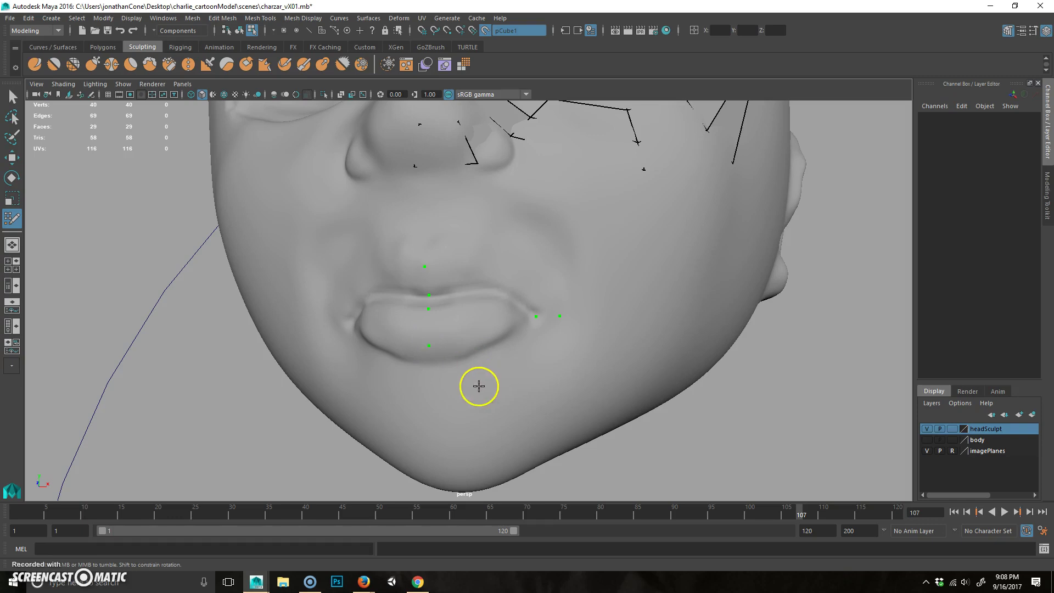
- Adjust the left mouth-corner points, add intermediate points on both lips and fill quads between them out to the corner
alt+drag(478, 384, 473, 384)
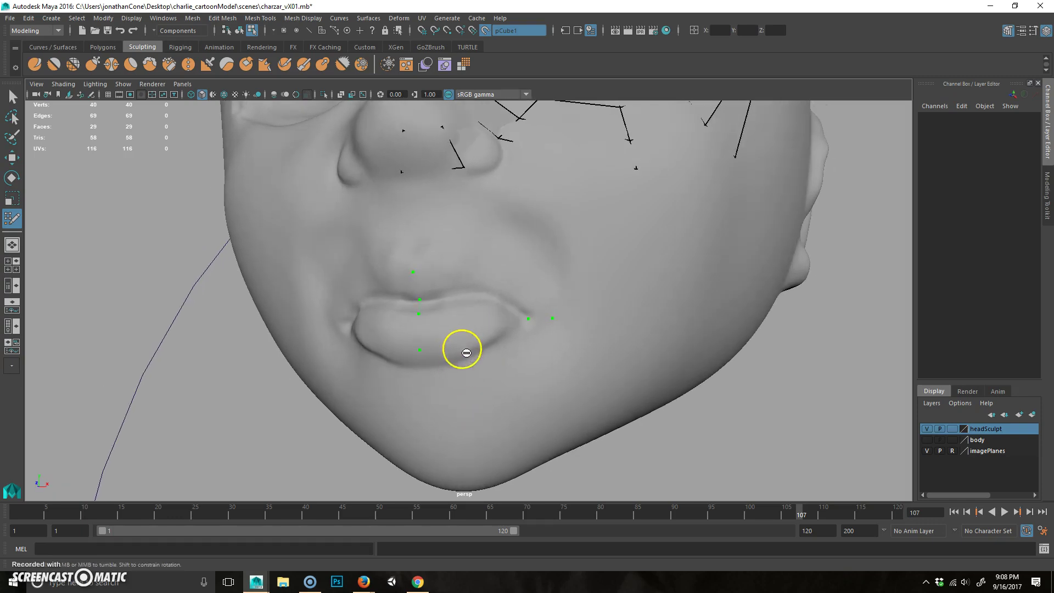
alt+drag(525, 339, 525, 343)
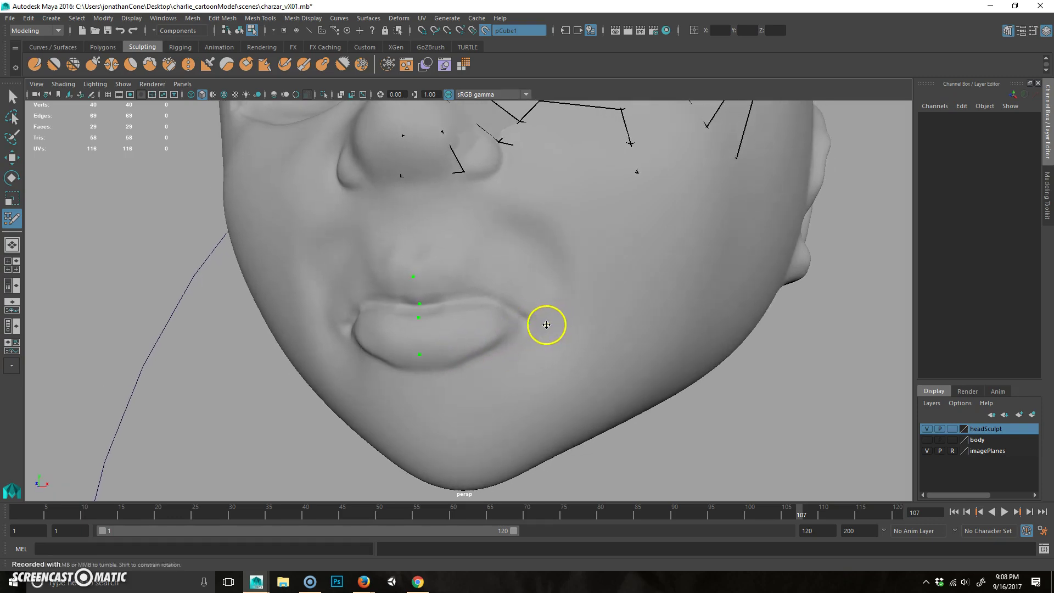
click(524, 319)
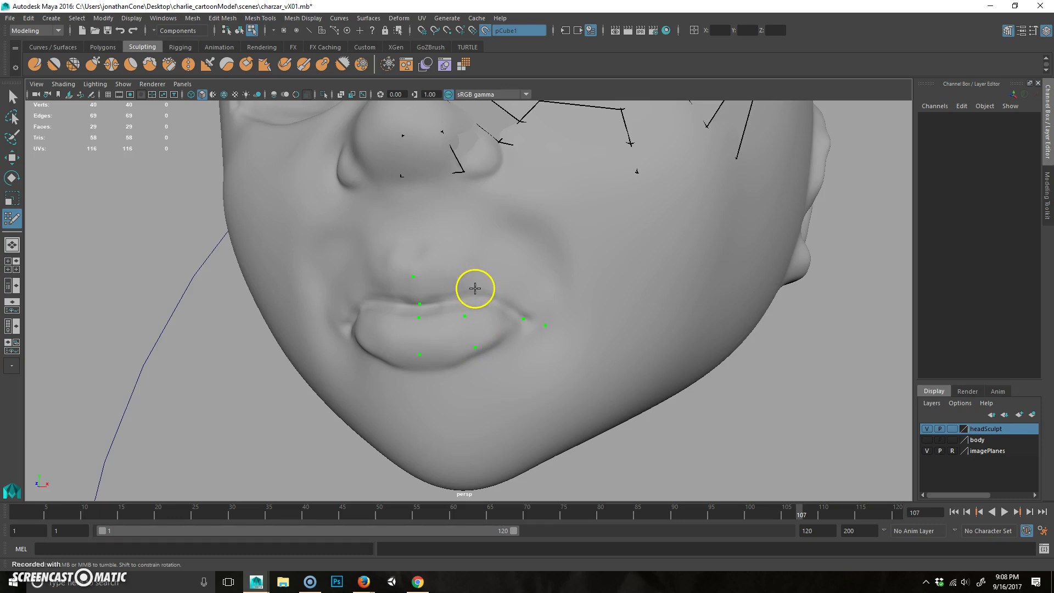
click(482, 267)
shift+click(449, 279)
shift+click(502, 288)
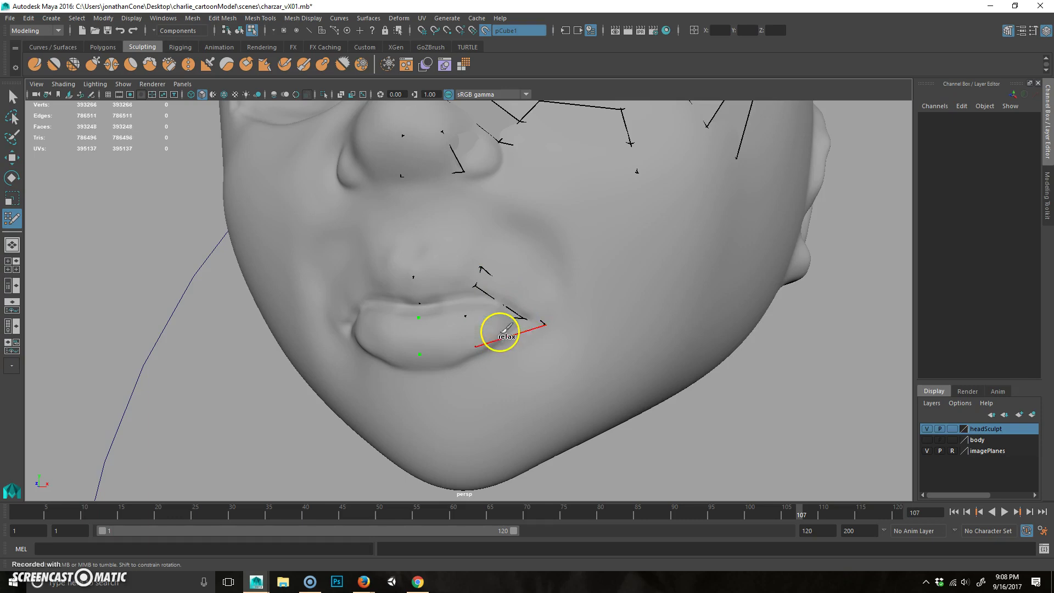
- Hide the headSculpt layer and reposition the outer upper point of the upper-lip quads
click(927, 429)
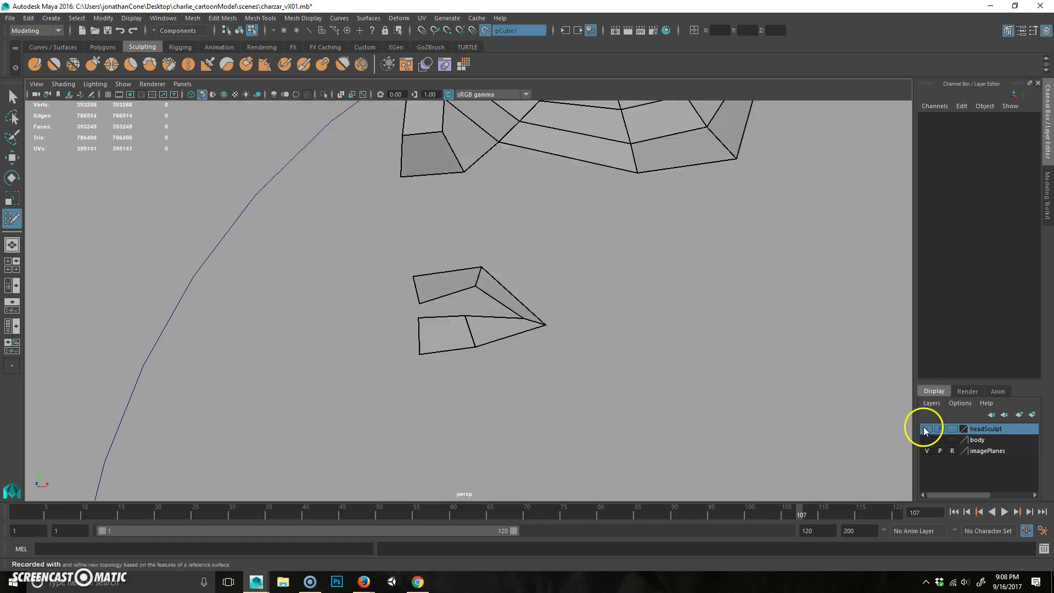
mouse_move(434, 297)
mouse_down()
mouse_move(434, 311)
mouse_move(437, 278)
mouse_up()
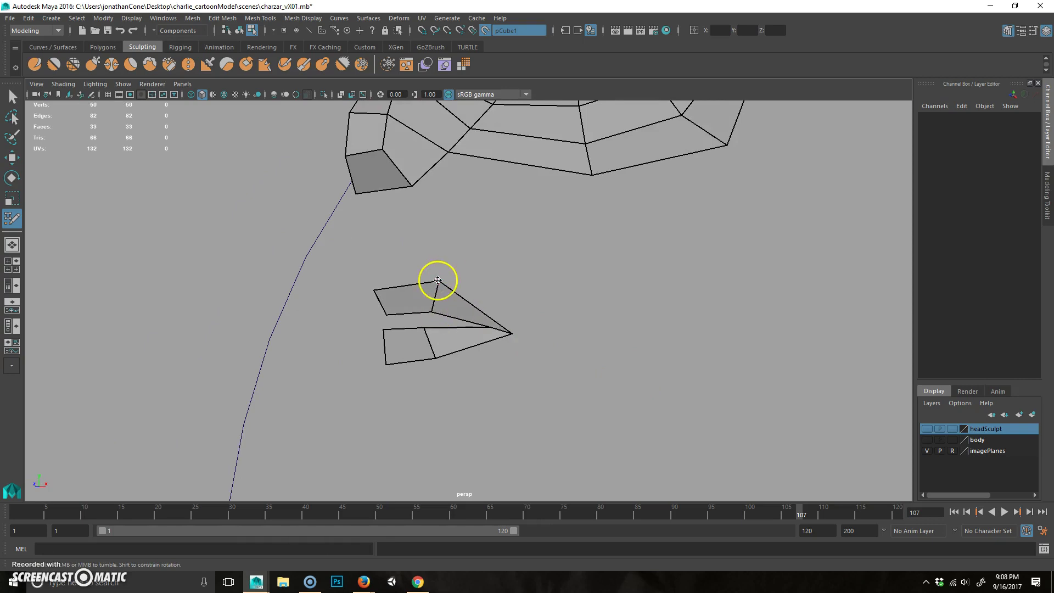
mouse_move(457, 327)
alt+mouse_down()
mouse_move(532, 318)
mouse_move(461, 320)
mouse_move(487, 341)
mouse_move(470, 325)
alt+mouse_up()
alt+right_drag(537, 346, 578, 321)
alt+drag(579, 321, 487, 330)
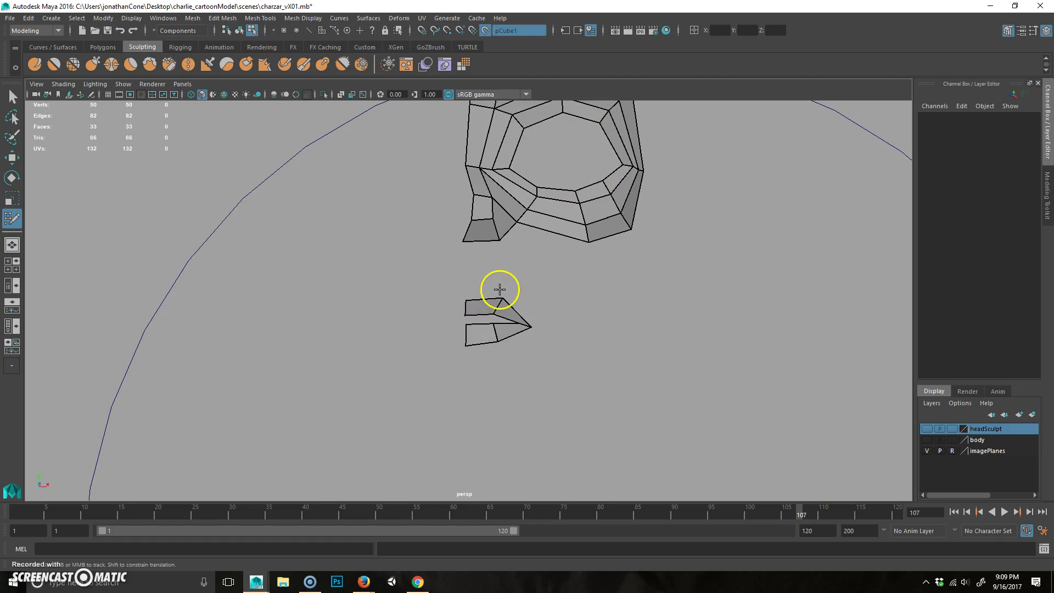
- Check the lip quads against the headSculpt layer, then hide it and place points above, beside and below the mouth
click(927, 429)
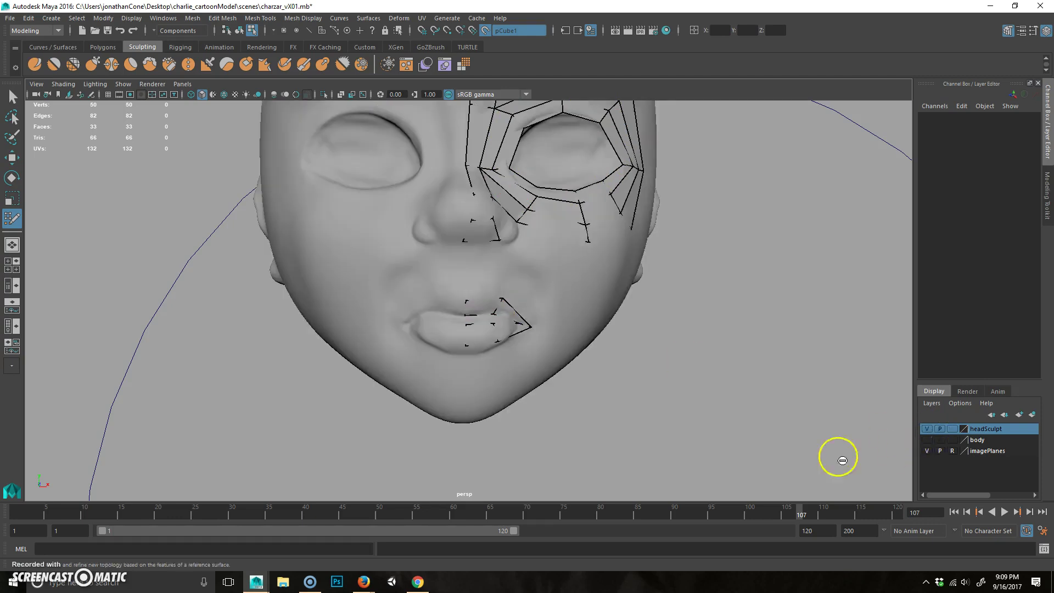
alt+drag(607, 350, 699, 382)
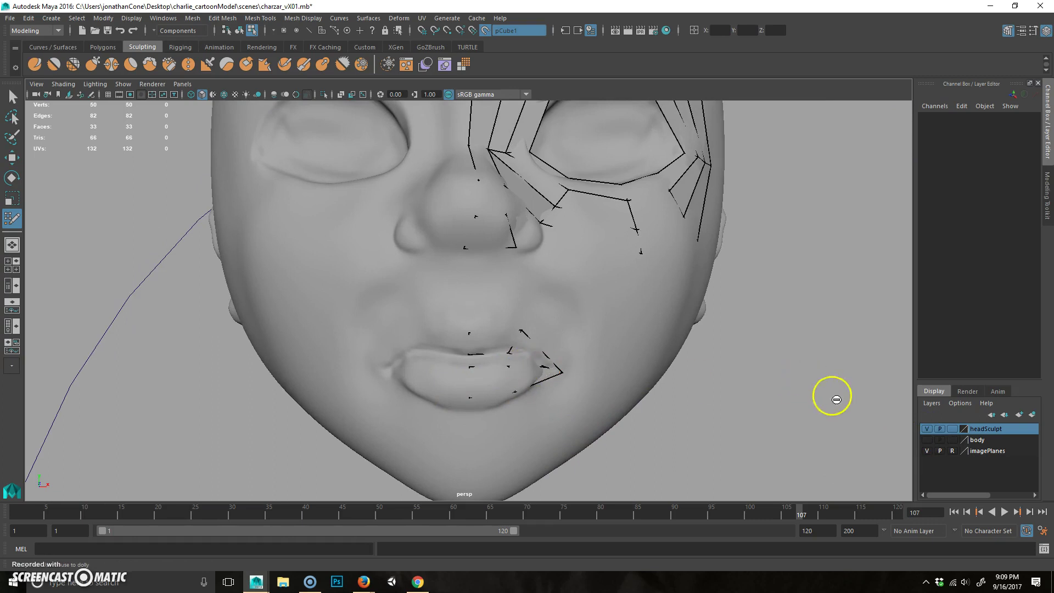
click(926, 429)
click(470, 301)
click(581, 379)
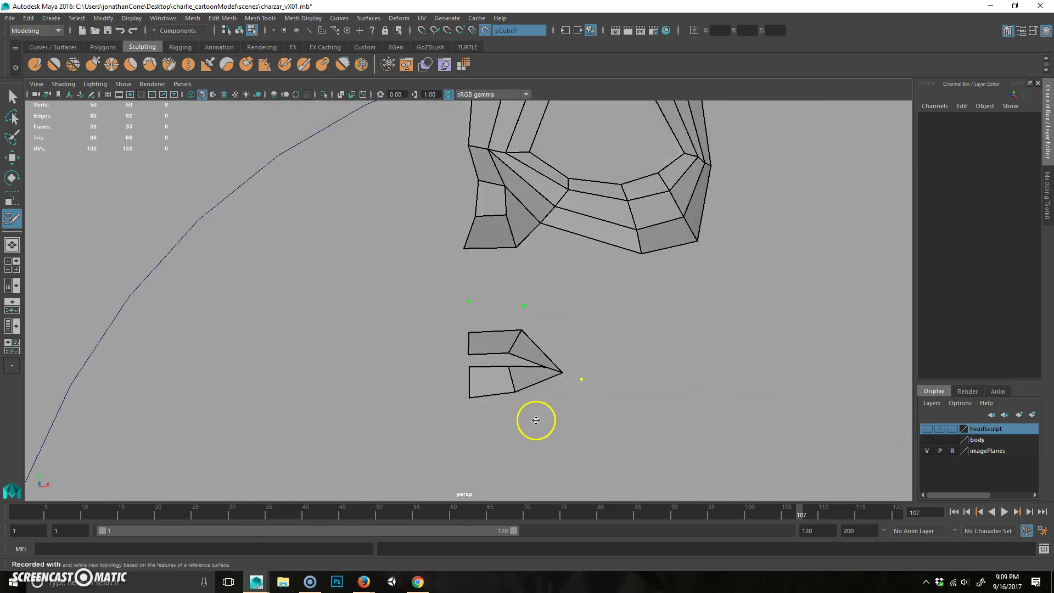
click(474, 427)
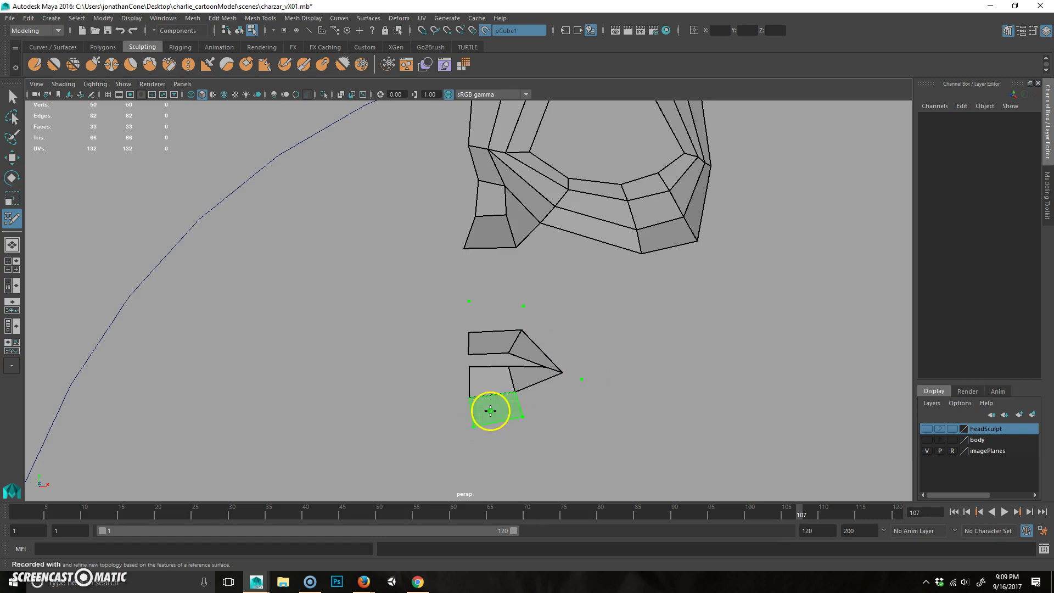
- Fill quads around the lips, deleting an unwanted face near the mouth corner, and bridge the upper lip to the nose base
shift+click(490, 411)
shift+click(536, 400)
shift+click(568, 352)
ctrl+shift+click(568, 350)
shift+click(541, 336)
shift+click(493, 319)
mouse_move(565, 370)
alt+mouse_down()
mouse_move(479, 373)
mouse_move(501, 346)
alt+mouse_up()
shift+click(474, 295)
- Add a cheek point, fill two quads linking the eye loop, nose and mouth corner, and reposition the cheek point
mouse_move(553, 405)
alt+mouse_down()
mouse_move(506, 405)
mouse_move(454, 313)
alt+mouse_up()
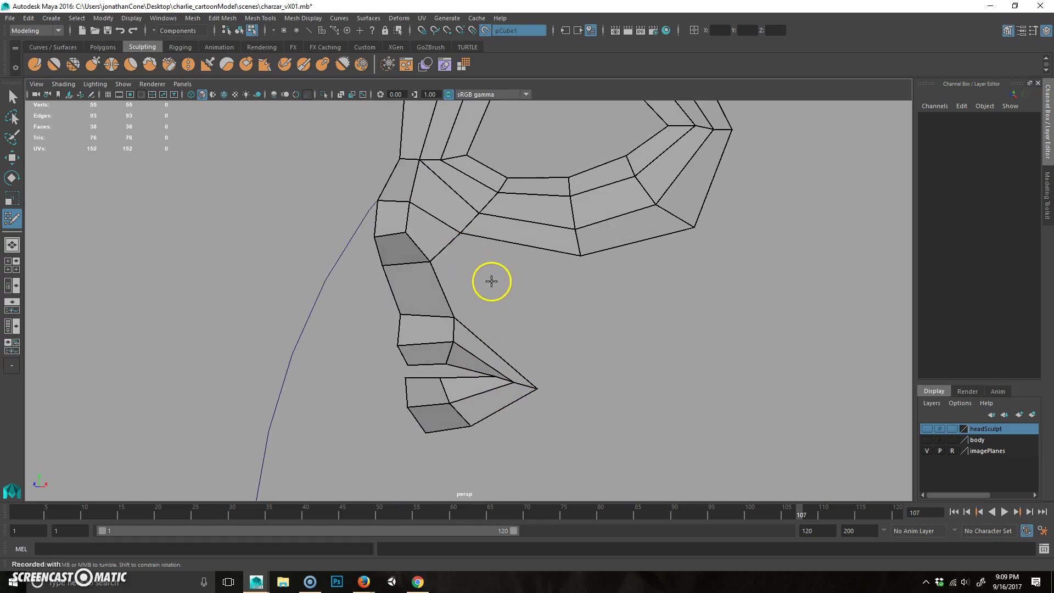
click(554, 298)
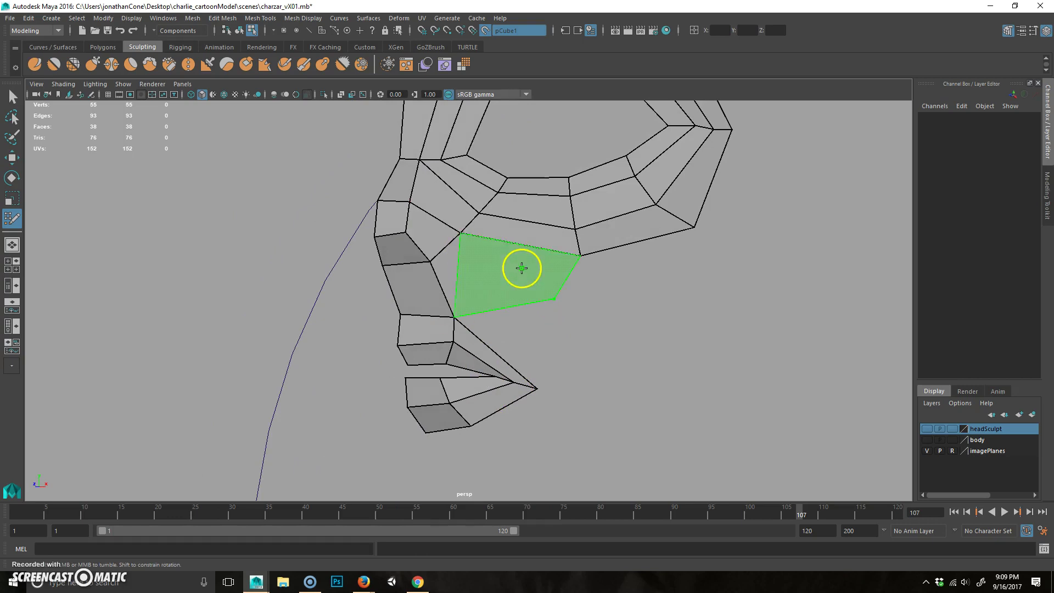
shift+click(496, 257)
mouse_move(551, 309)
alt+mouse_down()
mouse_move(581, 281)
mouse_move(600, 288)
mouse_move(584, 325)
mouse_move(540, 308)
mouse_move(545, 318)
mouse_move(530, 324)
alt+mouse_up()
shift+click(533, 305)
drag(574, 263, 577, 294)
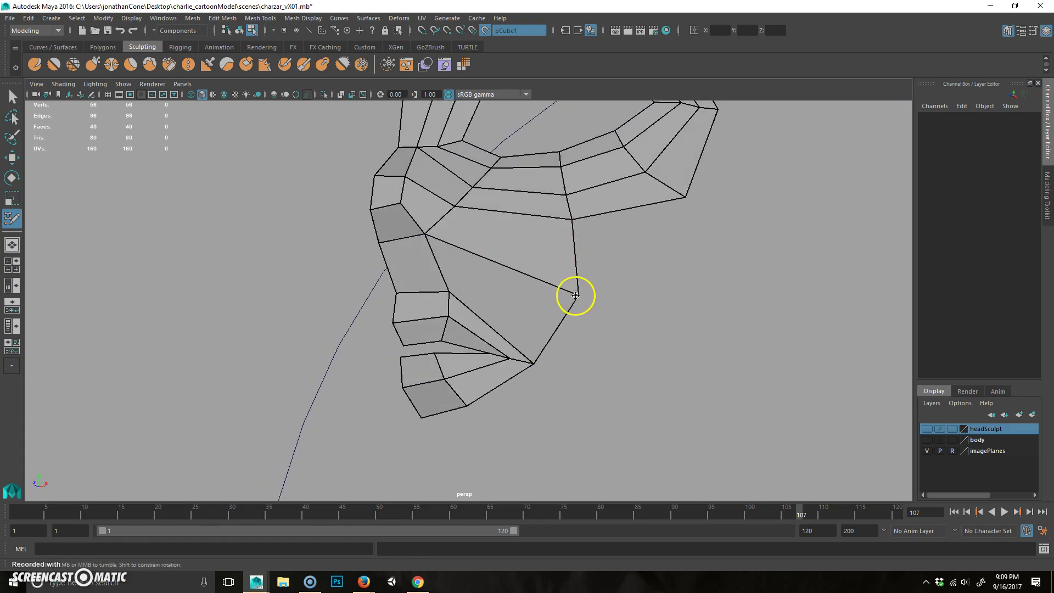
- Add chin points and fill two quads below the lower lip and mouth corner, briefly showing the headSculpt layer for reference
mouse_move(577, 358)
alt+middle_down()
mouse_move(612, 389)
mouse_move(610, 343)
alt+middle_up()
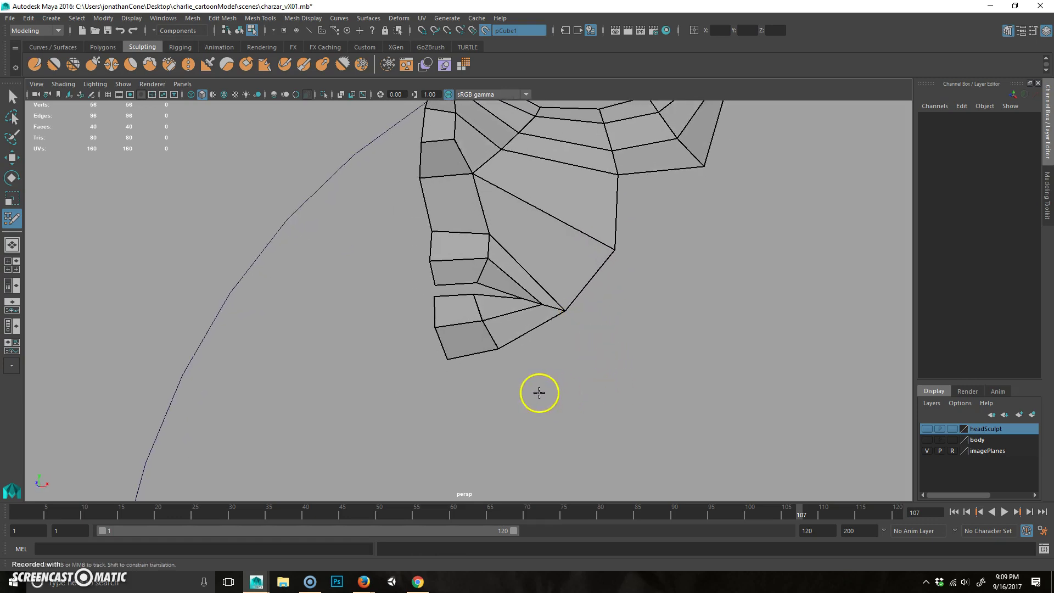
click(510, 409)
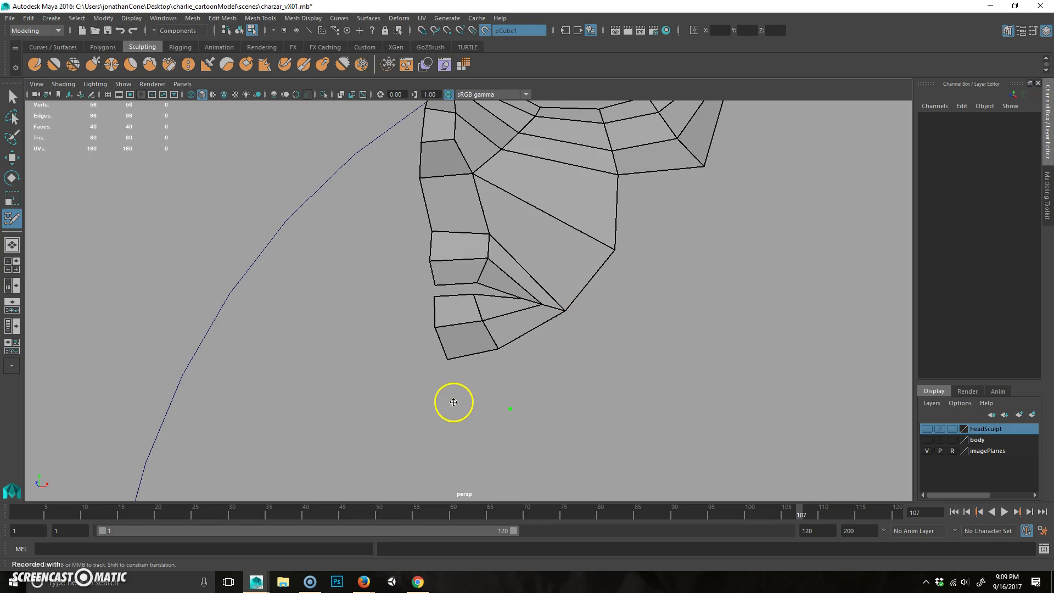
click(927, 429)
mouse_move(588, 388)
alt+mouse_down()
mouse_move(510, 373)
mouse_move(391, 374)
mouse_move(415, 387)
mouse_move(458, 384)
mouse_move(584, 313)
mouse_move(739, 381)
alt+mouse_up()
shift+click(537, 337)
click(927, 429)
mouse_move(645, 318)
alt+mouse_down()
mouse_move(560, 341)
mouse_move(539, 329)
mouse_move(511, 254)
alt+mouse_up()
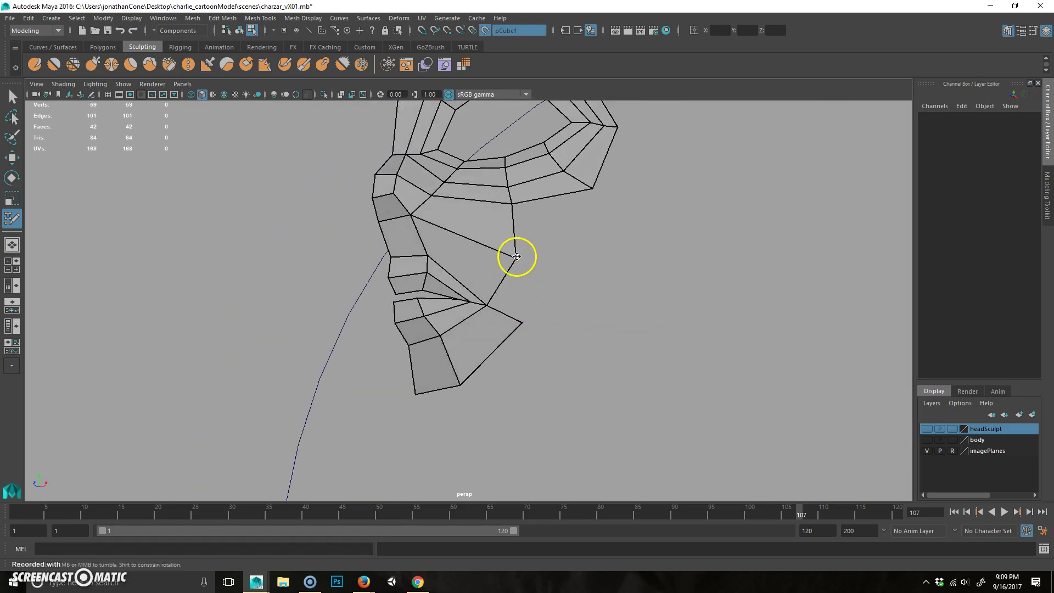
- Add points on the outer cheek and jaw and fill three quads linking the eye loop, mouth corner and chin
mouse_move(525, 326)
alt+mouse_down()
mouse_move(549, 318)
mouse_move(516, 328)
alt+mouse_up()
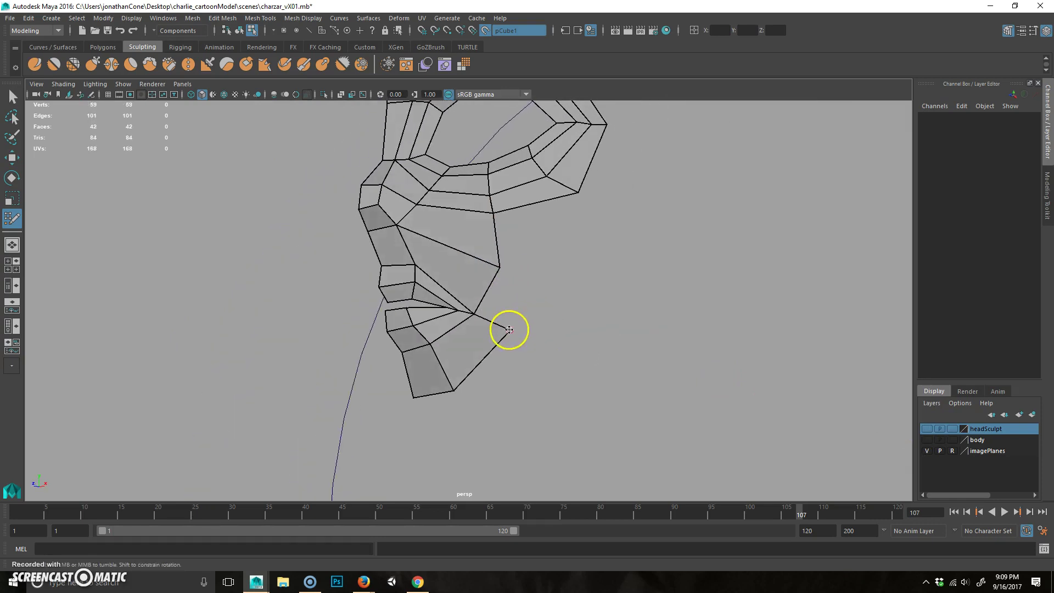
mouse_move(500, 263)
mouse_down()
mouse_move(514, 306)
mouse_move(602, 297)
mouse_move(569, 282)
mouse_move(496, 344)
mouse_move(522, 344)
mouse_move(492, 330)
mouse_move(530, 285)
mouse_move(539, 358)
mouse_move(520, 327)
mouse_move(478, 377)
mouse_move(462, 345)
mouse_move(466, 299)
mouse_move(491, 353)
mouse_up()
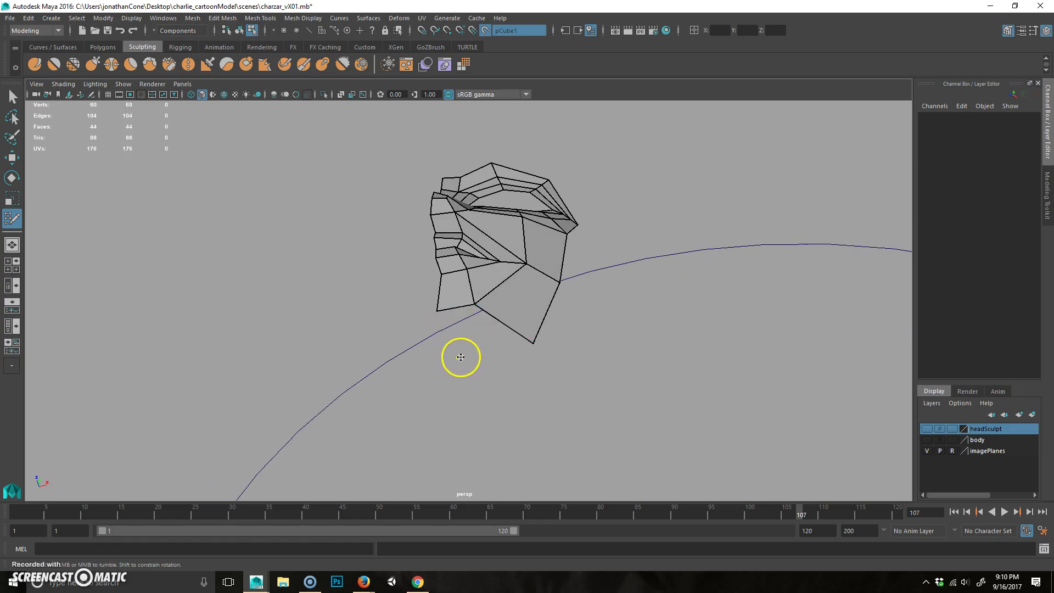
mouse_move(535, 335)
alt+mouse_down()
mouse_move(468, 341)
mouse_move(578, 329)
mouse_move(461, 338)
mouse_move(562, 336)
mouse_move(544, 301)
mouse_move(518, 351)
mouse_move(456, 337)
mouse_move(420, 349)
mouse_move(502, 337)
alt+mouse_up()
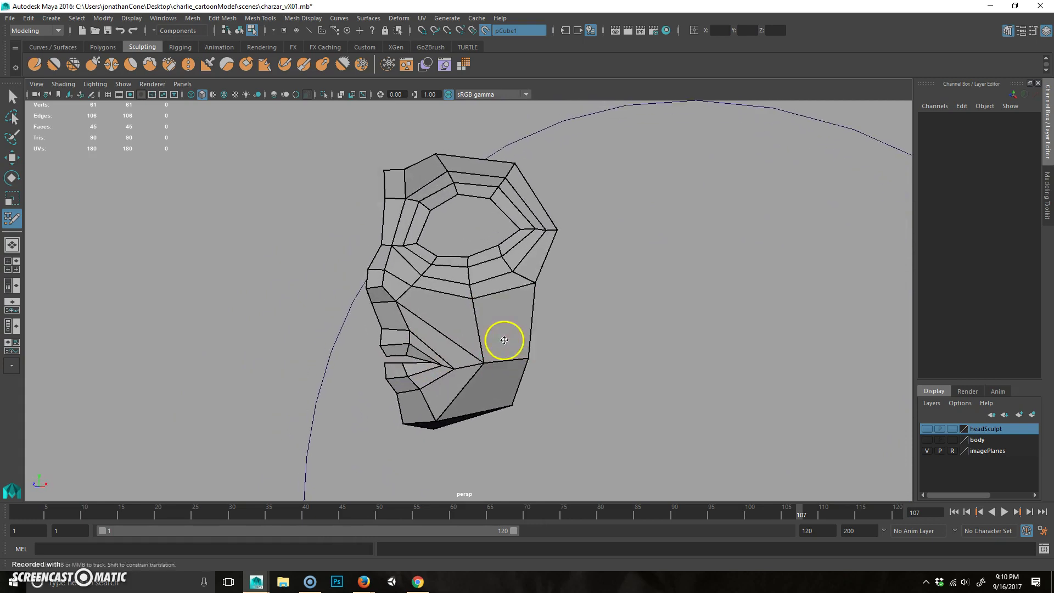
- Show the headSculpt layer and start a narrow quad strip running from the brow up the centre of the forehead
click(927, 429)
mouse_move(621, 335)
alt+mouse_down()
mouse_move(522, 381)
mouse_move(414, 337)
mouse_move(504, 329)
mouse_move(383, 282)
alt+mouse_up()
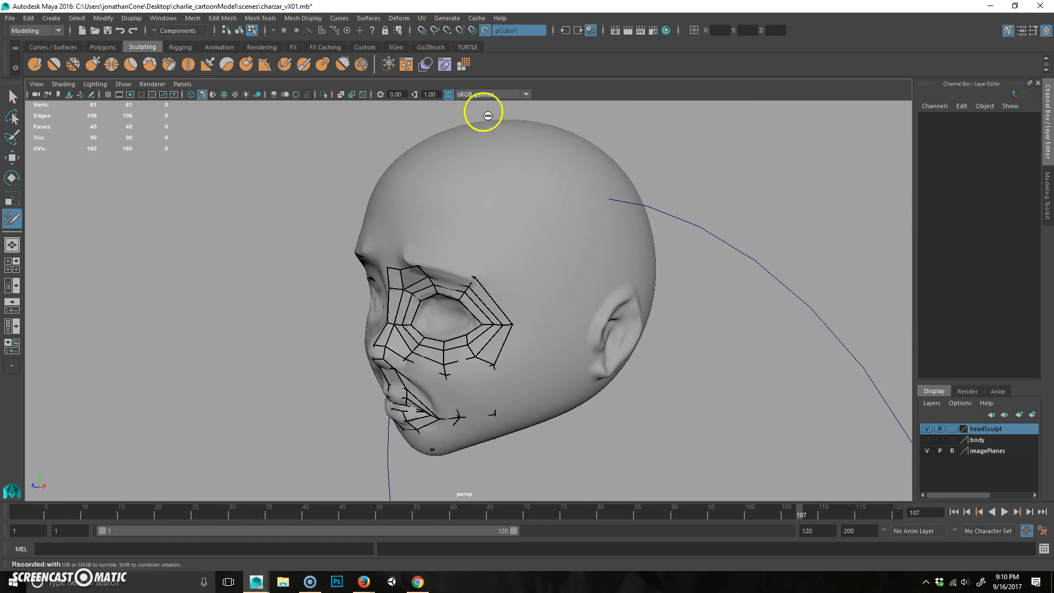
alt+drag(547, 360, 400, 273)
alt+drag(666, 254, 480, 278)
alt+middle_drag(480, 278, 445, 316)
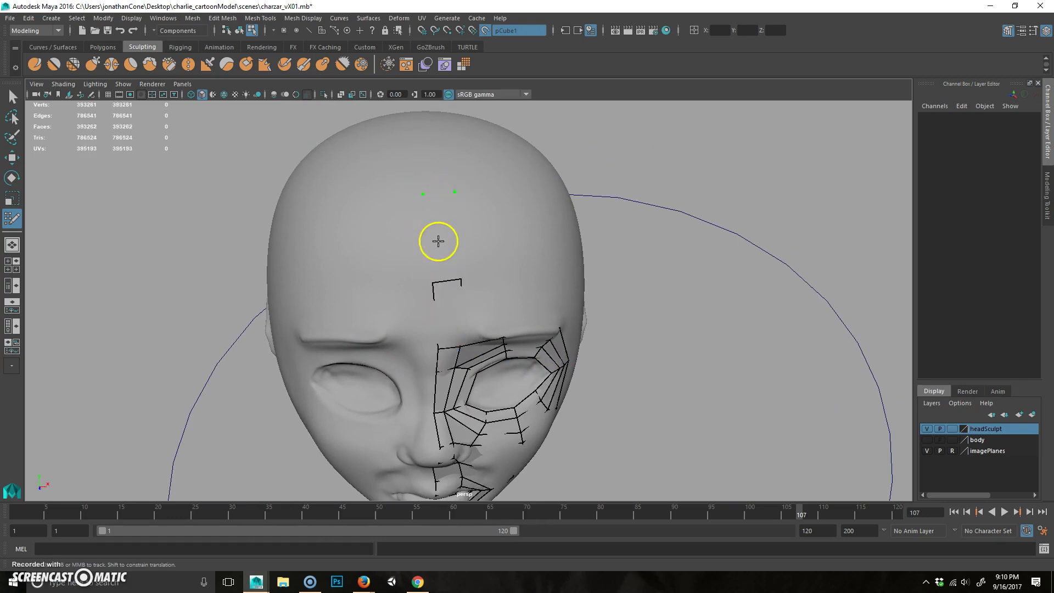
- Extend the narrow centre strip with more quads from the upper forehead over the crown of the head
alt+drag(440, 242, 410, 186)
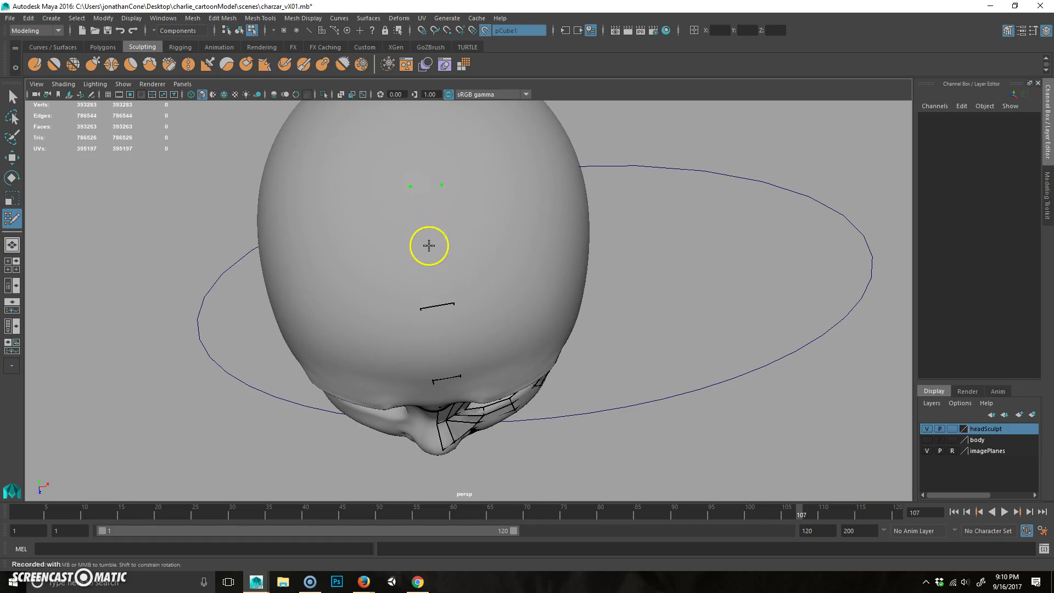
alt+drag(429, 244, 473, 254)
alt+middle_drag(473, 254, 427, 185)
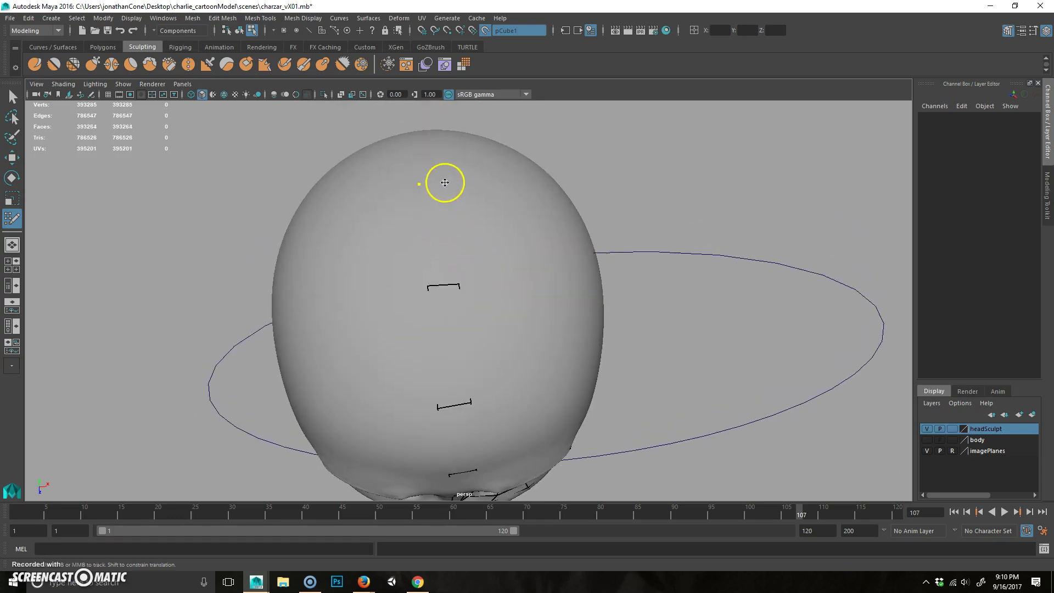
alt+drag(497, 230, 349, 264)
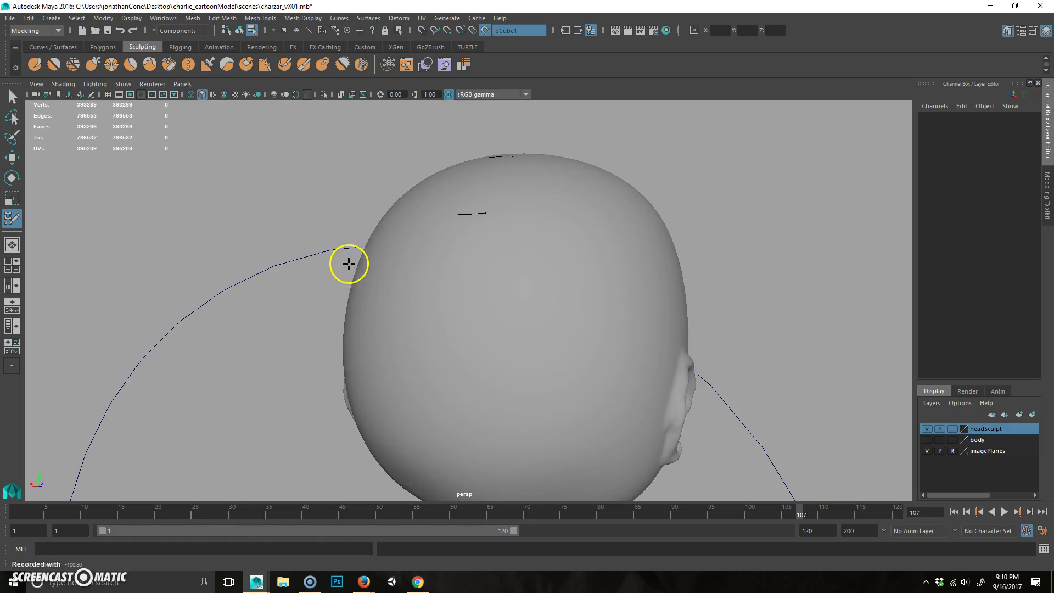
- Continue the centre strip with point pairs and filled quads down the back of the head towards the neck
click(468, 353)
key(Return)
alt+middle_drag(556, 447, 556, 344)
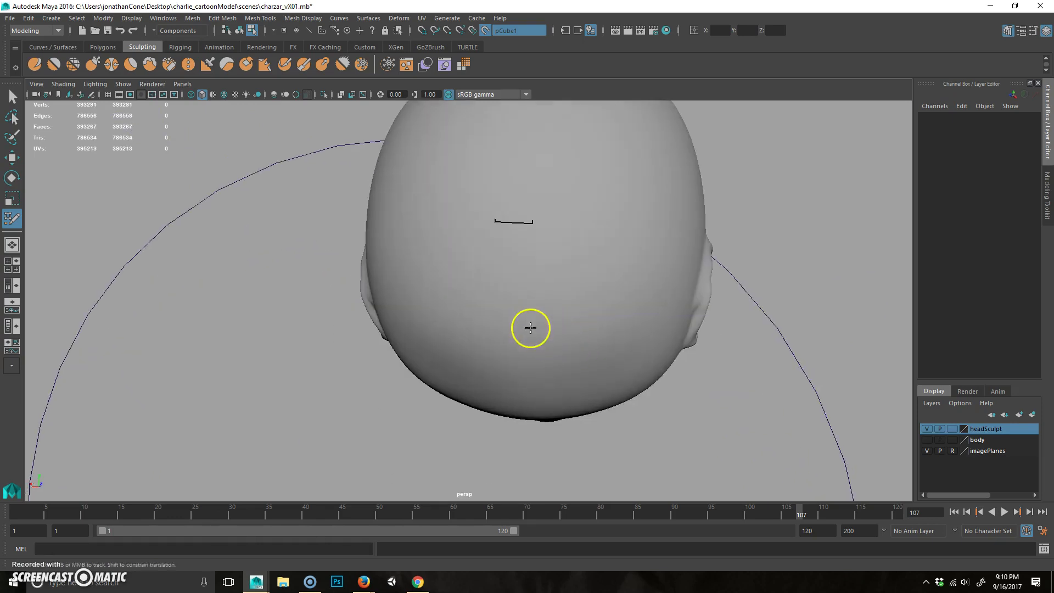
click(517, 297)
key(Return)
alt+drag(518, 283, 563, 372)
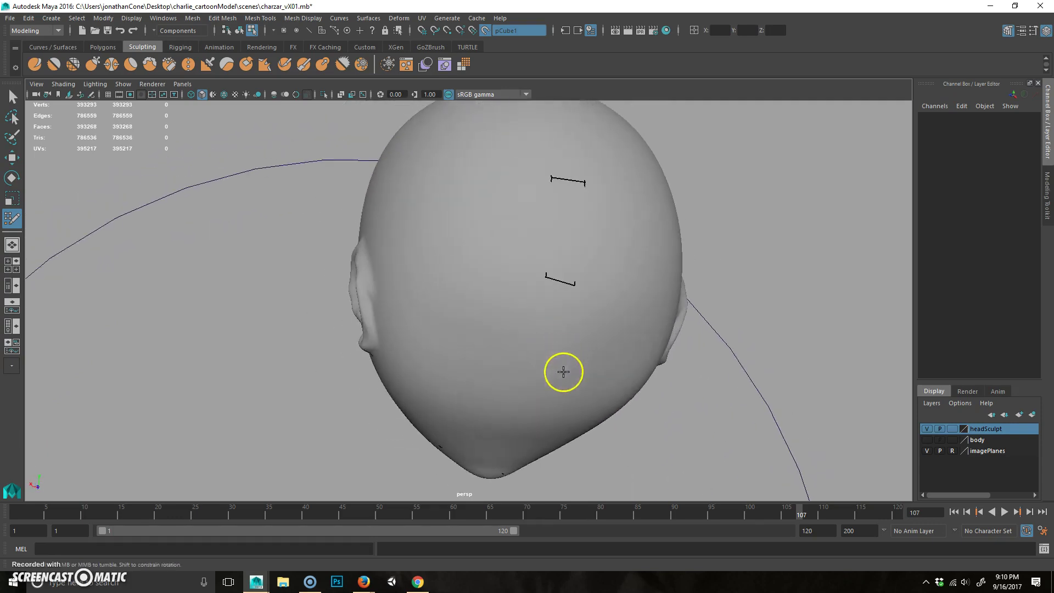
click(556, 337)
key(Return)
alt+drag(523, 405, 586, 424)
alt+middle_drag(586, 424, 468, 393)
alt+drag(468, 392, 386, 341)
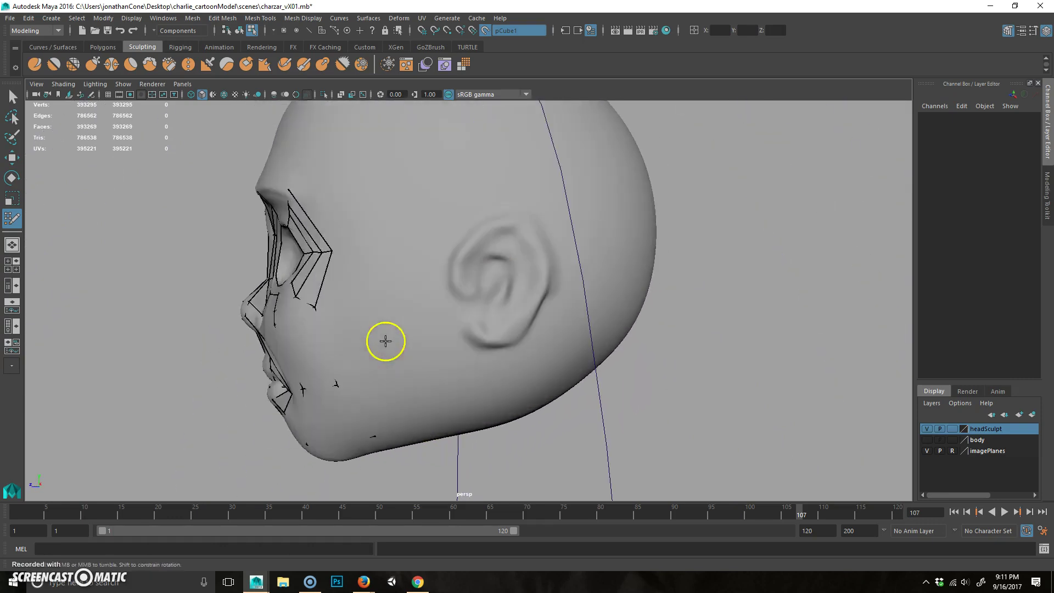
- Hide the headSculpt layer to check the centre strip and face mesh in profile, then show the layer again
alt+drag(420, 201, 335, 190)
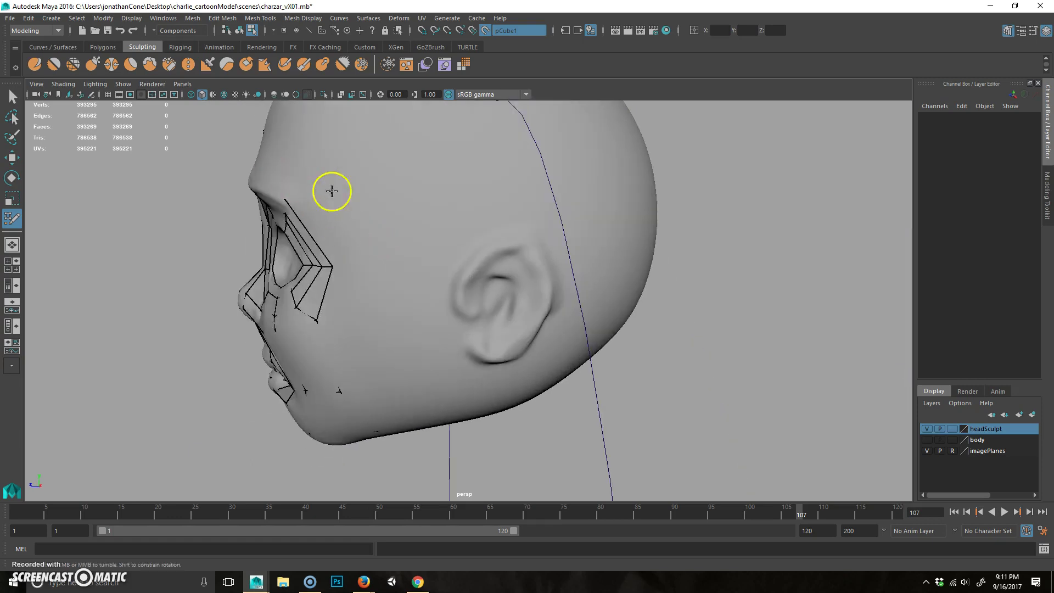
click(927, 429)
alt+drag(616, 396, 306, 225)
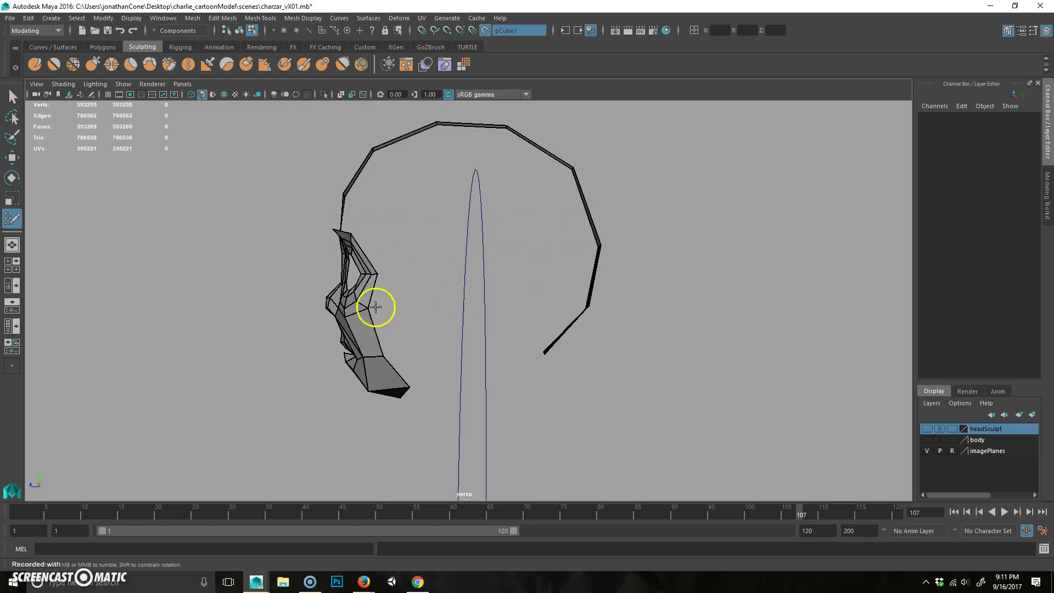
alt+drag(438, 371, 372, 216)
alt+drag(527, 306, 584, 380)
click(928, 429)
mouse_move(392, 351)
alt+mouse_down()
mouse_move(423, 330)
mouse_move(423, 306)
alt+mouse_up()
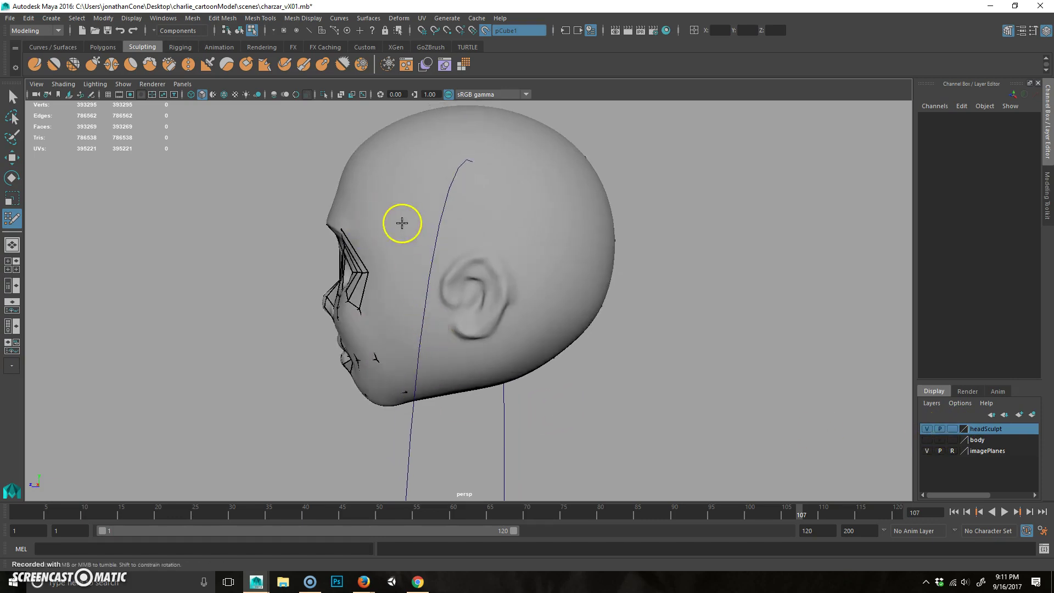
- Place points down the temple and fill two quads outward from the outer edge of the eye loop
click(407, 268)
shift+click(384, 249)
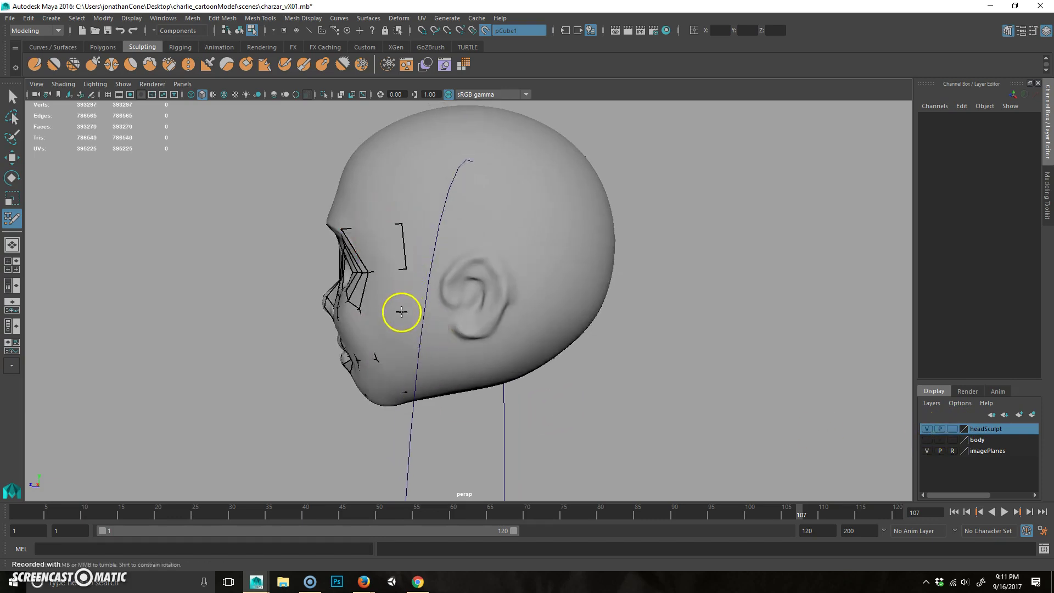
shift+click(383, 294)
- Add points on the cheek and jaw, fill two quads below the temple quads, and reposition two temple points
alt+drag(384, 294, 409, 354)
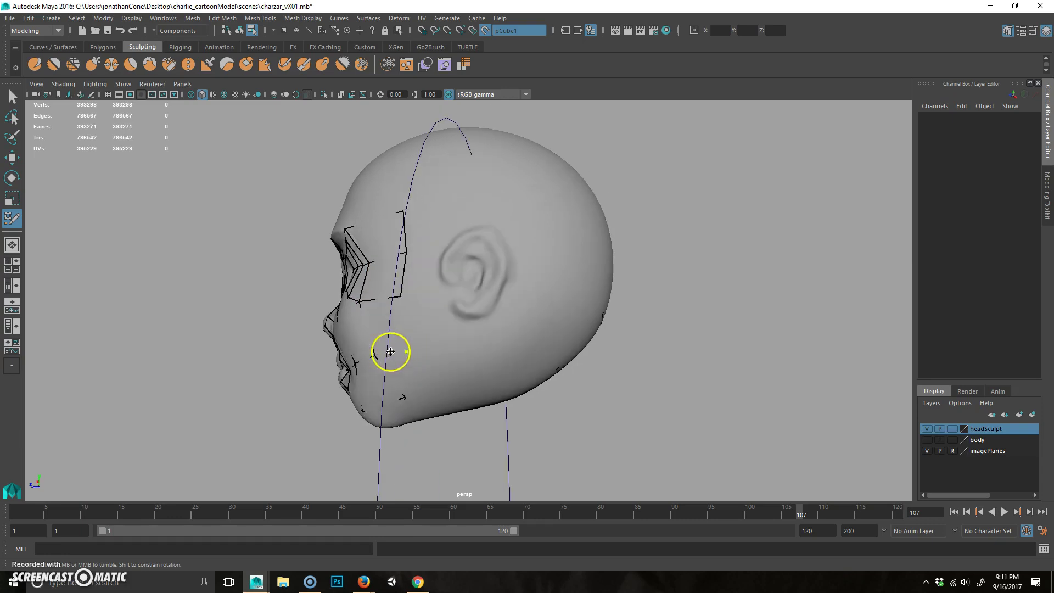
shift+click(412, 388)
alt+middle_drag(412, 388, 423, 377)
shift+click(412, 346)
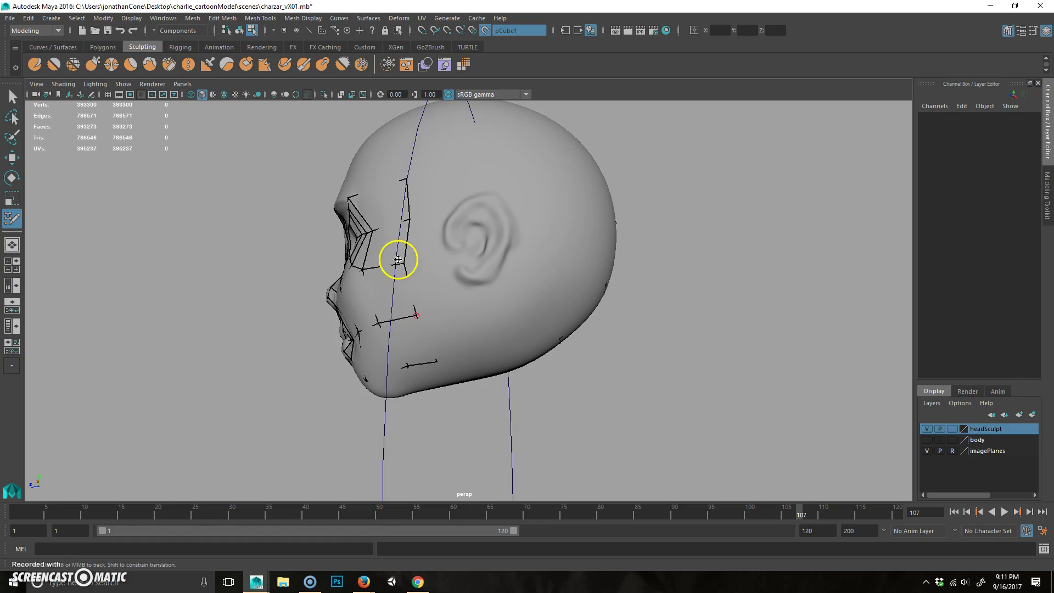
drag(404, 262, 406, 261)
drag(409, 219, 412, 219)
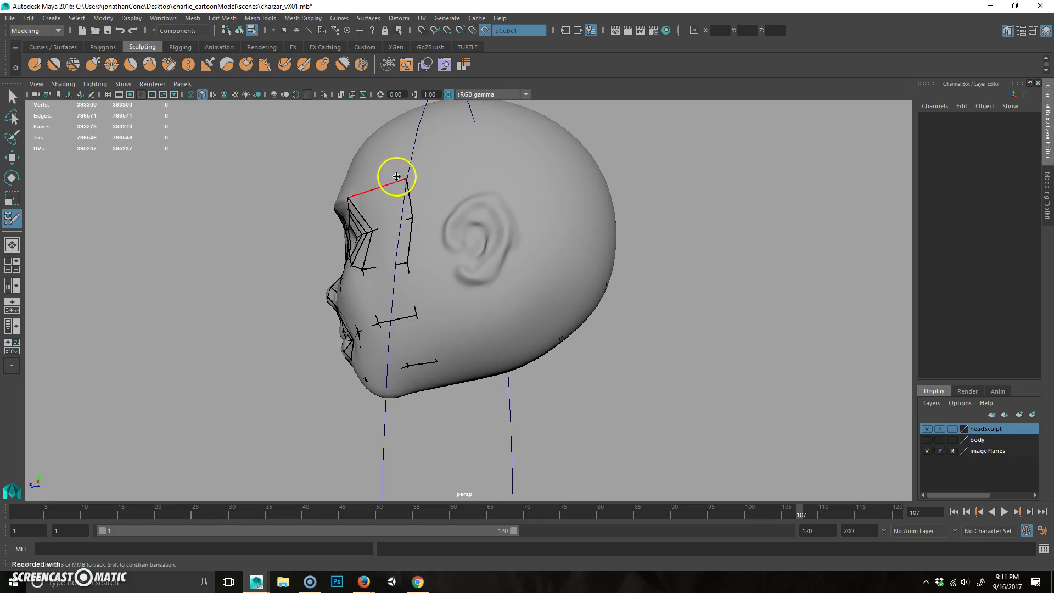
- Fill a second column of four quads from the temple down to the jaw, extending the side mesh towards the ear
alt+drag(410, 178, 452, 196)
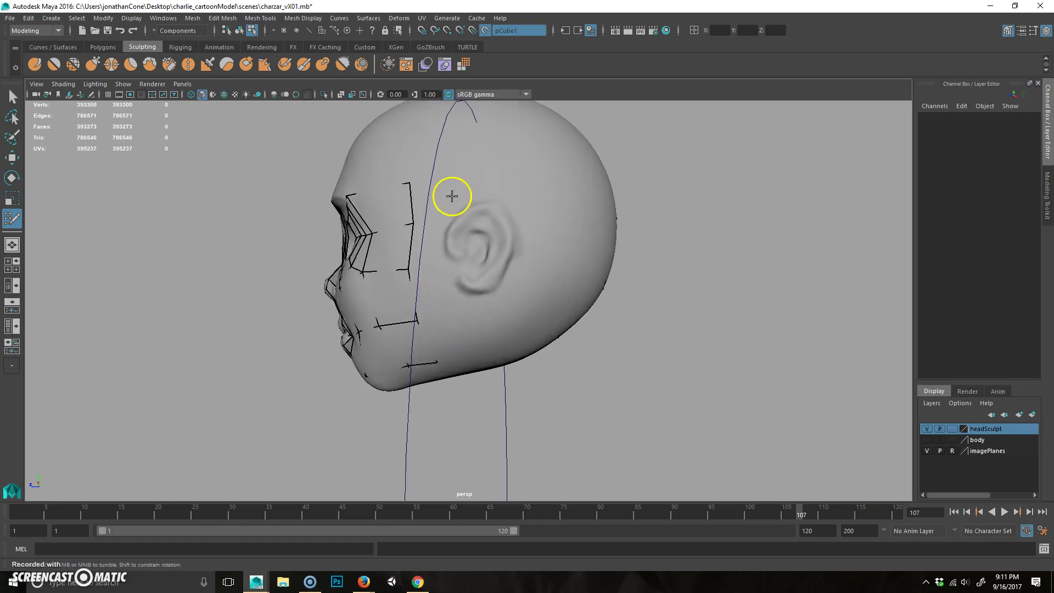
shift+click(430, 196)
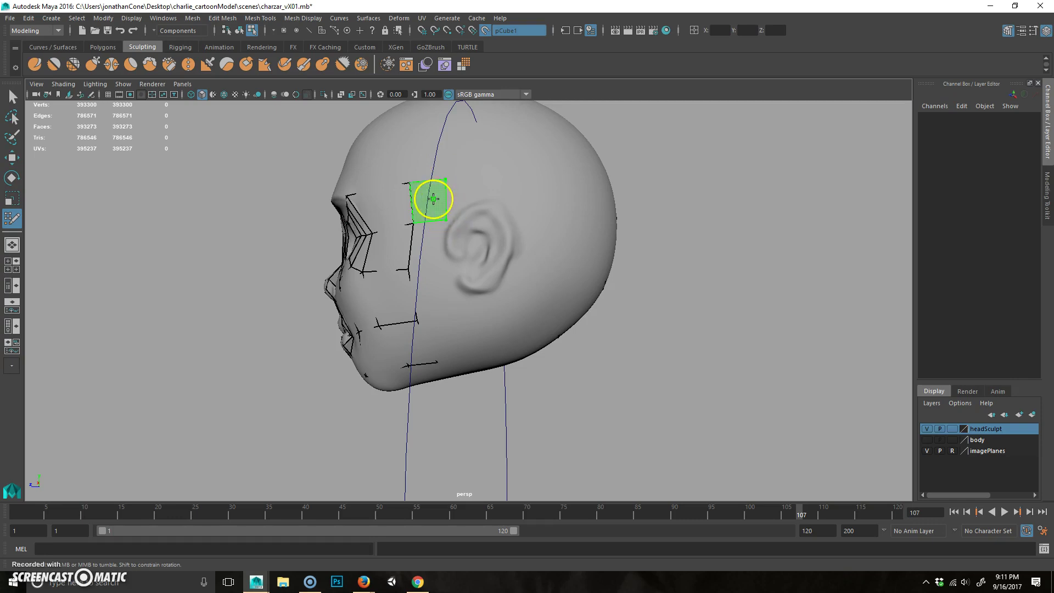
shift+click(431, 243)
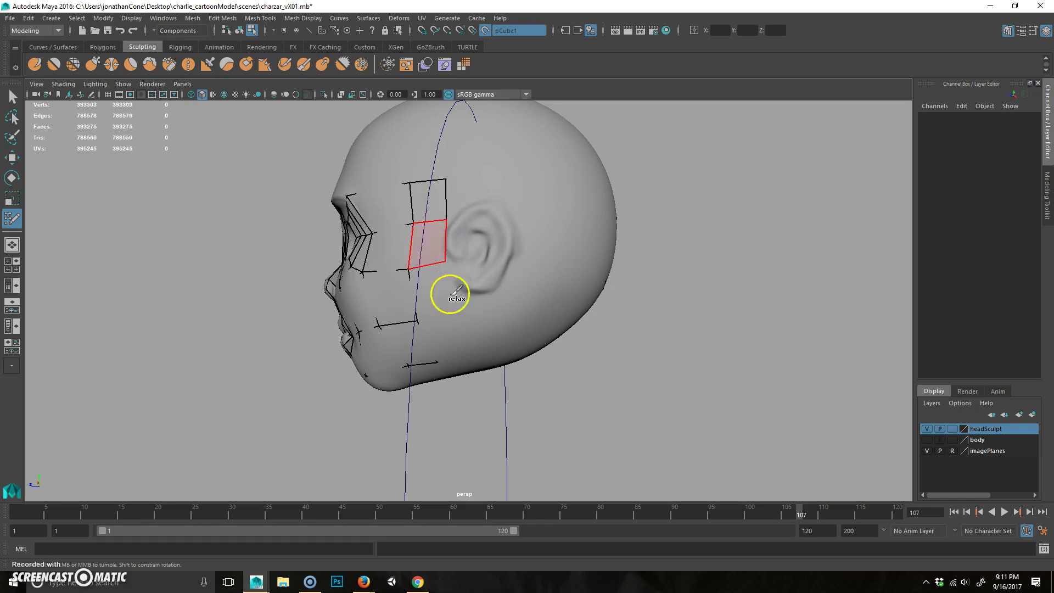
shift+click(438, 285)
shift+click(438, 334)
mouse_move(438, 335)
alt+mouse_down()
mouse_move(459, 330)
mouse_move(435, 287)
mouse_move(478, 314)
mouse_move(423, 337)
mouse_move(468, 318)
alt+mouse_up()
scroll(423, 318, up, 2)
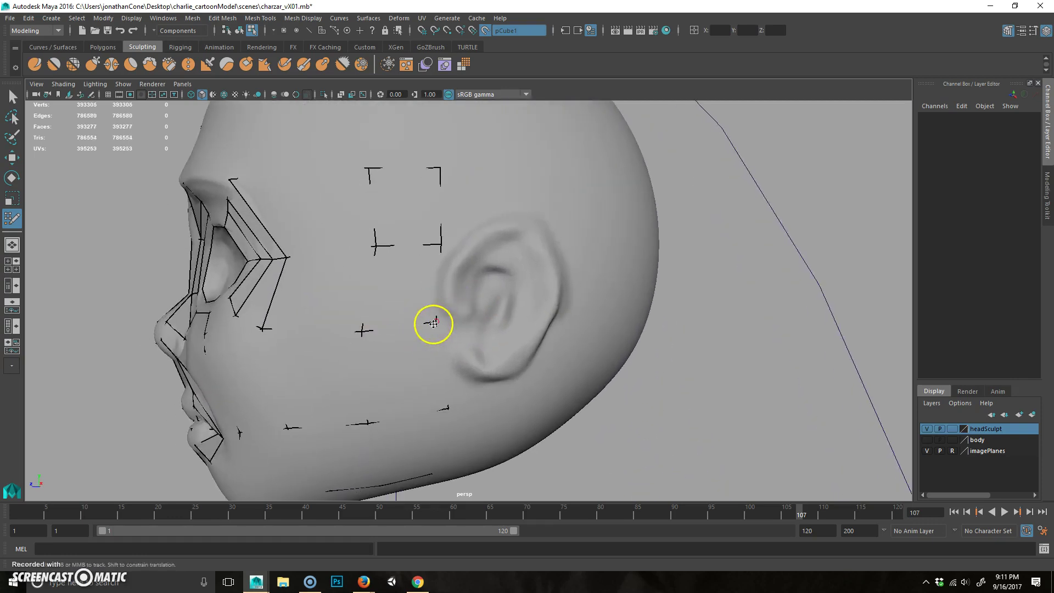
- Reposition the column's edge points in front of the ear so they clear the ear's outline
drag(436, 242, 427, 242)
mouse_move(462, 346)
alt+mouse_down()
mouse_move(471, 354)
mouse_move(488, 302)
alt+mouse_up()
alt+middle_drag(488, 301, 470, 317)
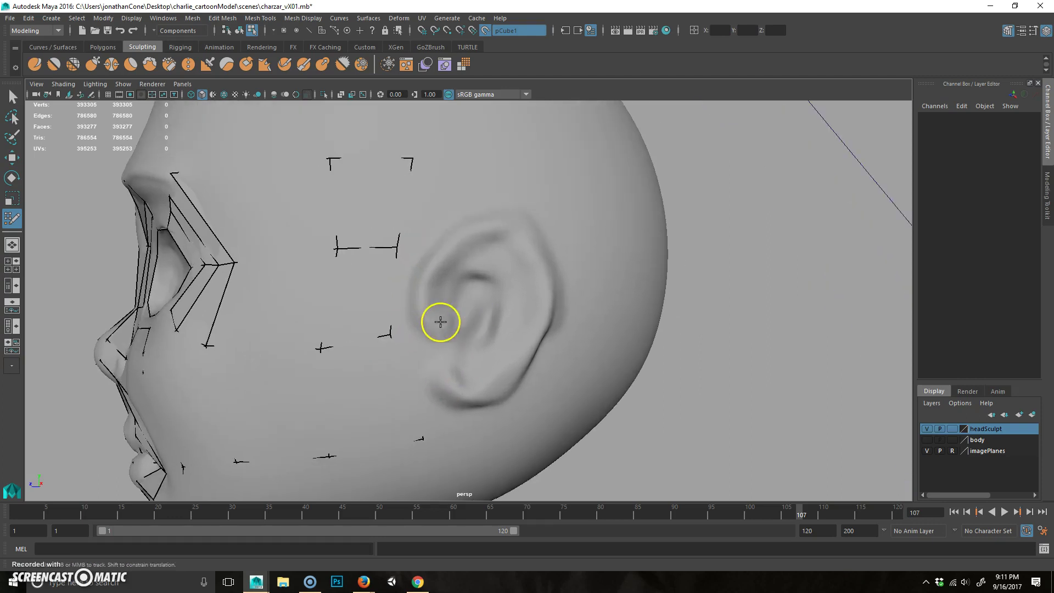
- Place points inside the ear and fill four quads covering its inner area
alt+drag(487, 346, 435, 356)
alt+middle_drag(436, 356, 450, 342)
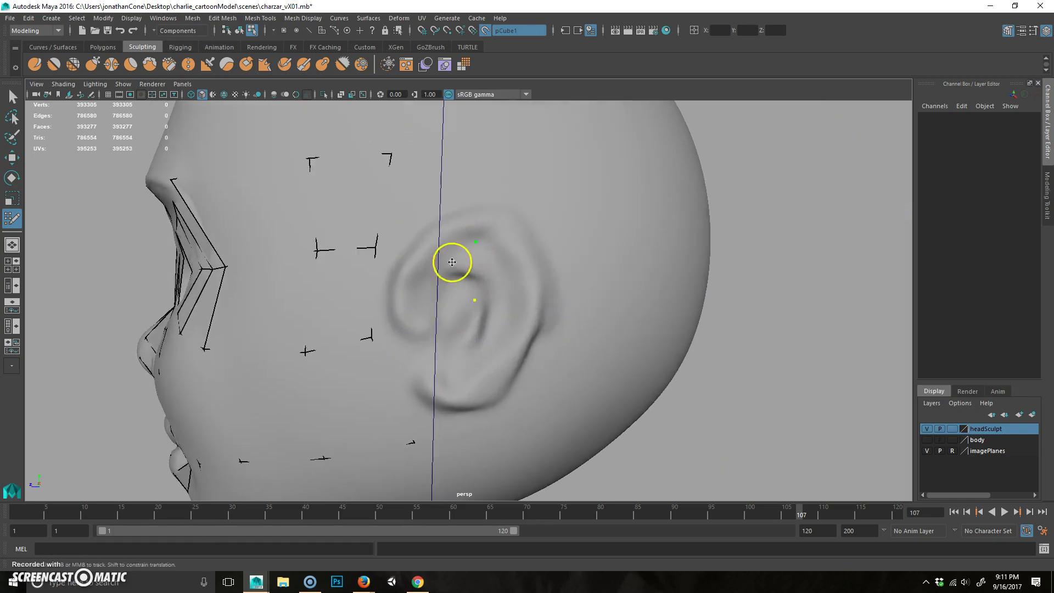
click(422, 268)
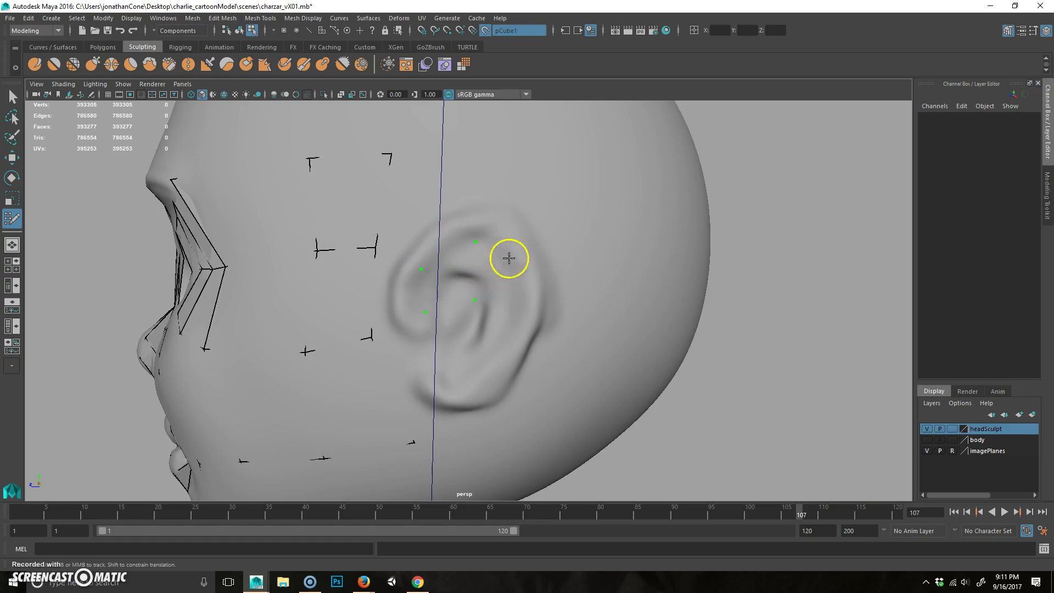
shift+click(451, 280)
shift+click(490, 285)
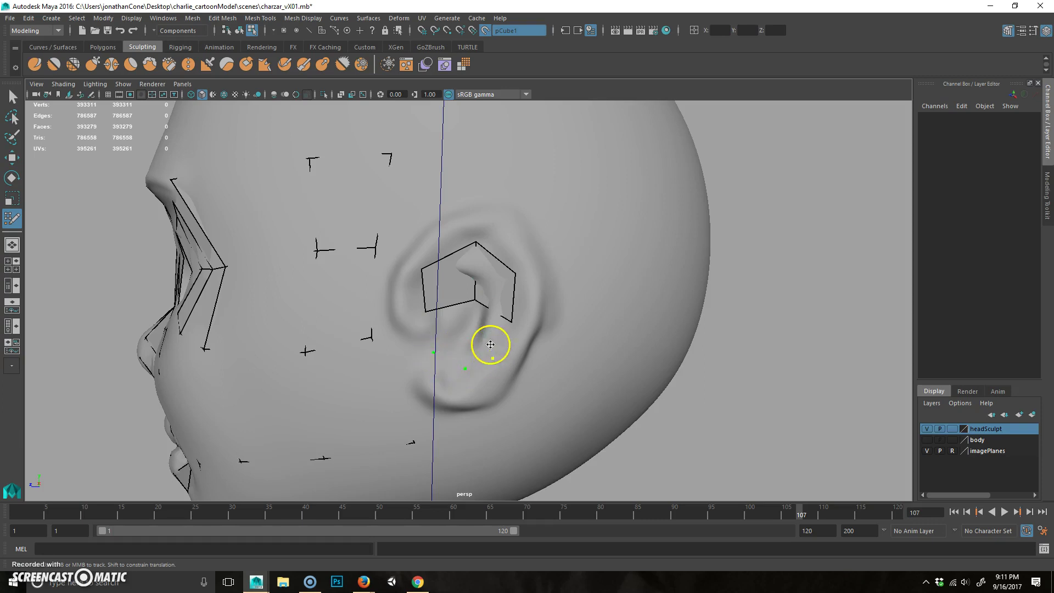
shift+click(452, 334)
mouse_move(452, 334)
alt+mouse_down()
mouse_move(495, 372)
mouse_move(511, 363)
alt+mouse_up()
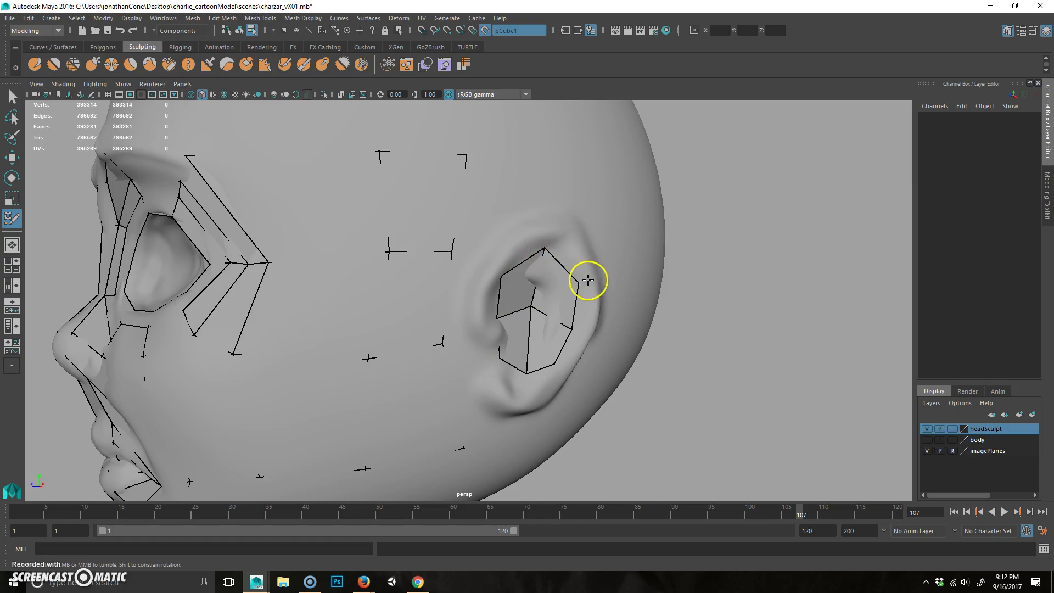
- Add points along the ear's rim and fill four ring quads around its front, top and rear
alt+drag(542, 371, 522, 306)
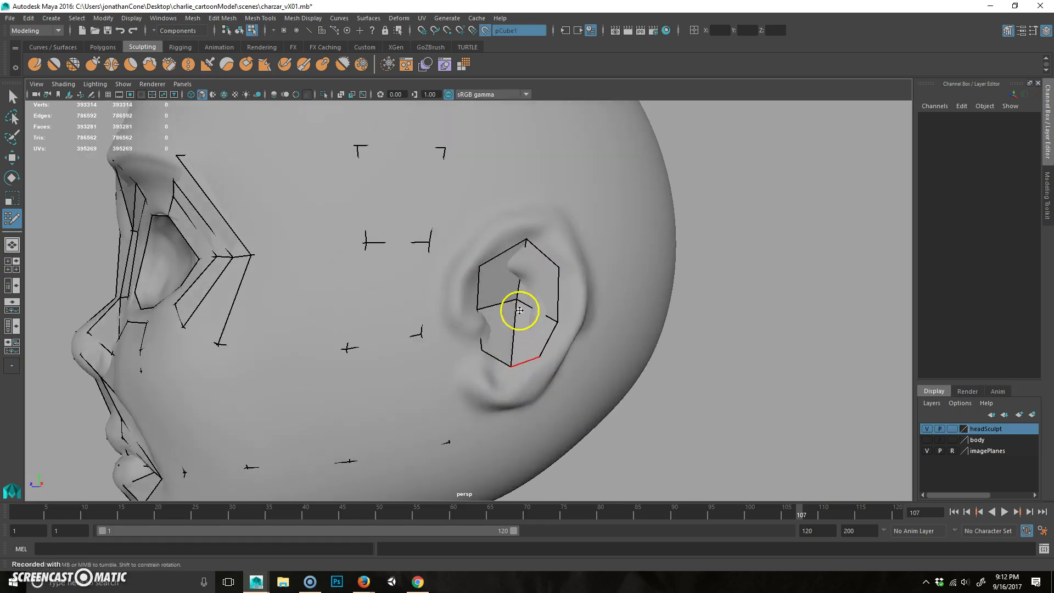
mouse_move(520, 376)
alt+mouse_down()
mouse_move(556, 393)
mouse_move(533, 381)
alt+mouse_up()
mouse_move(532, 381)
alt+middle_down()
mouse_move(479, 369)
mouse_move(506, 395)
alt+middle_up()
alt+drag(454, 361, 456, 358)
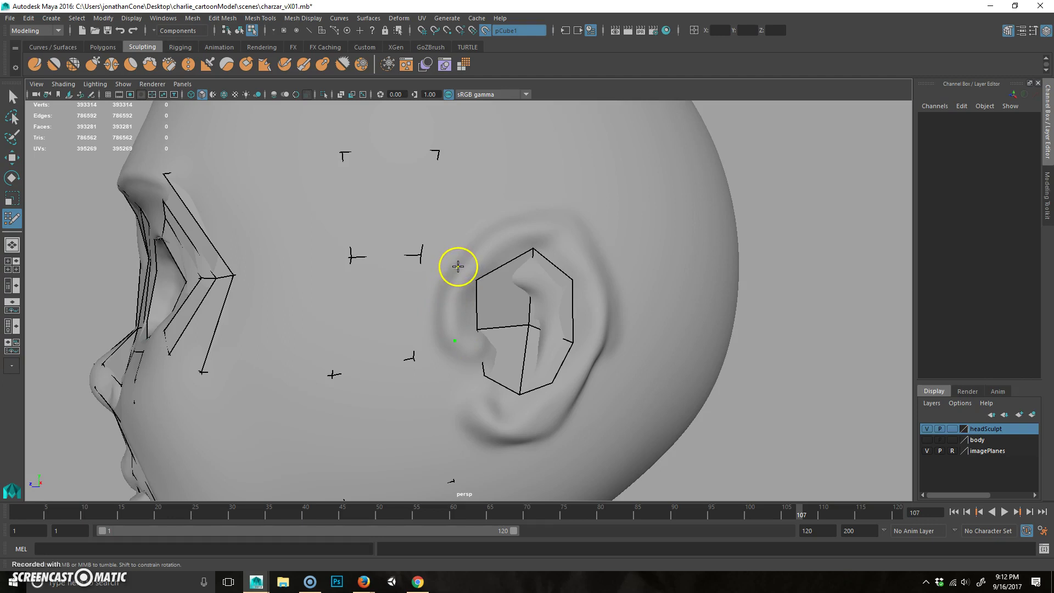
shift+click(459, 306)
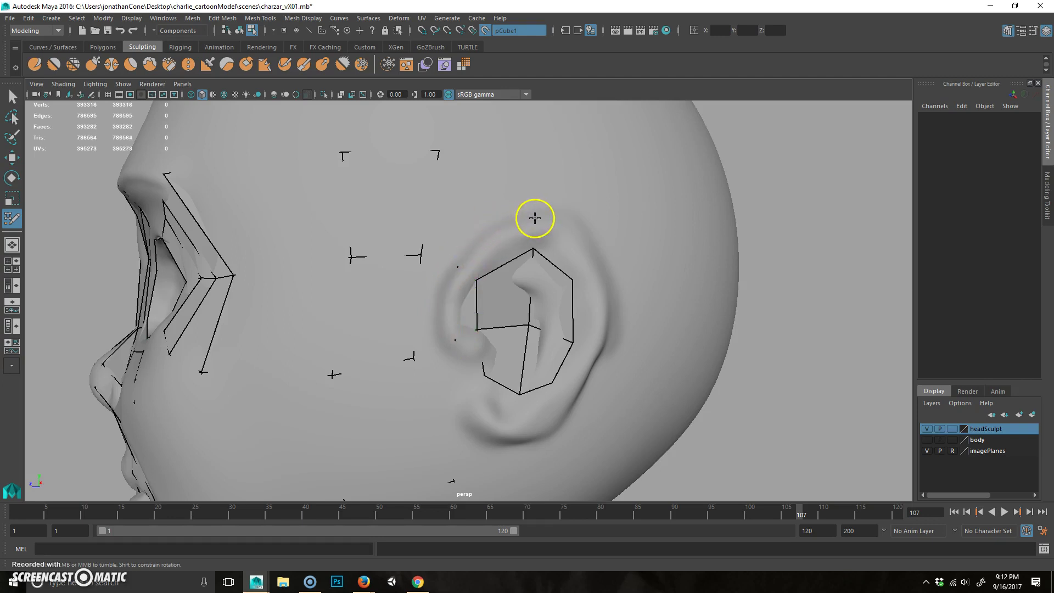
shift+click(506, 244)
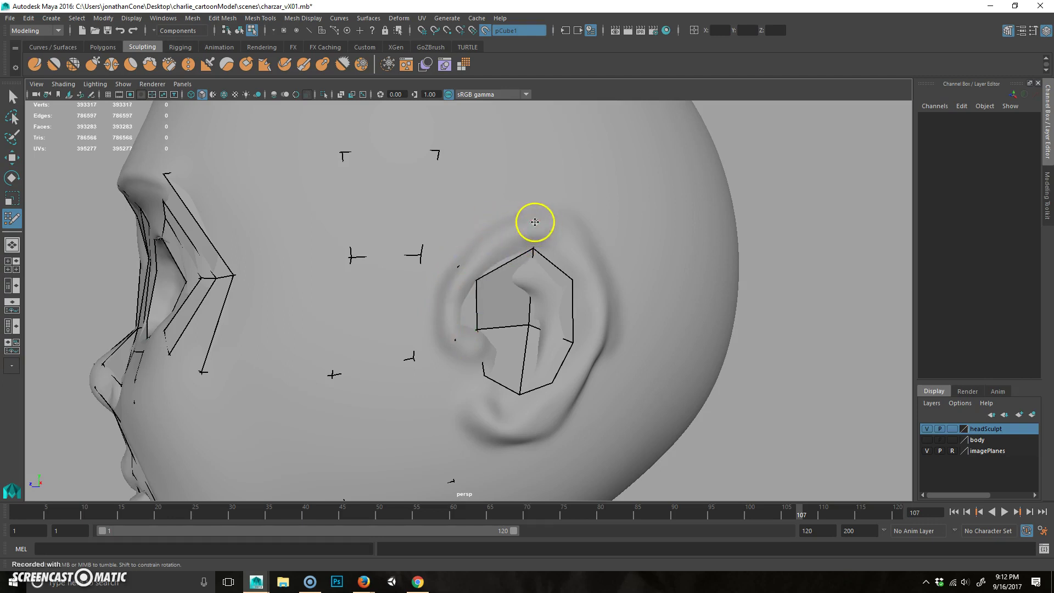
alt+drag(587, 287, 553, 274)
shift+click(518, 249)
- Continue the ear's outer ring with three quads around the lower rear and the lobe
mouse_move(546, 334)
alt+mouse_down()
mouse_move(548, 313)
mouse_move(528, 348)
alt+mouse_up()
click(530, 324)
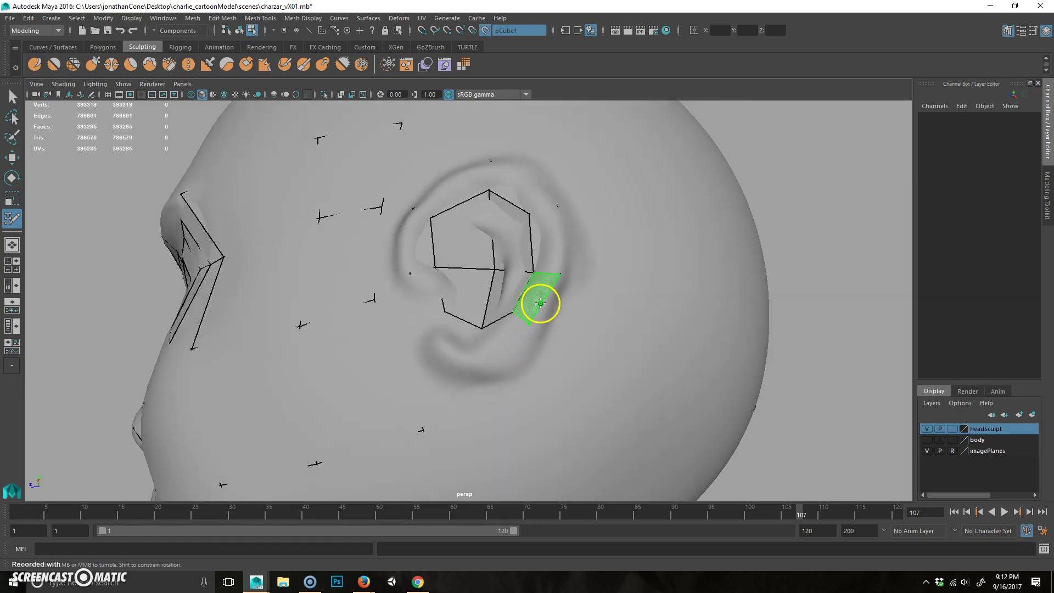
click(485, 358)
click(458, 337)
mouse_move(459, 337)
alt+middle_down()
mouse_move(454, 394)
mouse_move(499, 407)
alt+middle_up()
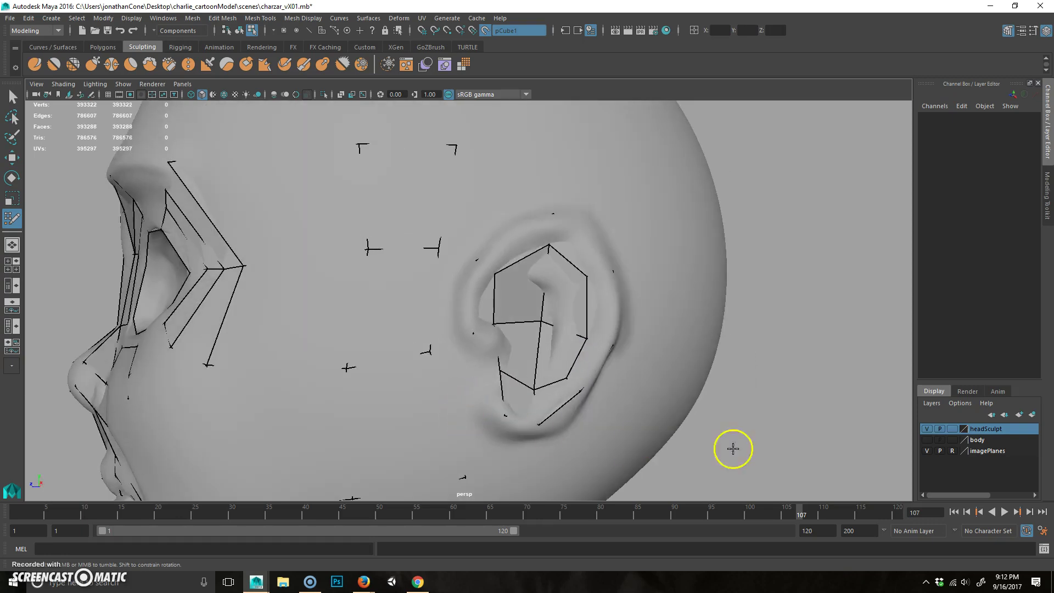
- Hide the headSculpt layer and fill the lower front gap to close the ear's outer quad ring
click(928, 429)
alt+drag(467, 385, 421, 376)
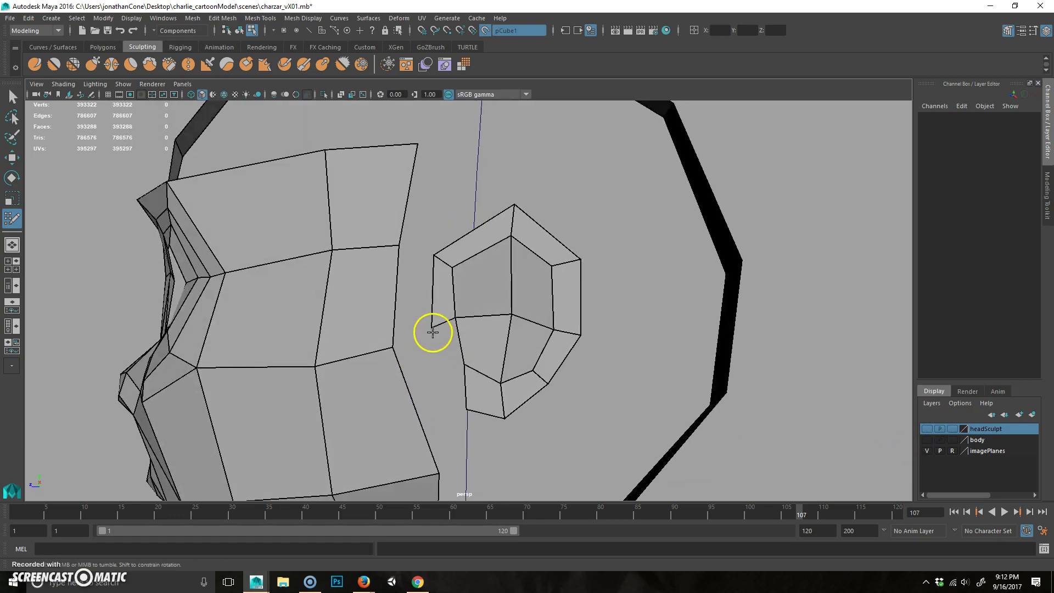
shift+click(450, 358)
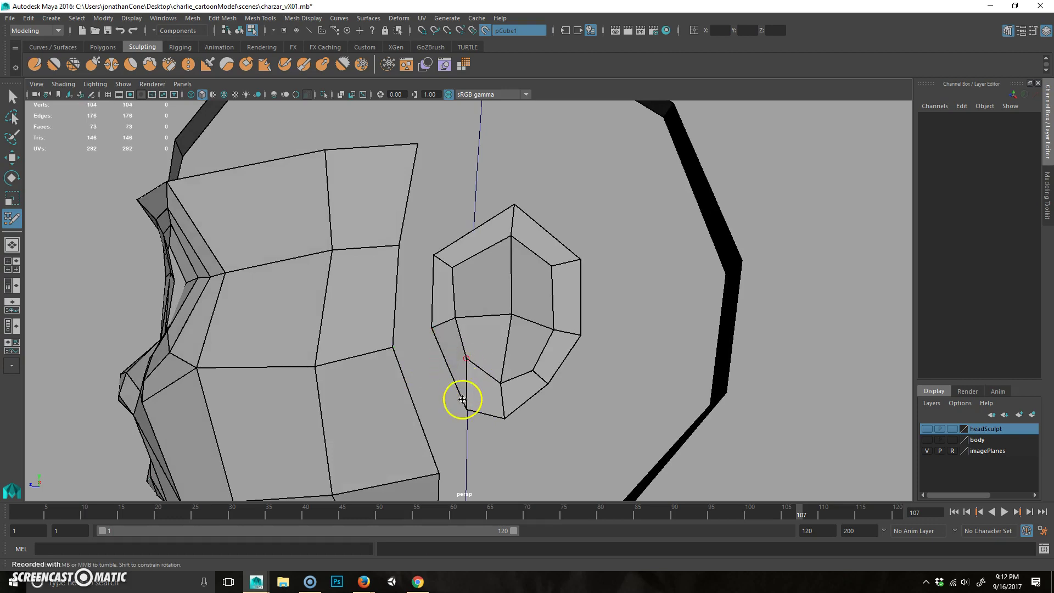
- Bridge the gap between the cheek mesh and the ear's front edge with two quads
alt+drag(411, 395, 452, 265)
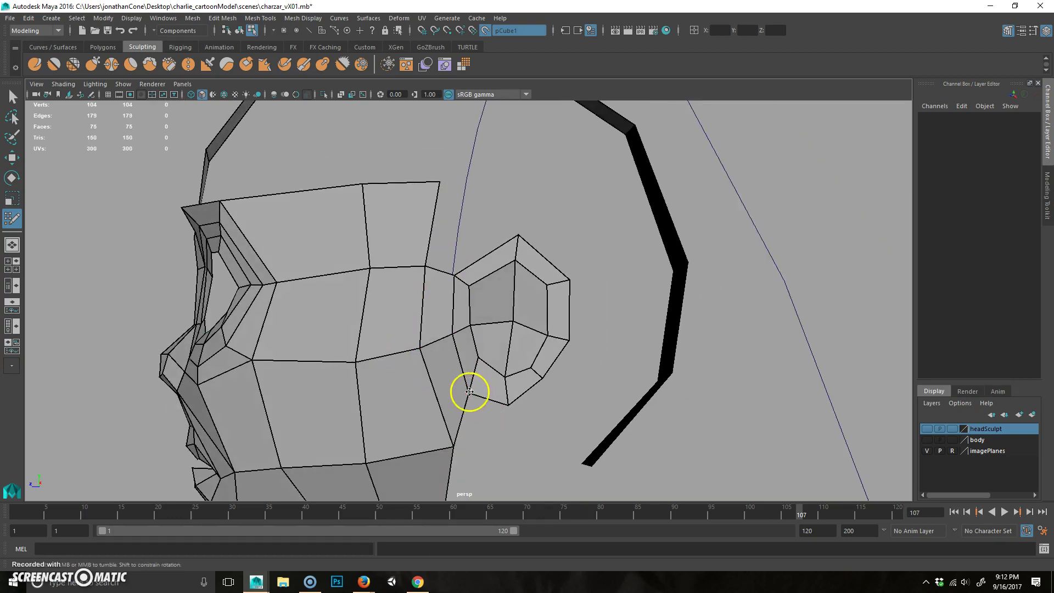
mouse_move(474, 396)
alt+mouse_down()
mouse_move(487, 438)
mouse_move(358, 401)
mouse_move(391, 393)
mouse_move(419, 407)
mouse_move(369, 364)
mouse_move(483, 365)
mouse_move(420, 324)
mouse_move(405, 377)
mouse_move(424, 207)
alt+mouse_up()
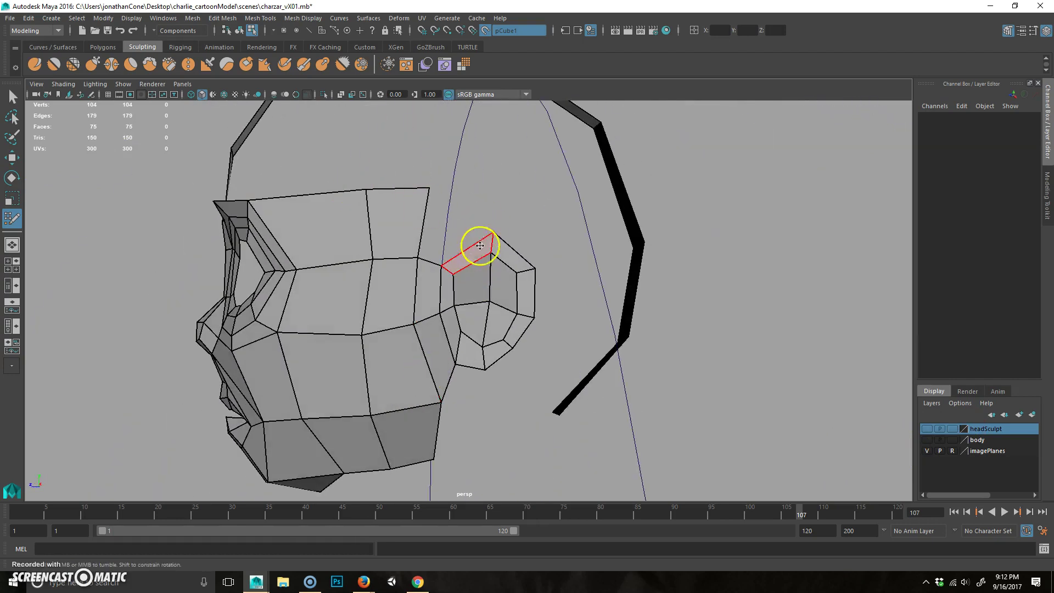
click(484, 385)
mouse_move(436, 422)
alt+mouse_down()
mouse_move(478, 410)
mouse_move(499, 265)
mouse_move(478, 297)
mouse_move(381, 310)
mouse_move(434, 301)
alt+mouse_up()
- Show the headSculpt layer, compare the ear mesh with the sculpt, and hide the layer again
click(928, 429)
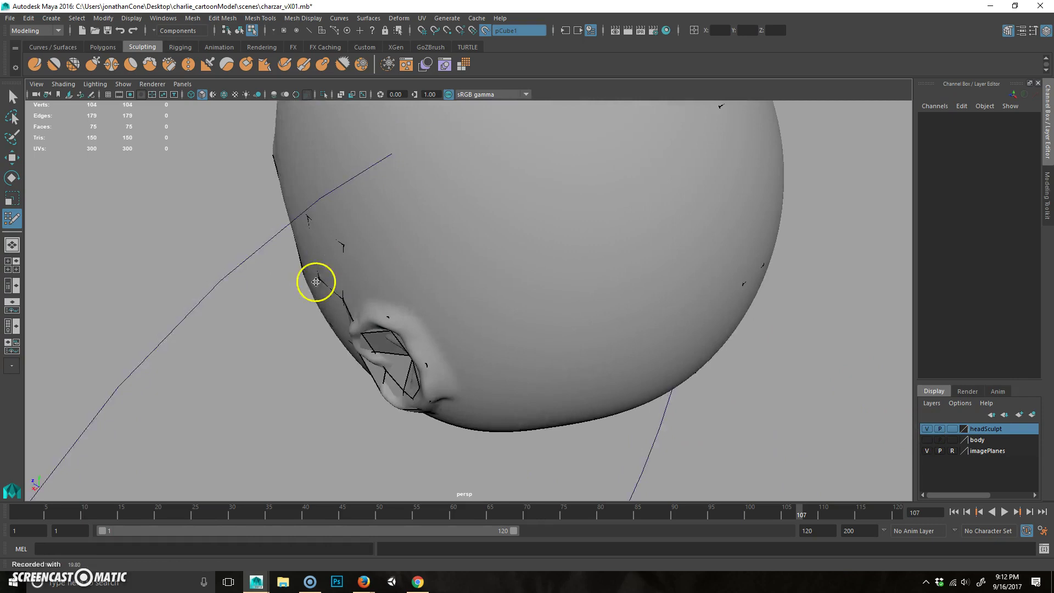
alt+drag(316, 282, 367, 294)
scroll(430, 329, up, 5)
alt+drag(431, 330, 439, 332)
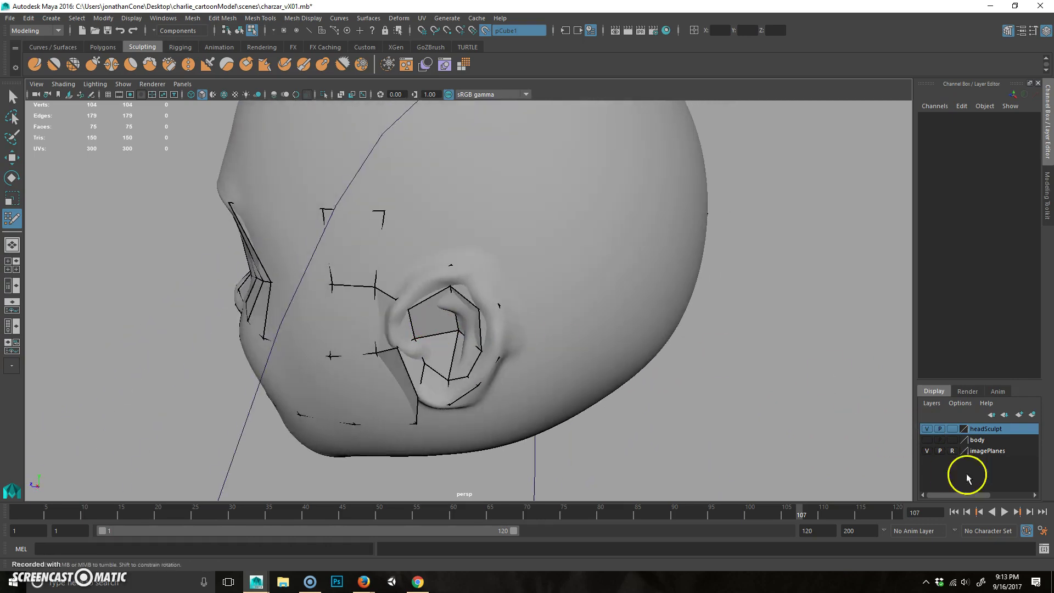
click(928, 429)
scroll(412, 306, up, 5)
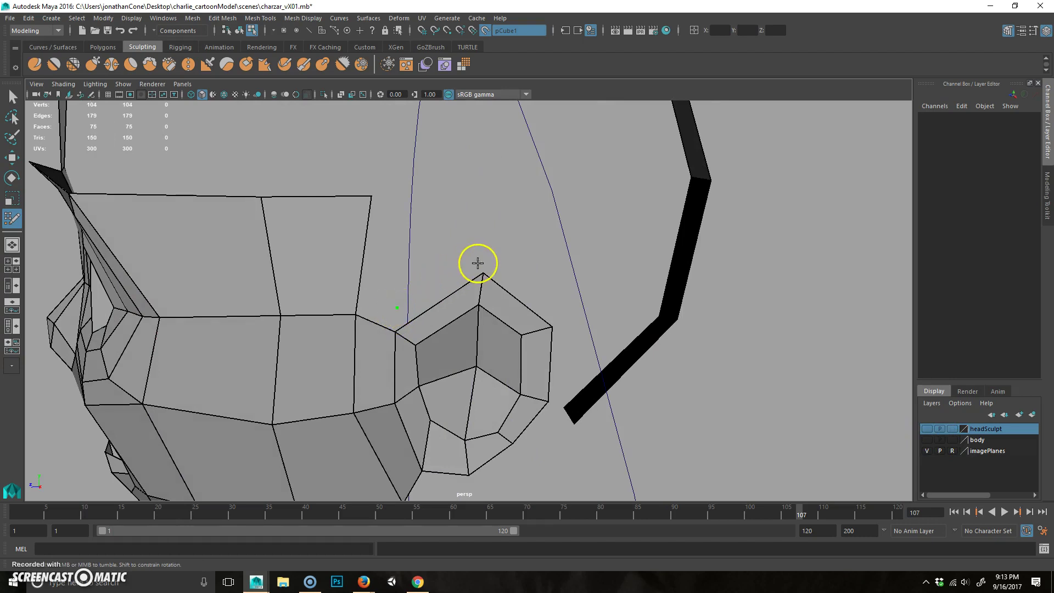
- Extend a strip of quads inward behind the ear's outer rim, around its top, rear and lobe
ctrl+click(446, 290)
alt+drag(558, 346, 464, 358)
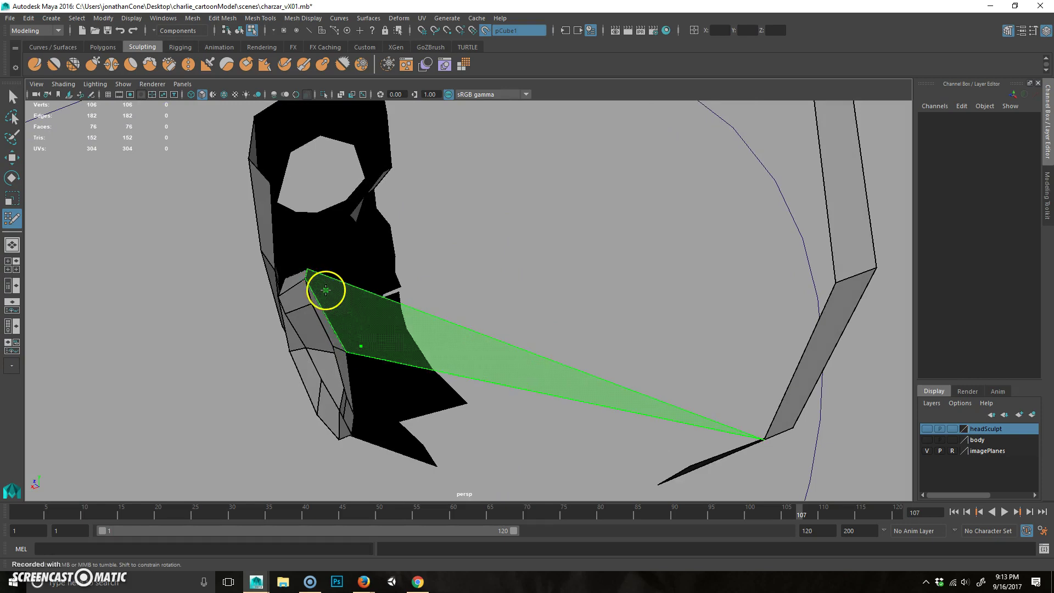
alt+drag(325, 290, 408, 324)
click(390, 341)
click(402, 283)
alt+drag(377, 404, 398, 311)
click(416, 276)
mouse_move(415, 276)
alt+mouse_down()
mouse_move(388, 351)
mouse_move(413, 257)
alt+mouse_up()
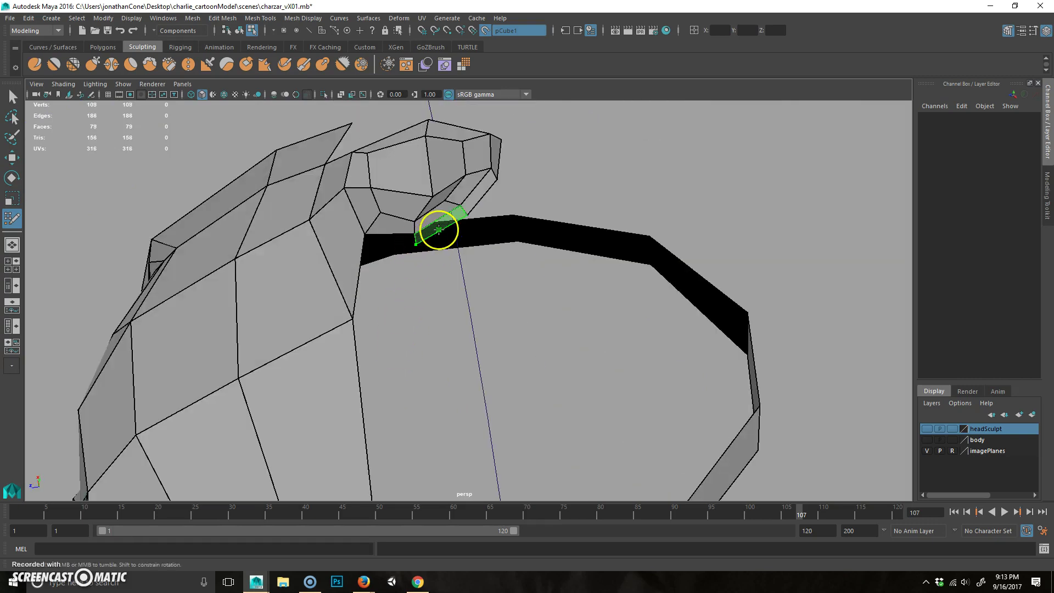
click(381, 244)
click(393, 240)
mouse_move(393, 240)
alt+mouse_down()
mouse_move(470, 308)
mouse_move(509, 306)
mouse_move(441, 352)
alt+mouse_up()
- Compare the ear's rear strip with the headSculpt layer, hide that layer, and inspect the strip from behind, below and the side
click(927, 429)
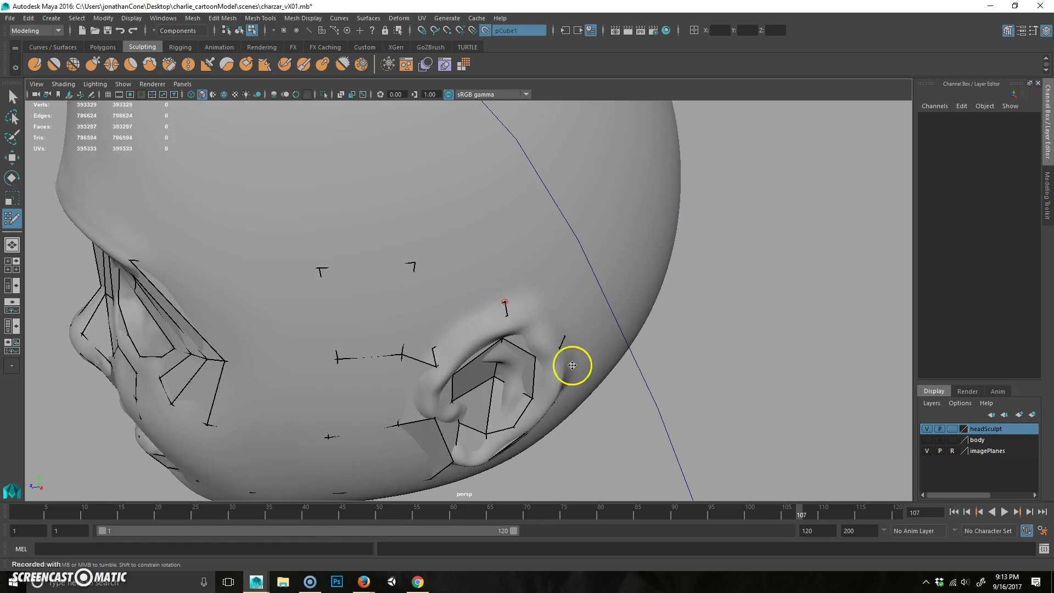
alt+drag(570, 365, 420, 318)
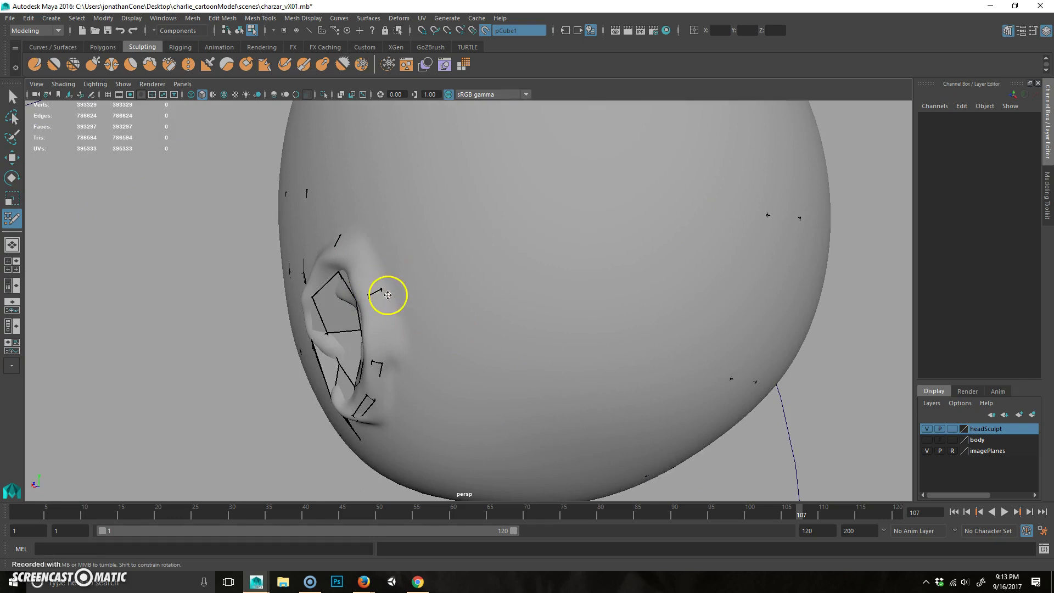
alt+drag(383, 290, 419, 358)
alt+drag(357, 369, 404, 343)
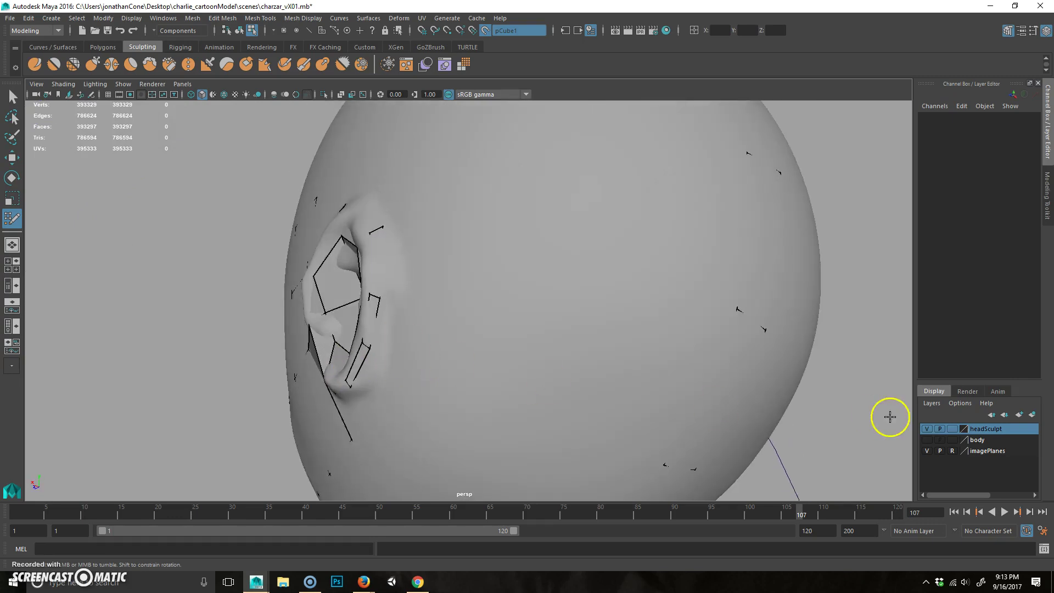
click(927, 429)
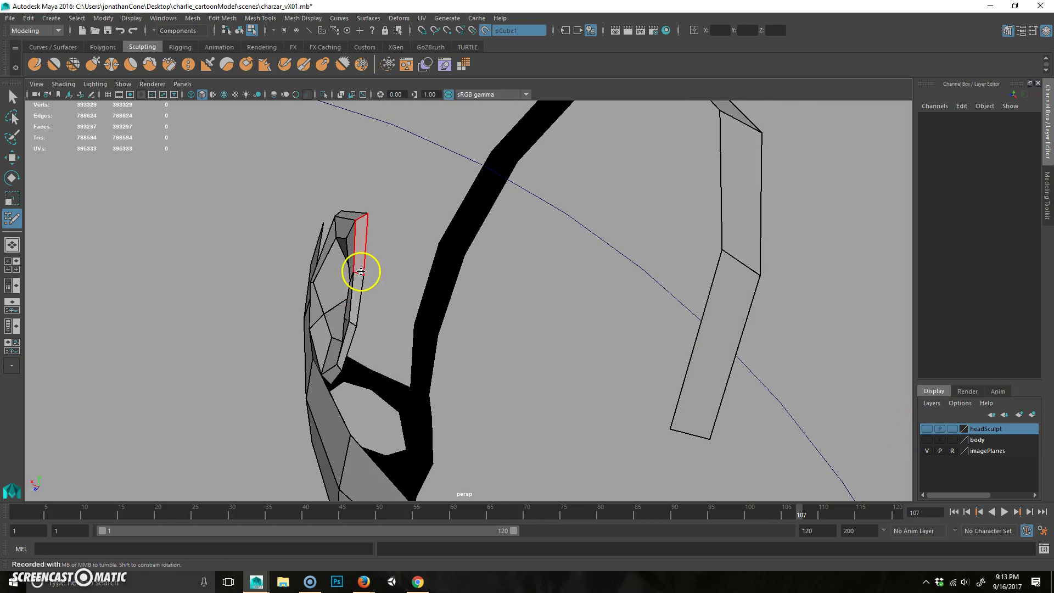
alt+drag(368, 275, 353, 304)
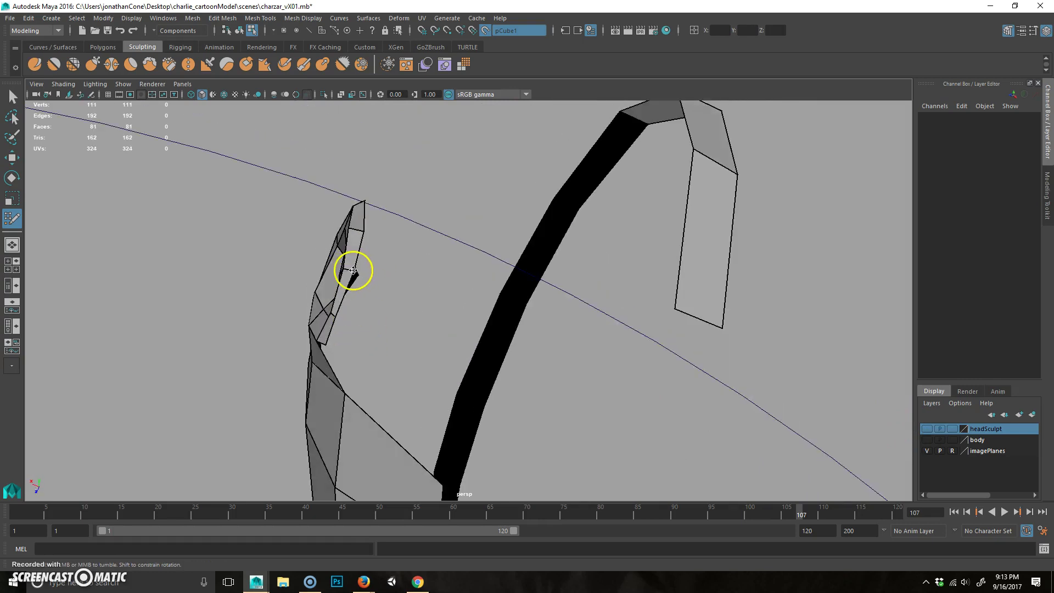
alt+drag(353, 271, 431, 313)
alt+right_drag(431, 313, 432, 268)
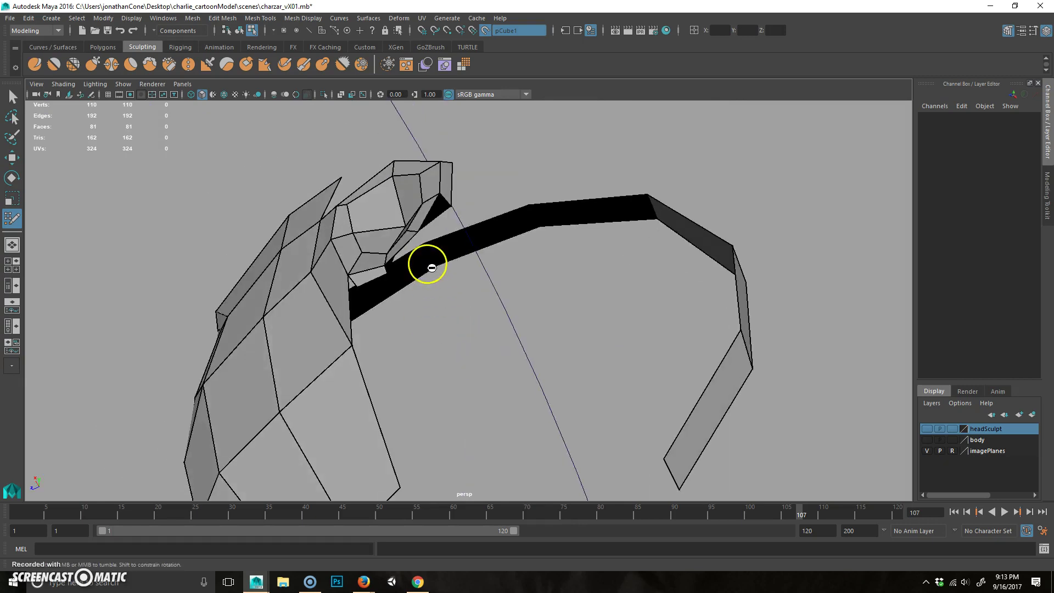
alt+drag(427, 259, 440, 377)
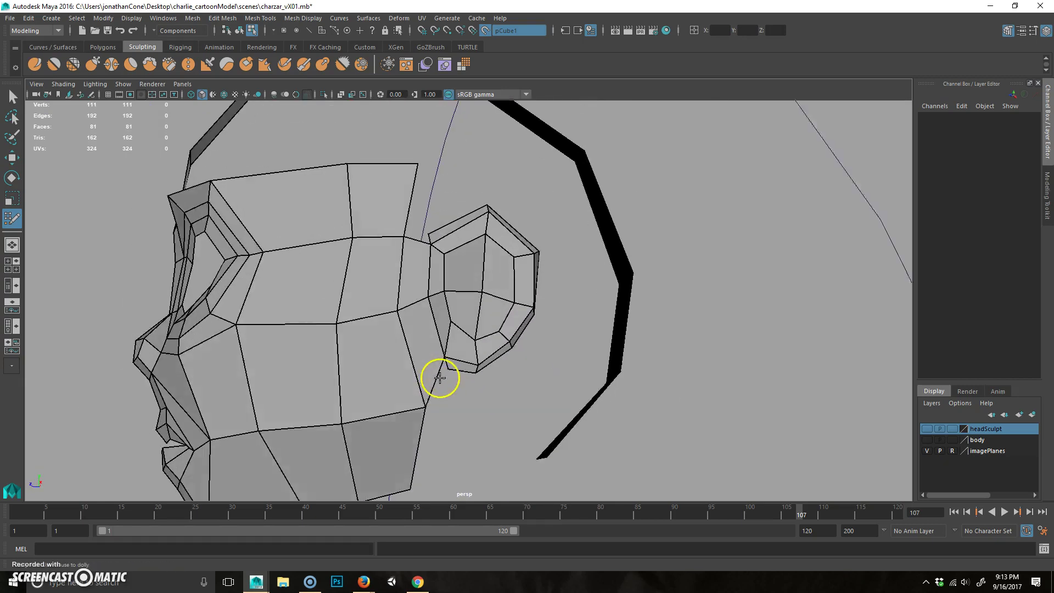
alt+right_drag(436, 365, 386, 320)
alt+drag(386, 320, 387, 229)
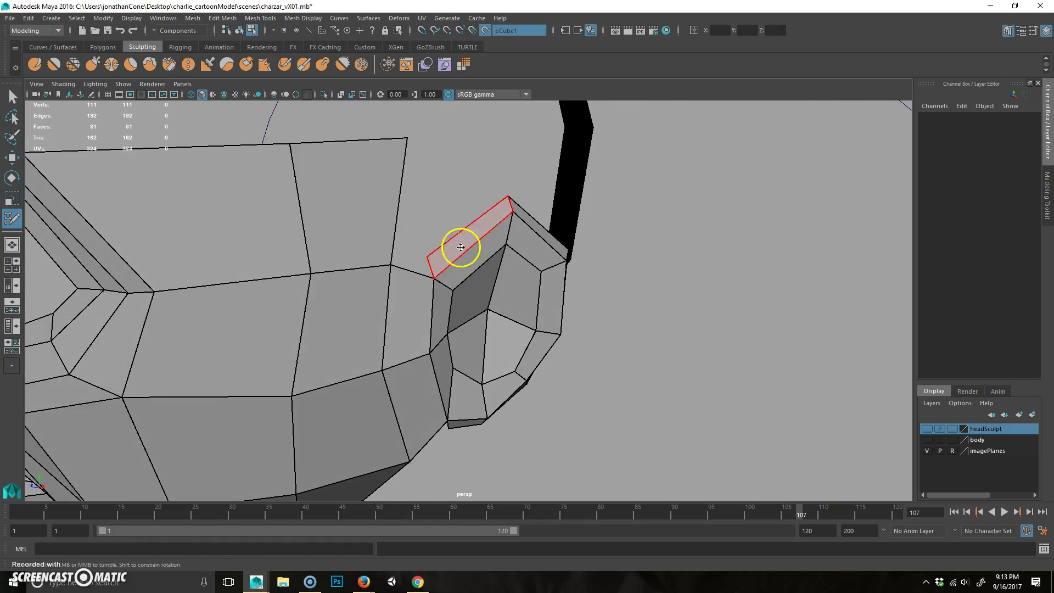
- Close the gap between the temple and the ear, merging the rear strip's front end into the ear's upper front corner
alt+right_drag(412, 280, 448, 281)
alt+drag(447, 281, 417, 308)
key(ctrl+z)
click(401, 308)
key(Return)
alt+drag(419, 308, 361, 320)
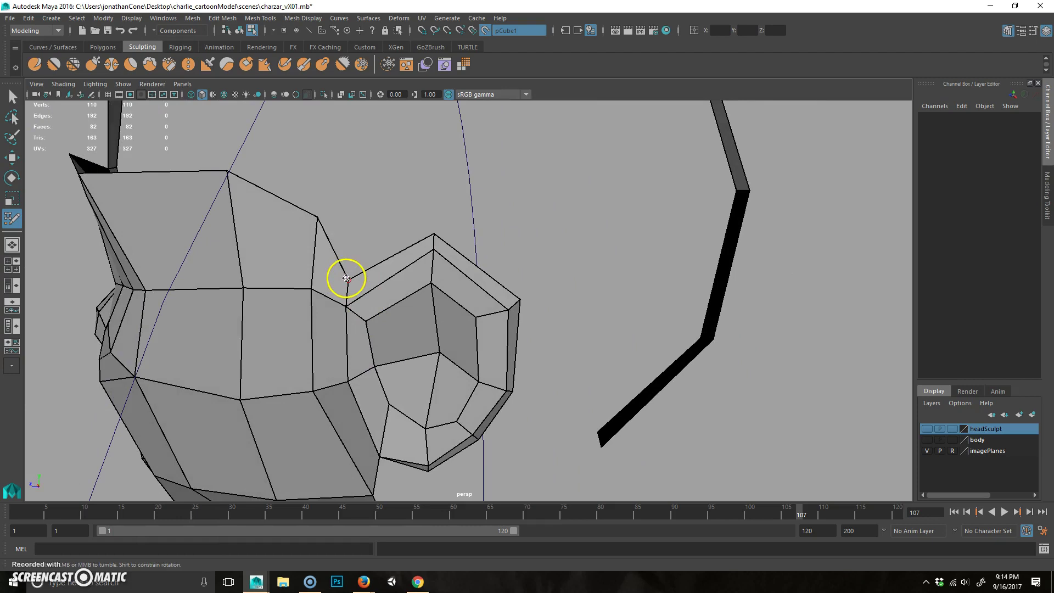
drag(429, 233, 411, 298)
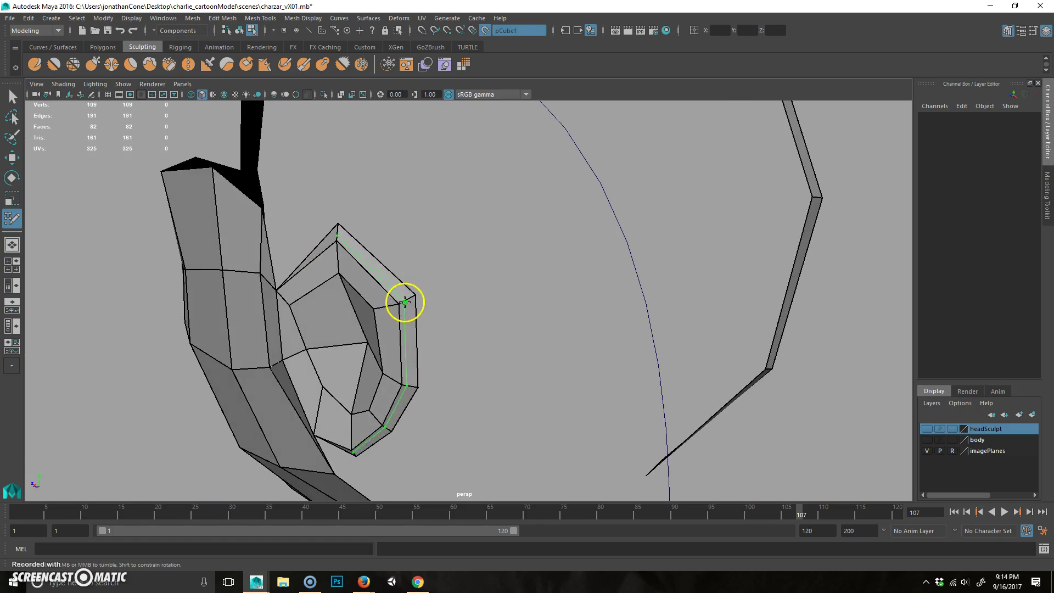
- Insert an edge loop along the strip behind the ear and adjust its point at the ear's top
ctrl+click(407, 300)
alt+drag(419, 344, 391, 339)
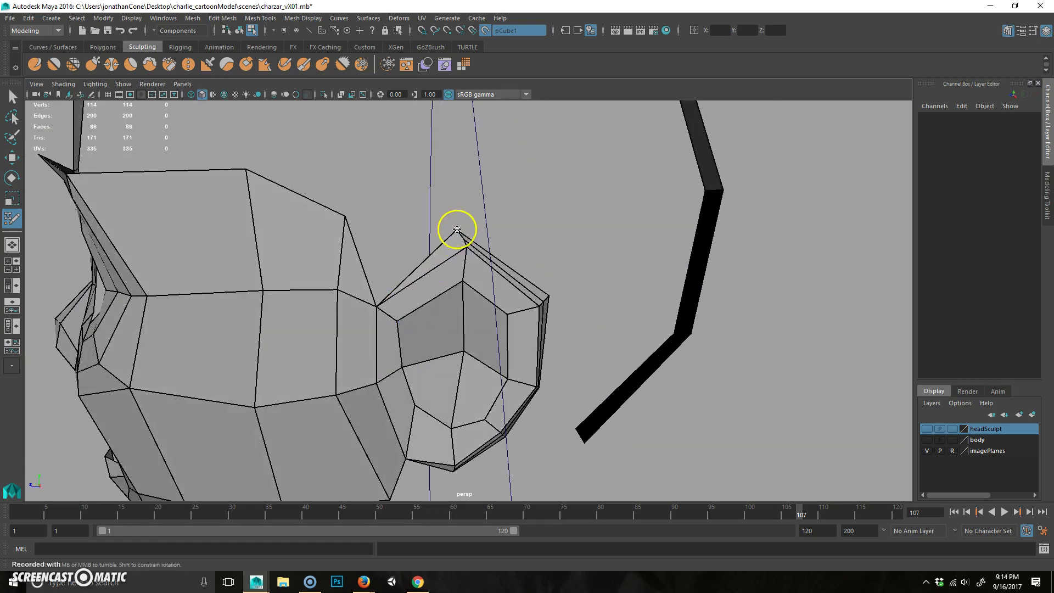
alt+drag(455, 233, 387, 274)
click(324, 201)
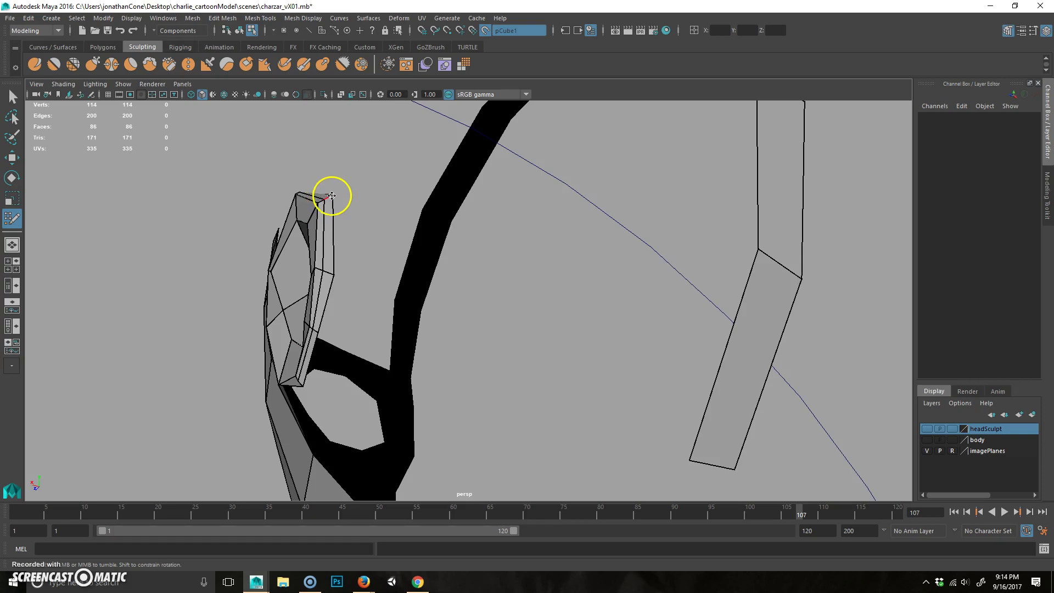
alt+drag(337, 225, 437, 233)
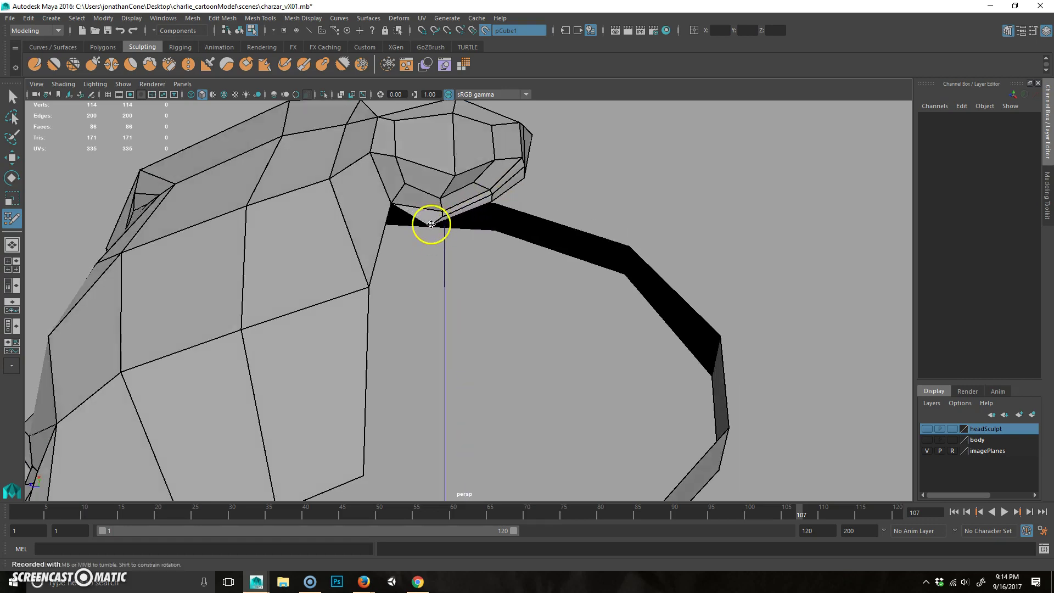
alt+drag(438, 223, 447, 417)
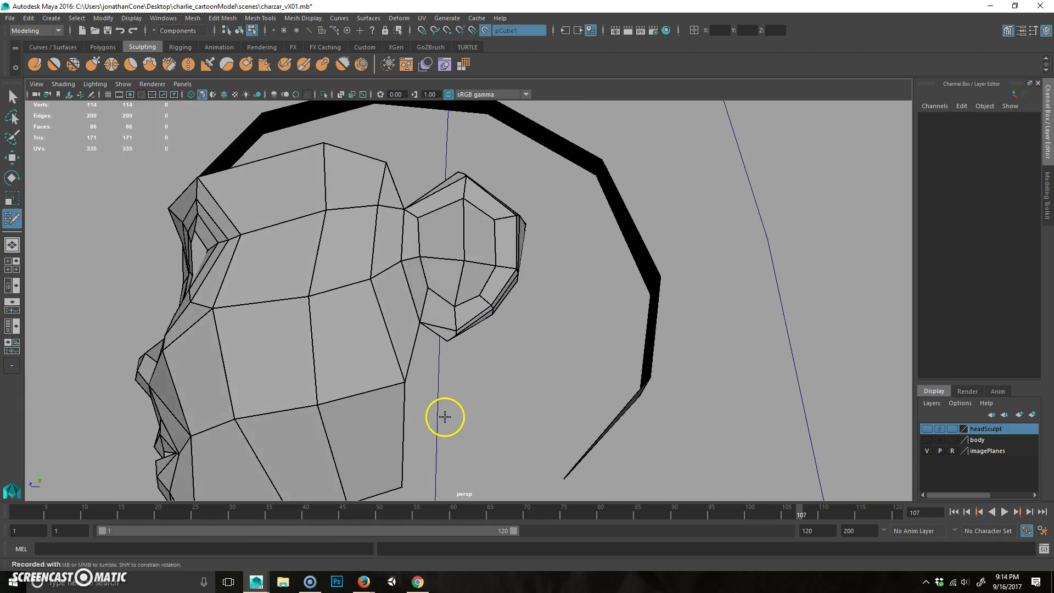
- Add a face beneath the earlobe and another between the temple and the ear's top
click(434, 354)
alt+drag(466, 329, 461, 235)
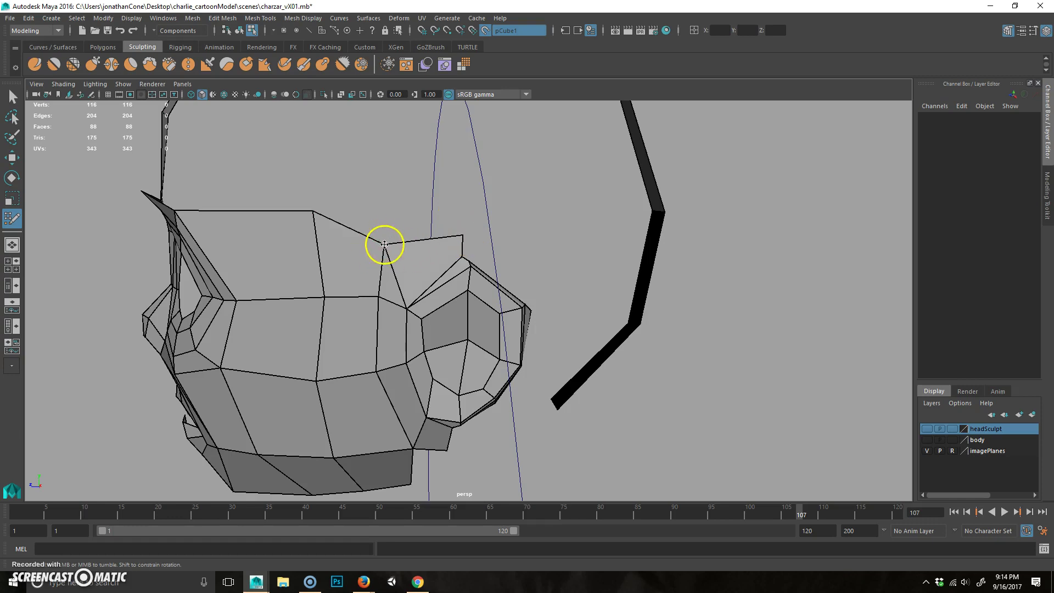
alt+drag(384, 237, 399, 281)
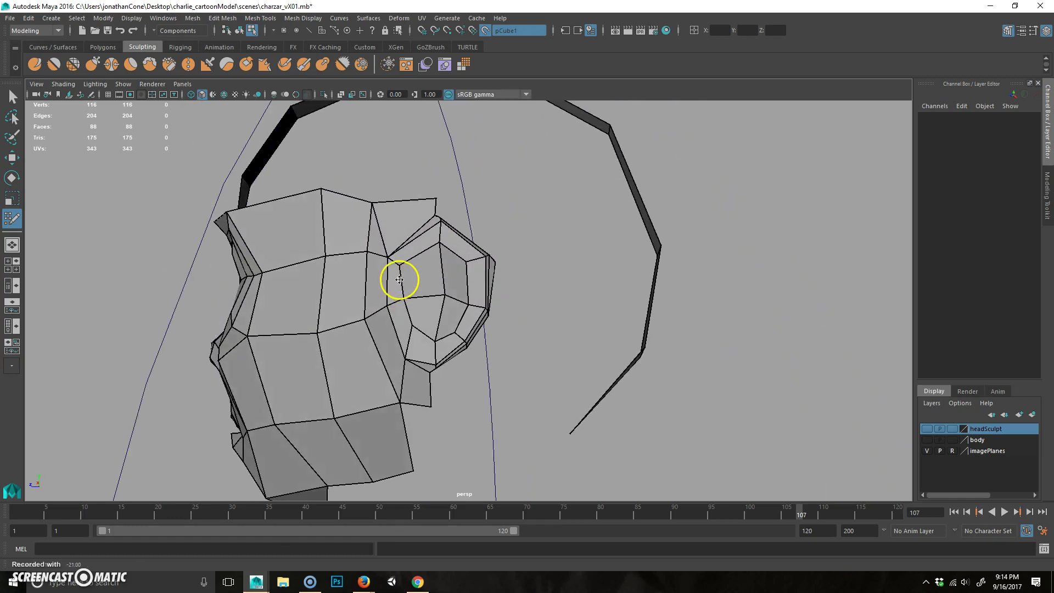
mouse_move(394, 215)
alt+mouse_down()
mouse_move(393, 258)
mouse_move(393, 232)
alt+mouse_up()
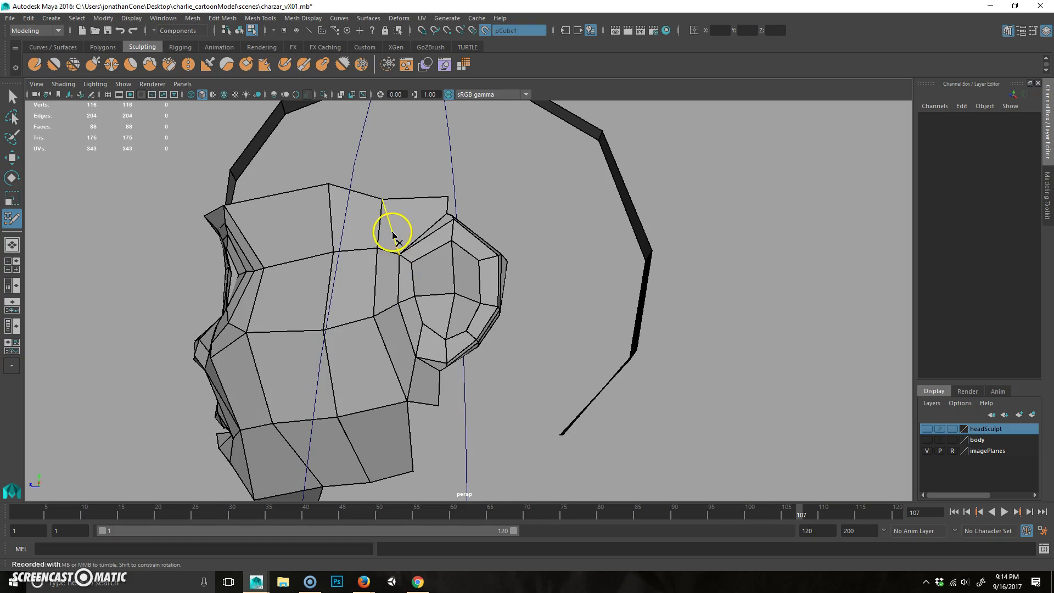
- Replace the triangle above the ear's front corner with clean quads by deleting its diagonal edge, repositioning the upper points and filling the gap
ctrl+shift+click(393, 231)
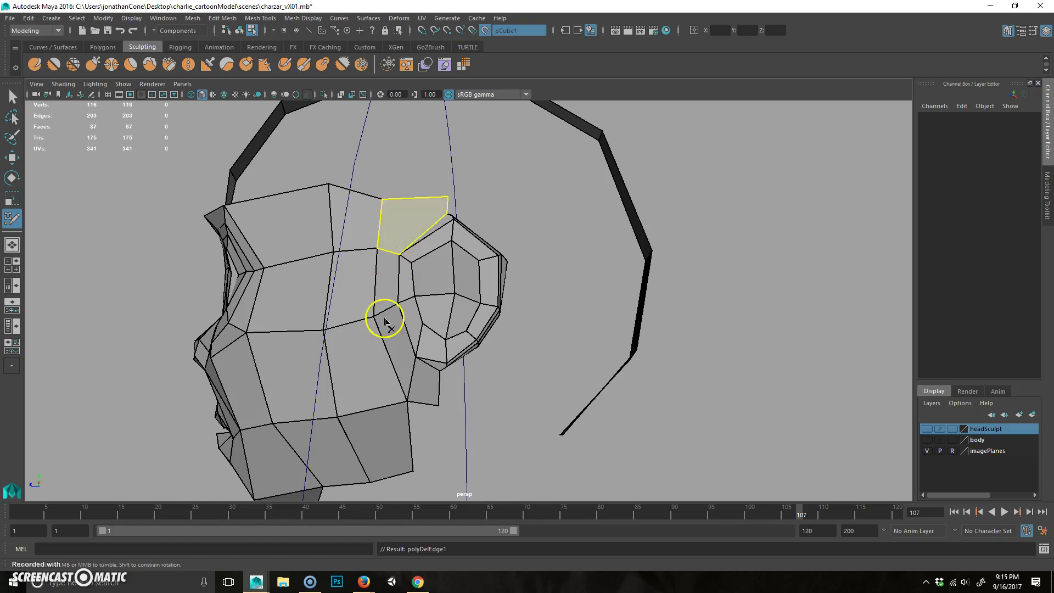
alt+drag(393, 255, 410, 235)
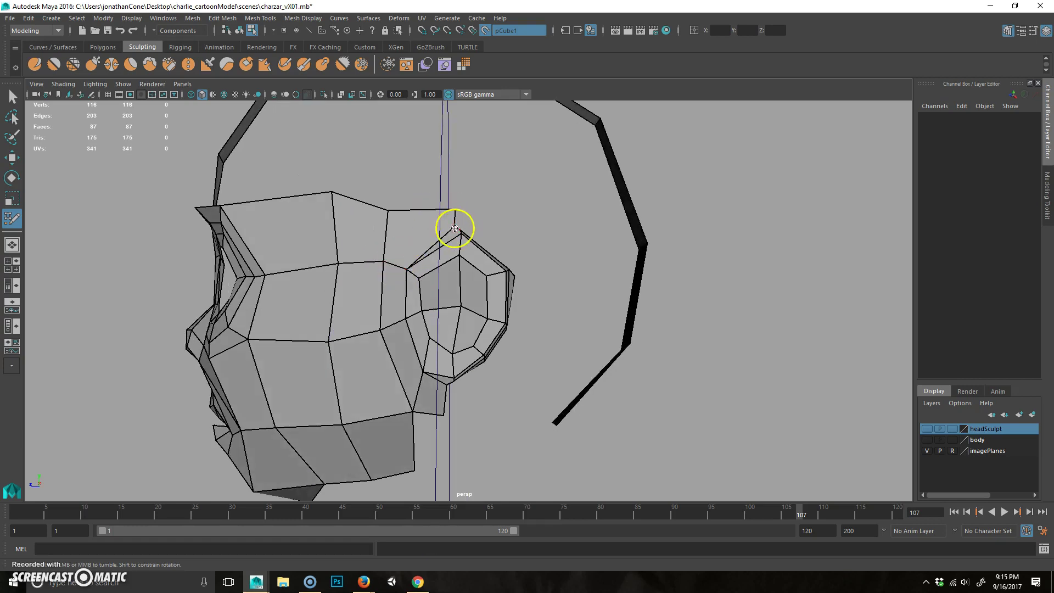
ctrl+shift+click(421, 222)
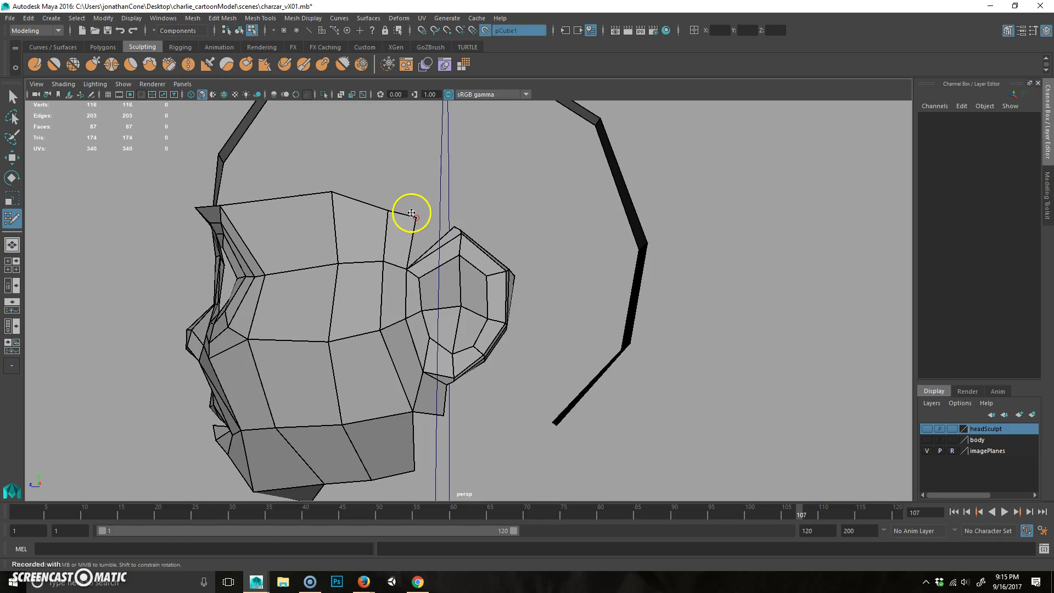
shift+drag(387, 209, 382, 196)
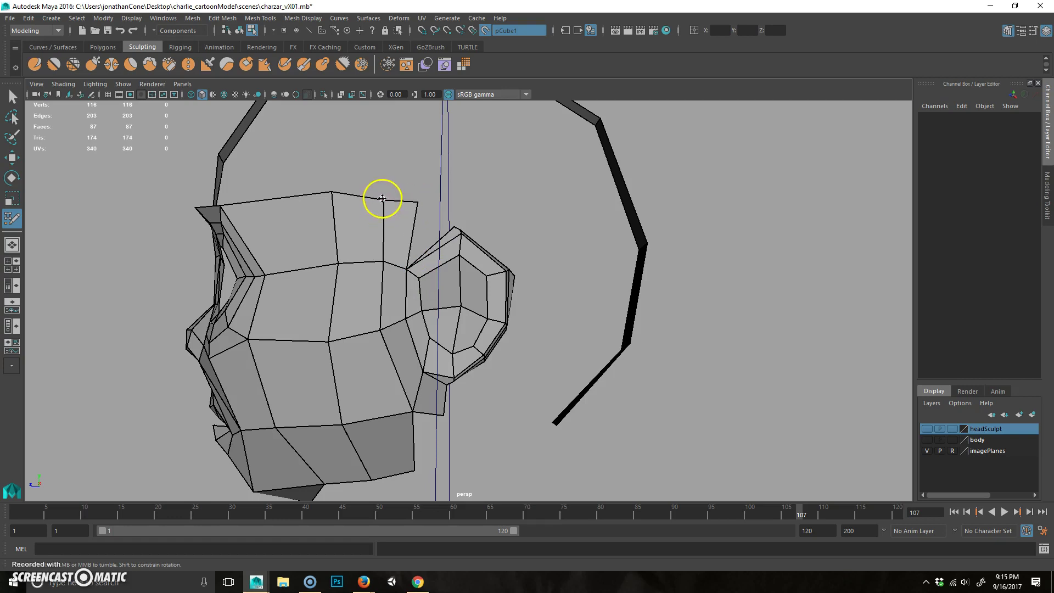
shift+click(442, 222)
- Fill three quads beneath the earlobe, continuing the jaw row and the area under the ear's lower rear rim
alt+drag(470, 348, 463, 394)
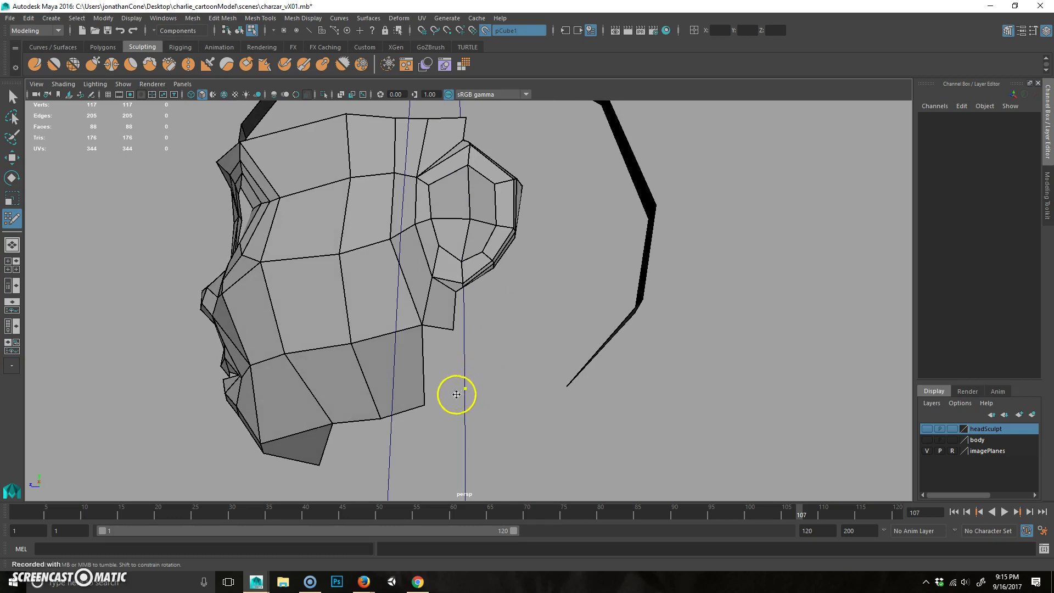
shift+click(442, 370)
click(503, 380)
shift+click(490, 355)
shift+click(488, 304)
mouse_move(494, 320)
alt+mouse_down()
mouse_move(492, 287)
mouse_move(483, 313)
alt+mouse_up()
- Place points behind the ear and fill quads above its rear rim and along its lower rear side
click(490, 228)
mouse_move(533, 289)
alt+mouse_down()
mouse_move(450, 278)
mouse_move(490, 315)
mouse_move(501, 360)
alt+mouse_up()
shift+click(430, 270)
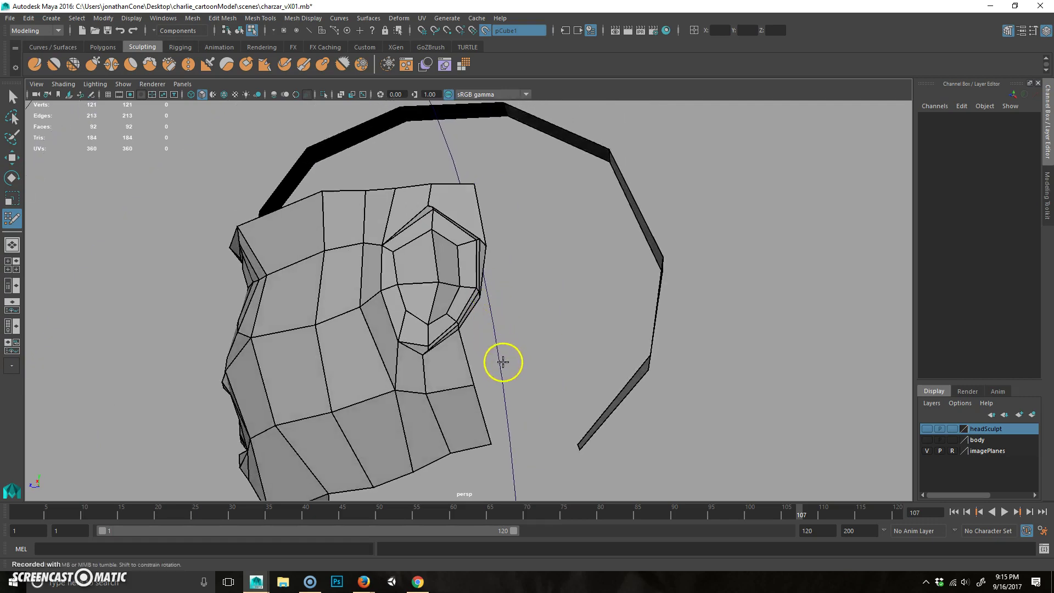
click(515, 433)
shift+click(495, 419)
alt+drag(600, 407, 516, 398)
- Place a column of five points on the head behind the ear and fill four quads back to the ear's rear edge
click(530, 247)
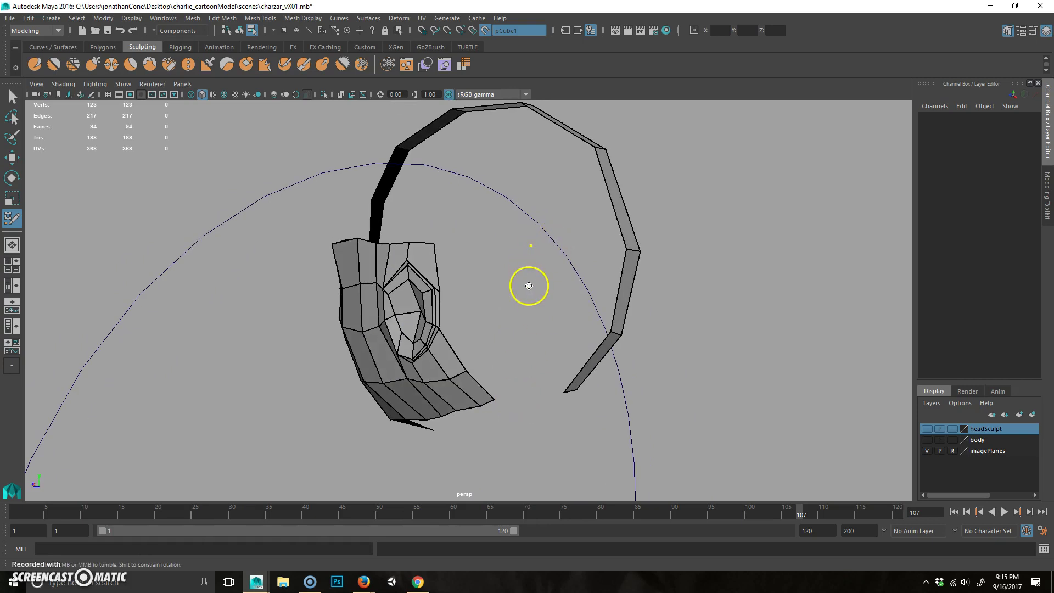
click(531, 289)
click(528, 324)
click(529, 355)
click(533, 388)
shift+click(483, 268)
shift+click(481, 307)
shift+click(483, 341)
shift+click(502, 377)
- Insert an edge across the rear centre-line strip and fill two quads bridging it to the patch behind the ear
mouse_move(570, 389)
alt+mouse_down()
mouse_move(513, 384)
mouse_move(428, 286)
alt+mouse_up()
mouse_move(494, 304)
alt+mouse_down()
mouse_move(608, 304)
mouse_move(605, 280)
mouse_move(530, 297)
mouse_move(605, 308)
alt+mouse_up()
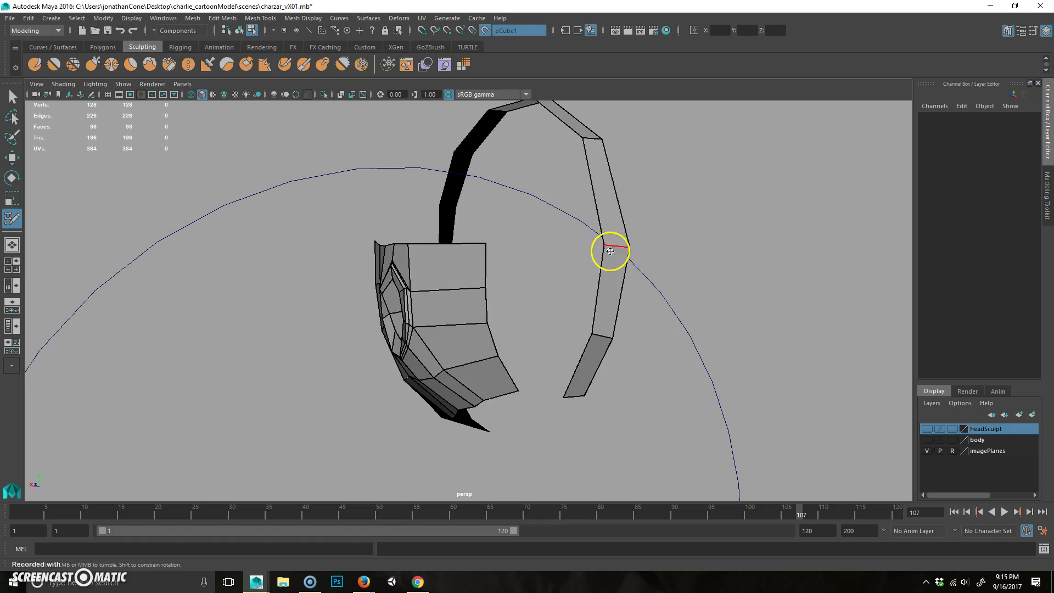
click(601, 280)
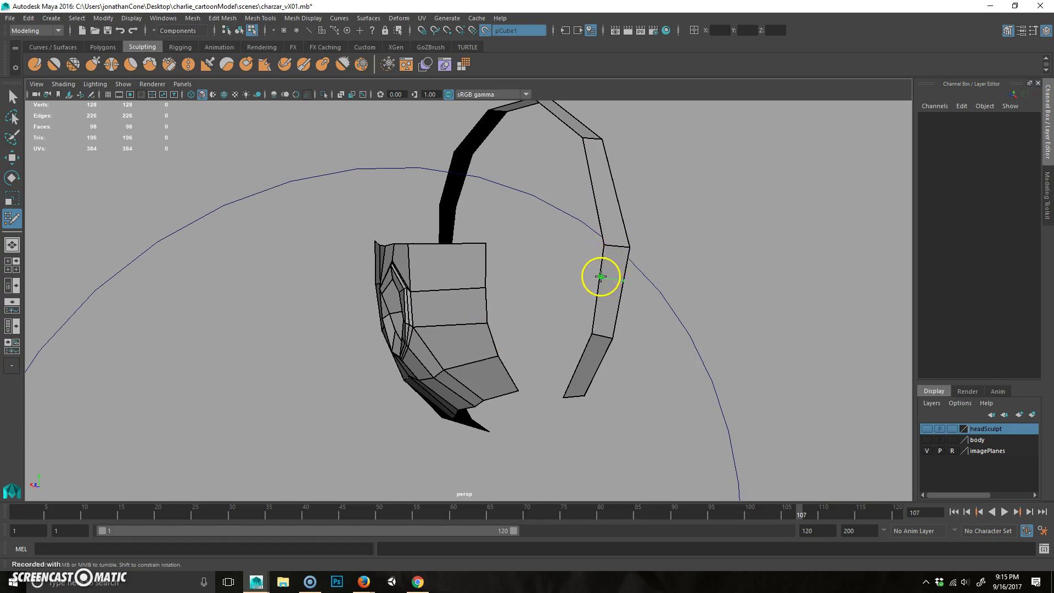
shift+click(541, 264)
shift+click(540, 262)
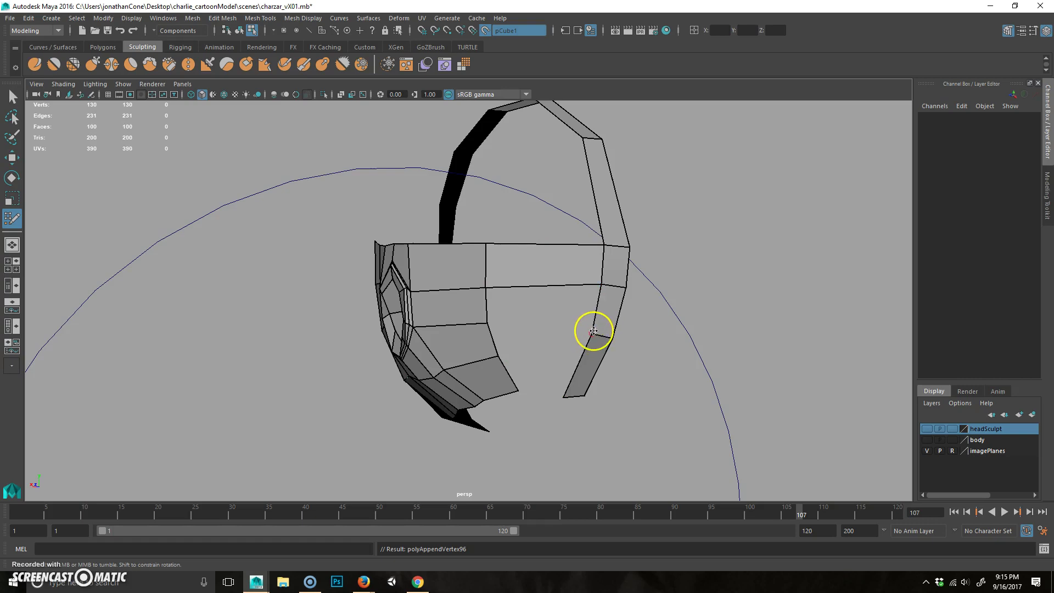
shift+click(552, 306)
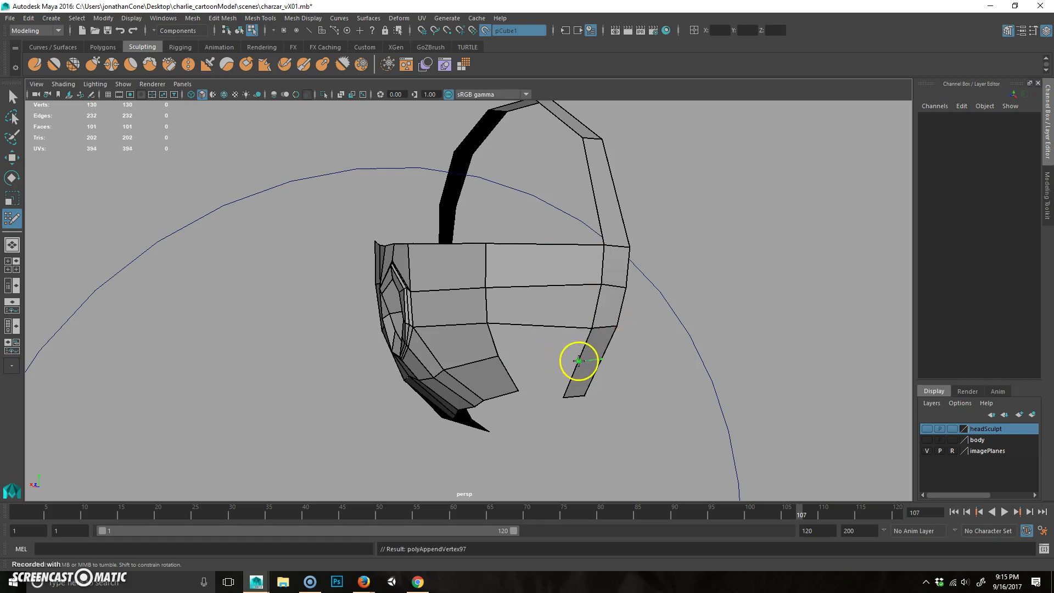
- Fill the two remaining gaps between the patch behind the ear and the rear centre strip, and insert an edge loop down the wide quads
shift+click(541, 343)
shift+click(541, 372)
mouse_move(588, 388)
alt+mouse_down()
mouse_move(579, 353)
mouse_move(596, 372)
mouse_move(617, 372)
mouse_move(570, 348)
mouse_move(539, 304)
mouse_move(495, 330)
mouse_move(515, 301)
mouse_move(532, 368)
mouse_move(512, 301)
mouse_move(560, 280)
mouse_move(609, 327)
mouse_move(534, 289)
mouse_move(601, 310)
mouse_move(598, 339)
mouse_move(471, 353)
mouse_move(472, 339)
mouse_move(485, 344)
mouse_move(412, 343)
mouse_move(463, 320)
mouse_move(486, 324)
mouse_move(414, 313)
mouse_move(449, 296)
mouse_move(449, 284)
mouse_move(418, 297)
mouse_move(423, 311)
alt+mouse_up()
ctrl+click(540, 289)
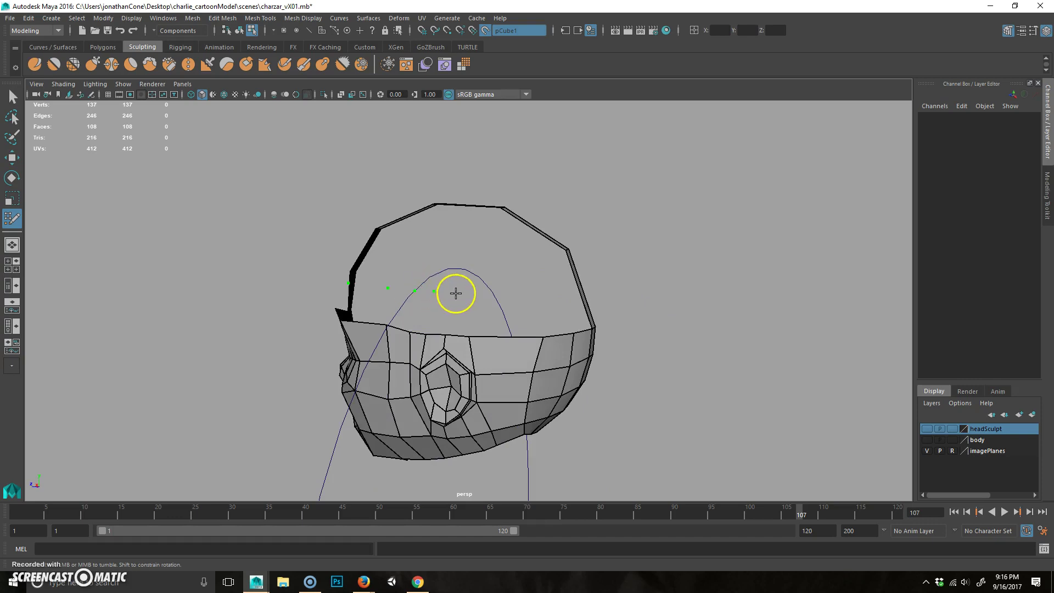
- Fill a row of quads above the brow and ear, running from the forehead centre strip round to the rear centre strip
alt+drag(520, 291, 395, 291)
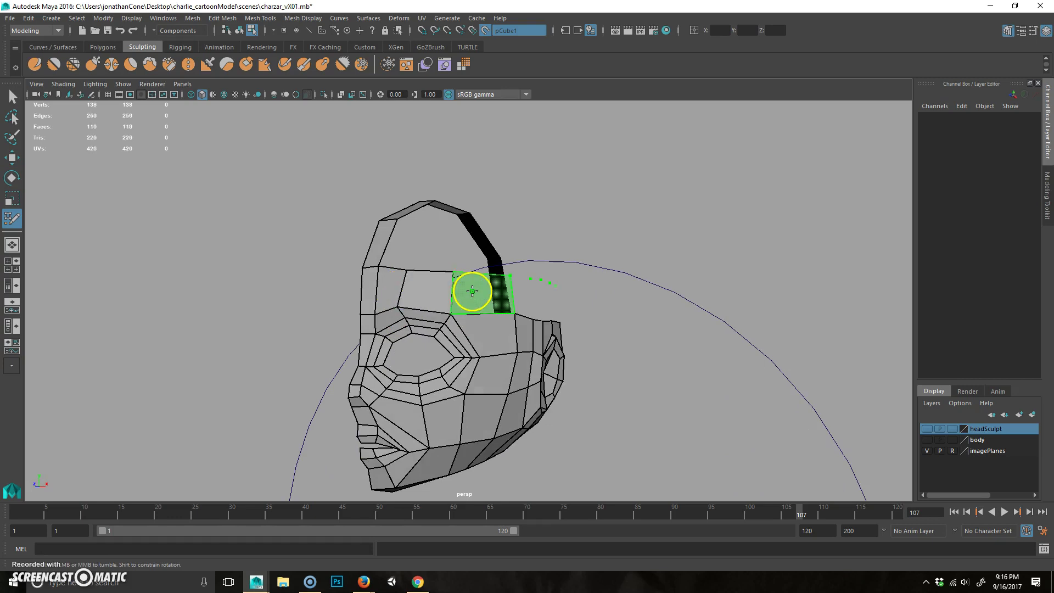
alt+drag(554, 344, 457, 340)
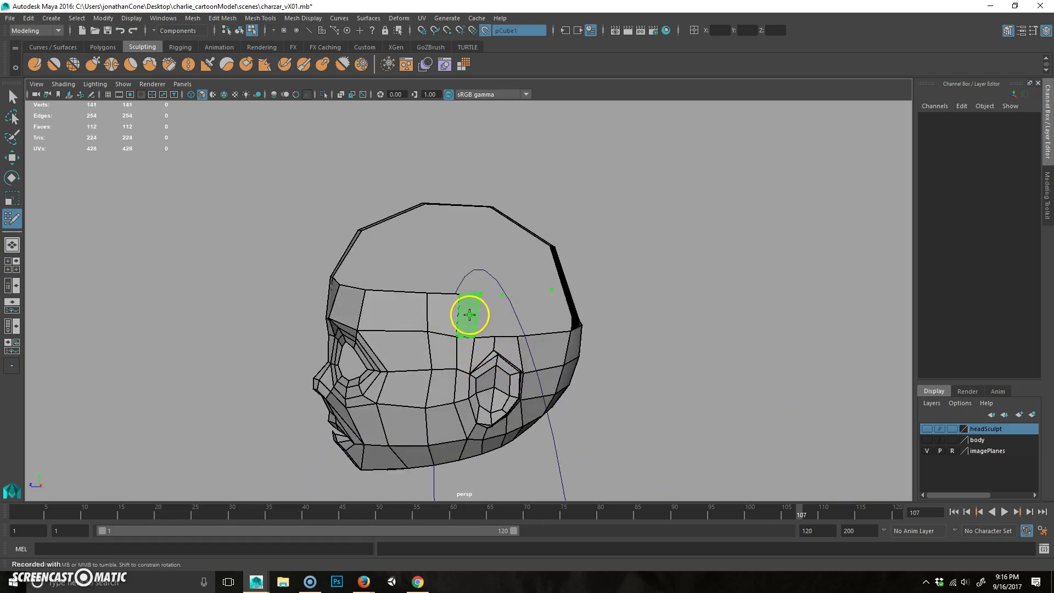
alt+drag(527, 341, 493, 307)
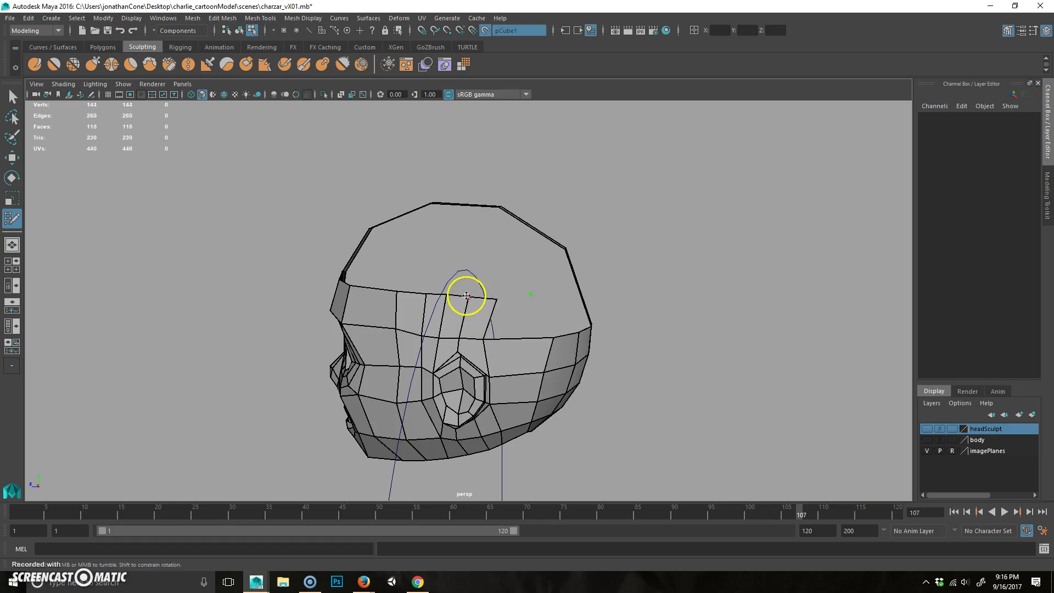
mouse_move(491, 298)
alt+mouse_down()
mouse_move(488, 316)
mouse_move(506, 310)
alt+mouse_up()
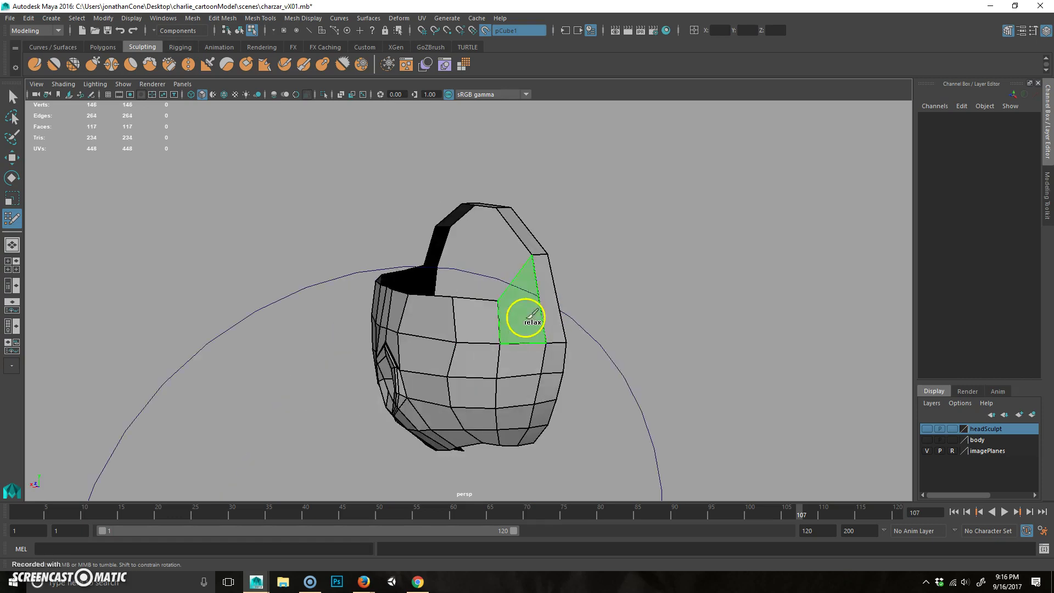
alt+drag(443, 360, 478, 361)
alt+middle_drag(478, 361, 443, 265)
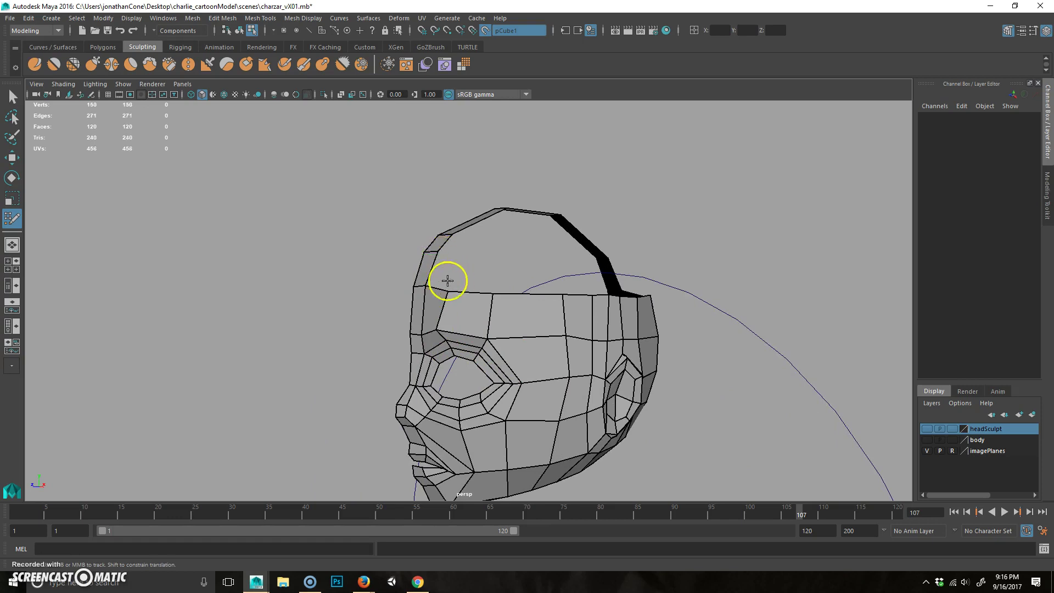
- Place the next higher row of points and fill quads from the rear centre strip forward to above the ear
mouse_move(559, 283)
alt+mouse_down()
mouse_move(473, 270)
mouse_move(565, 299)
mouse_move(513, 285)
mouse_move(516, 308)
alt+mouse_up()
shift+click(466, 302)
shift+click(558, 284)
key(ctrl+z)
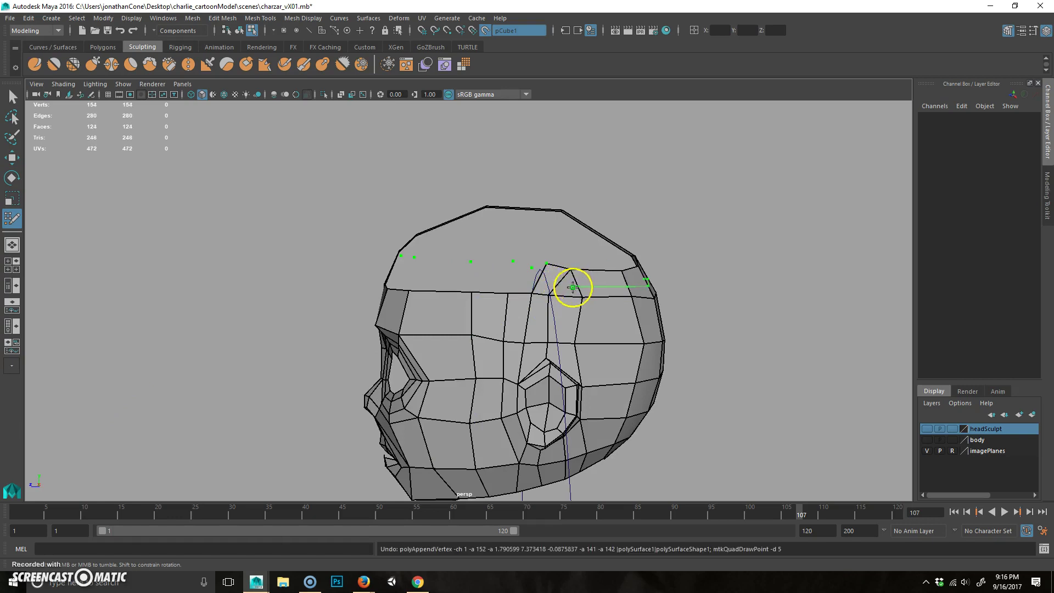
shift+click(568, 285)
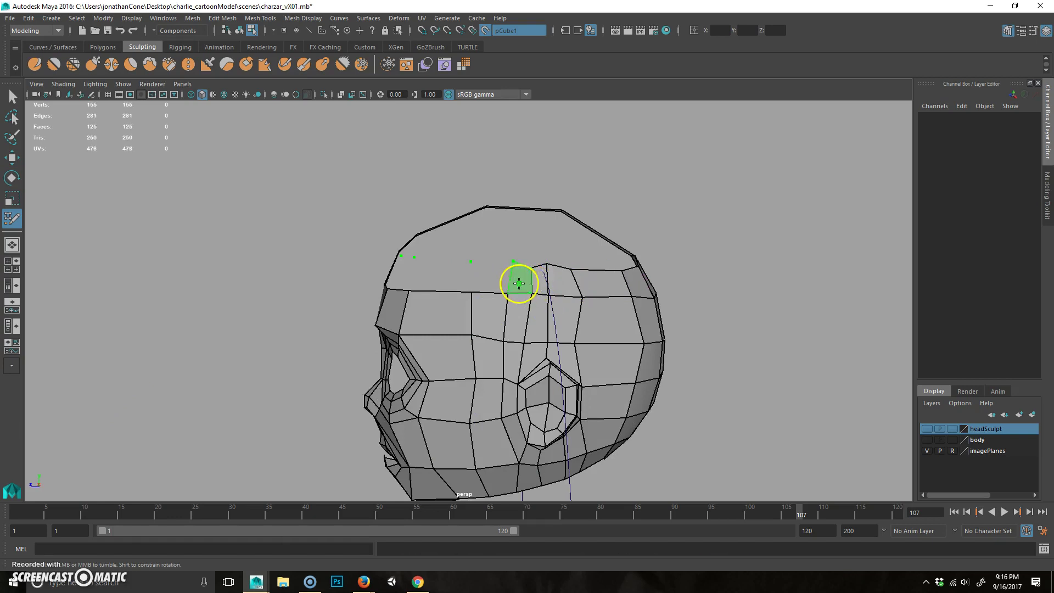
- Fill the rest of the upper row with quads from above the ear forward to the forehead centre strip
shift+click(489, 283)
alt+drag(419, 308, 460, 318)
shift+click(519, 282)
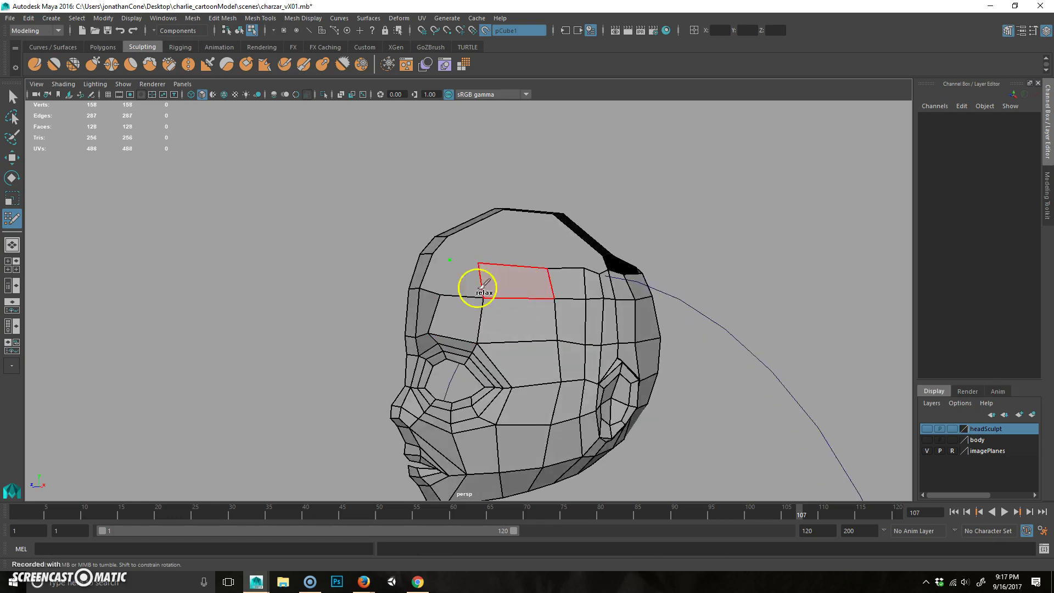
shift+click(463, 276)
shift+click(437, 271)
alt+drag(550, 314, 494, 322)
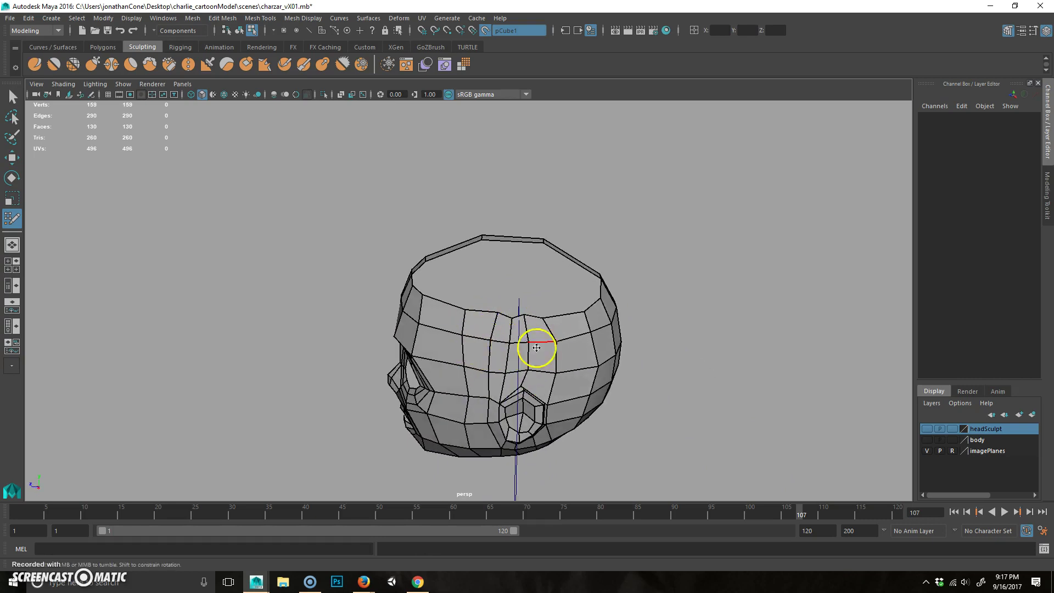
- Insert an edge across the top centre strip and fill two quads bridging it down to the row above the ear
alt+right_drag(536, 349, 539, 309)
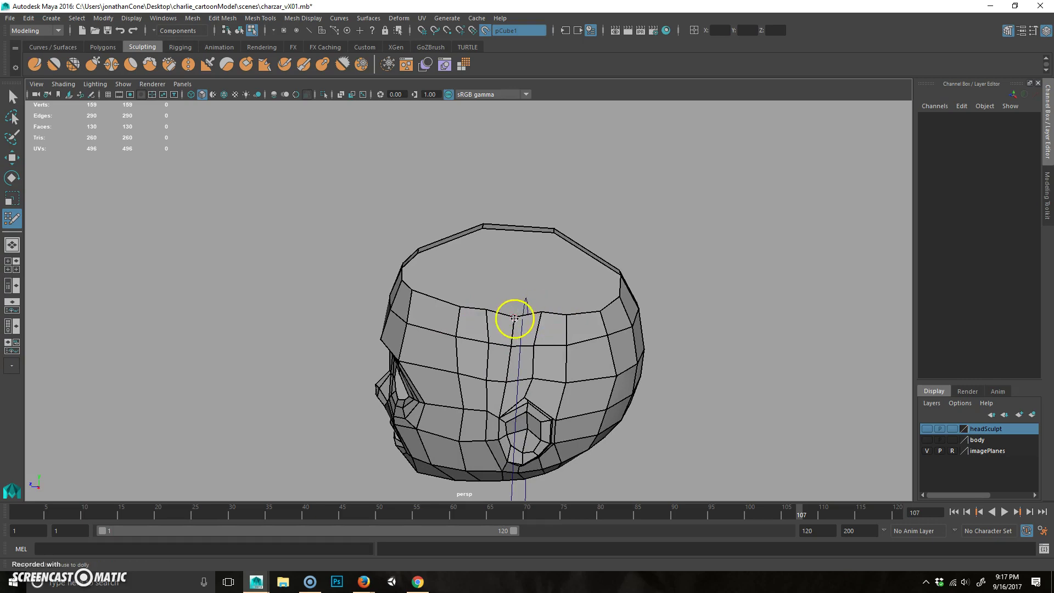
alt+drag(527, 319, 527, 324)
alt+drag(530, 273, 508, 351)
alt+drag(496, 230, 524, 332)
click(526, 254)
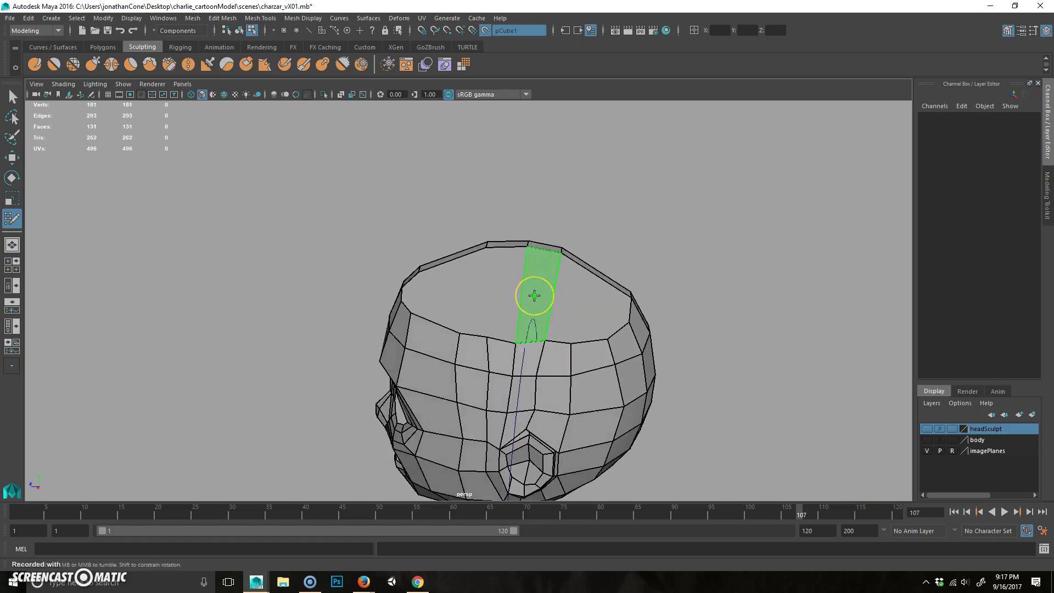
key(Return)
click(506, 298)
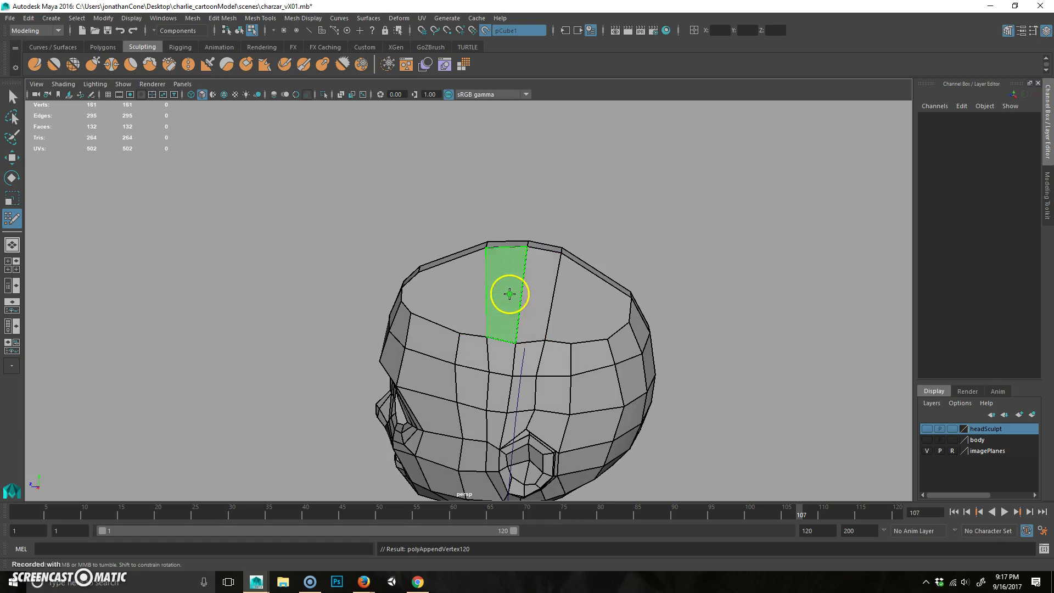
shift+click(506, 287)
- Split the front part of the top centre strip and fill the crown quads forward towards the forehead
alt+drag(477, 304, 486, 351)
ctrl+click(489, 283)
click(470, 285)
mouse_move(471, 287)
alt+mouse_down()
mouse_move(603, 337)
mouse_move(435, 299)
mouse_move(471, 300)
alt+mouse_up()
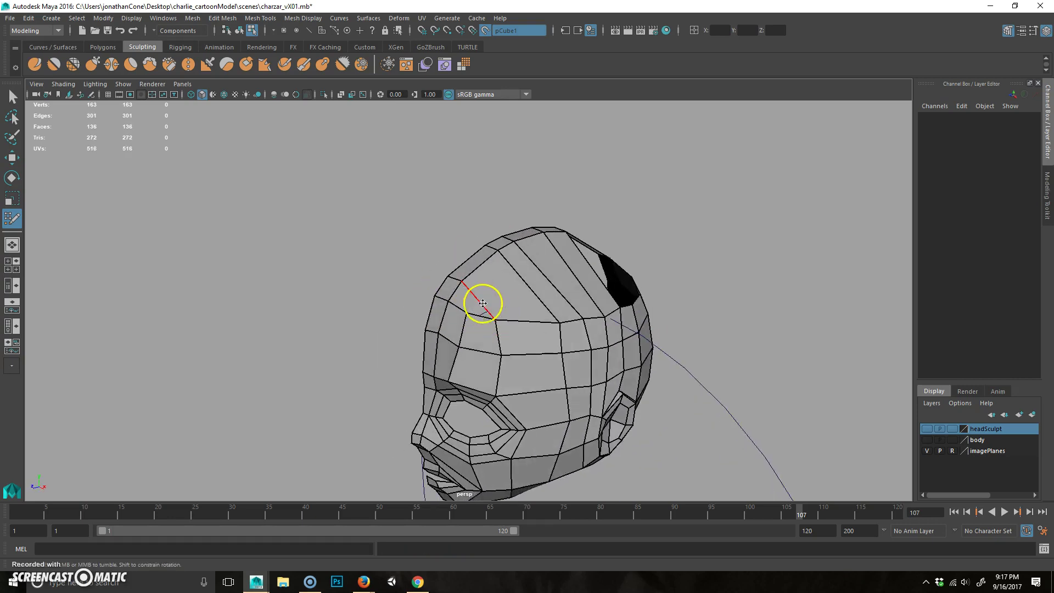
- Insert an edge across the top strip behind the crown and fill the next quad down to the side row
alt+drag(643, 332, 537, 303)
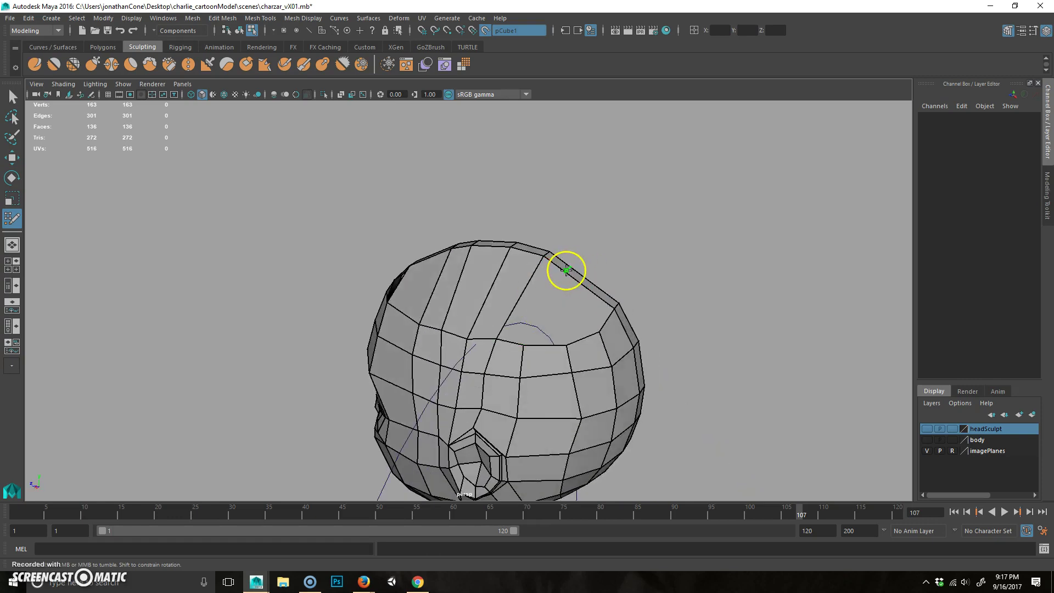
alt+drag(553, 323, 522, 296)
shift+click(538, 282)
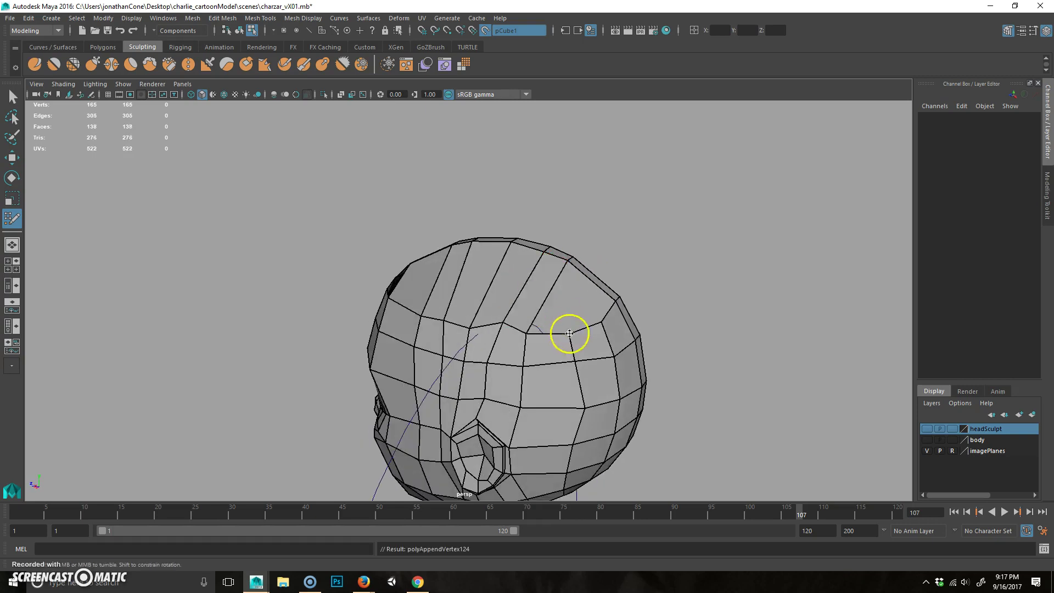
- Split the rear centre strip twice more and fill the next two quads down the back of the crown
alt+drag(570, 333, 566, 285)
shift+click(569, 282)
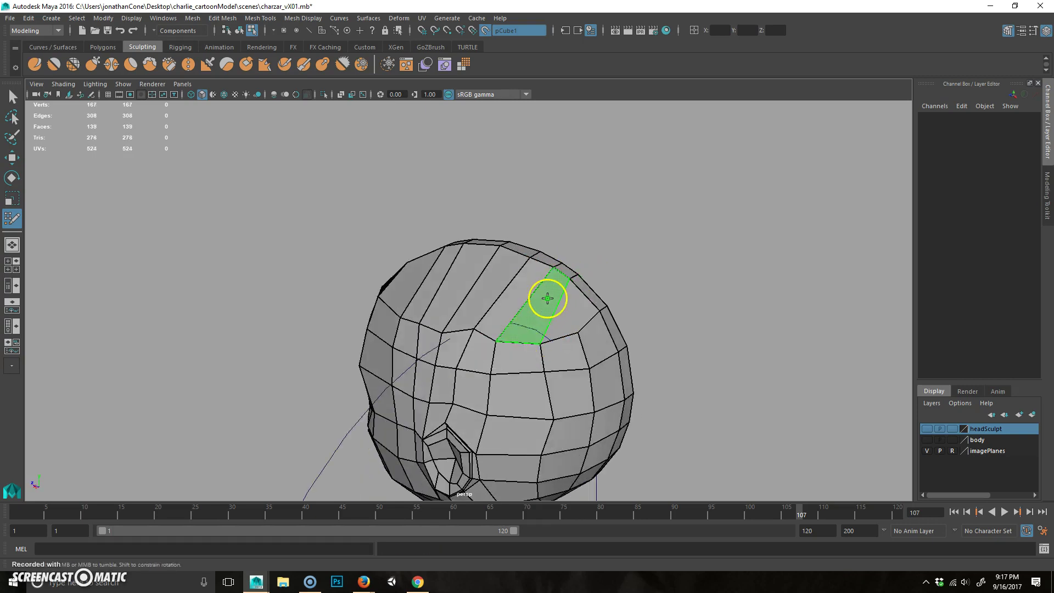
key(ctrl+z)
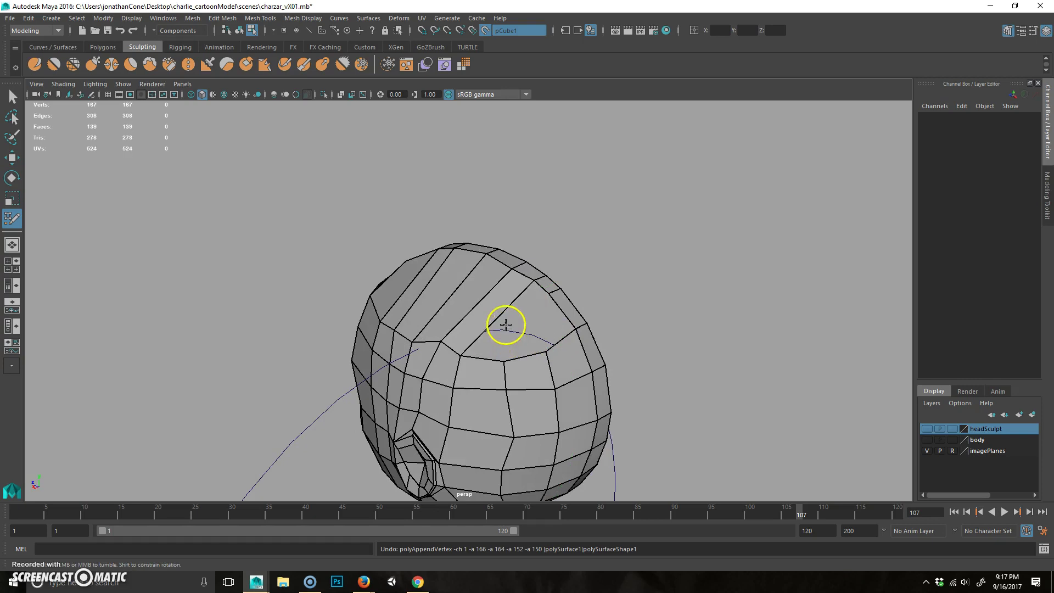
shift+click(516, 308)
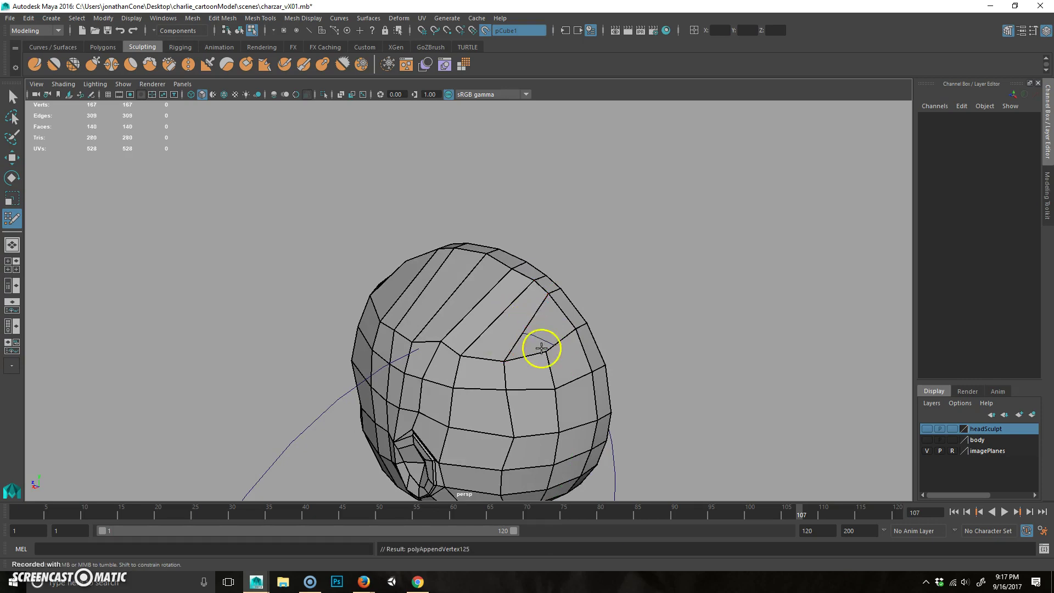
shift+click(558, 309)
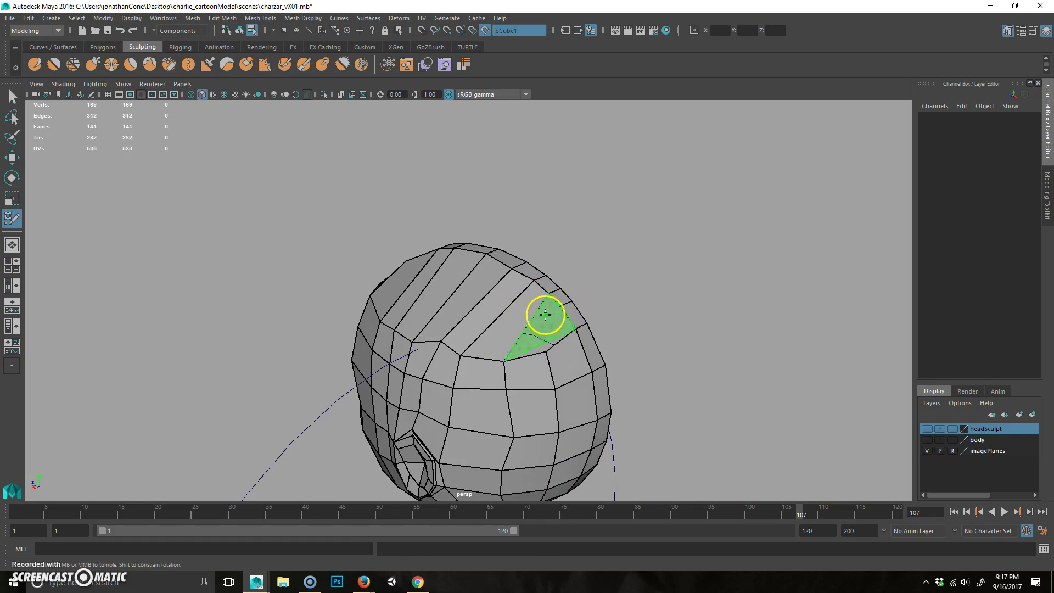
shift+click(539, 320)
mouse_move(539, 321)
alt+mouse_down()
mouse_move(440, 358)
mouse_move(544, 357)
alt+mouse_up()
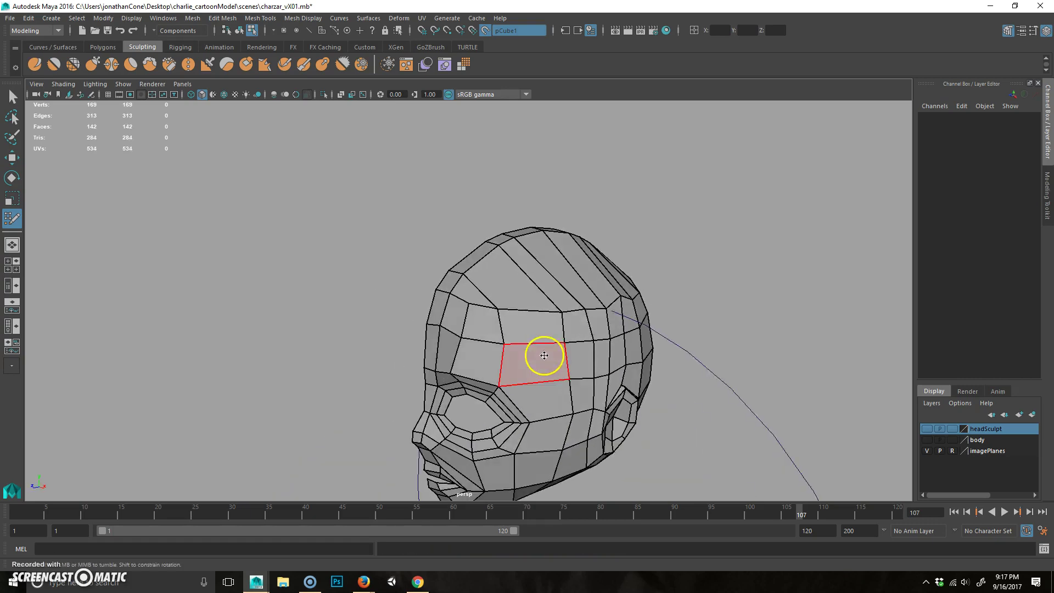
- Insert an edge across the forehead end of the centre strip and fill the quad connecting it to the side row
alt+drag(452, 294, 455, 314)
alt+right_drag(455, 314, 463, 306)
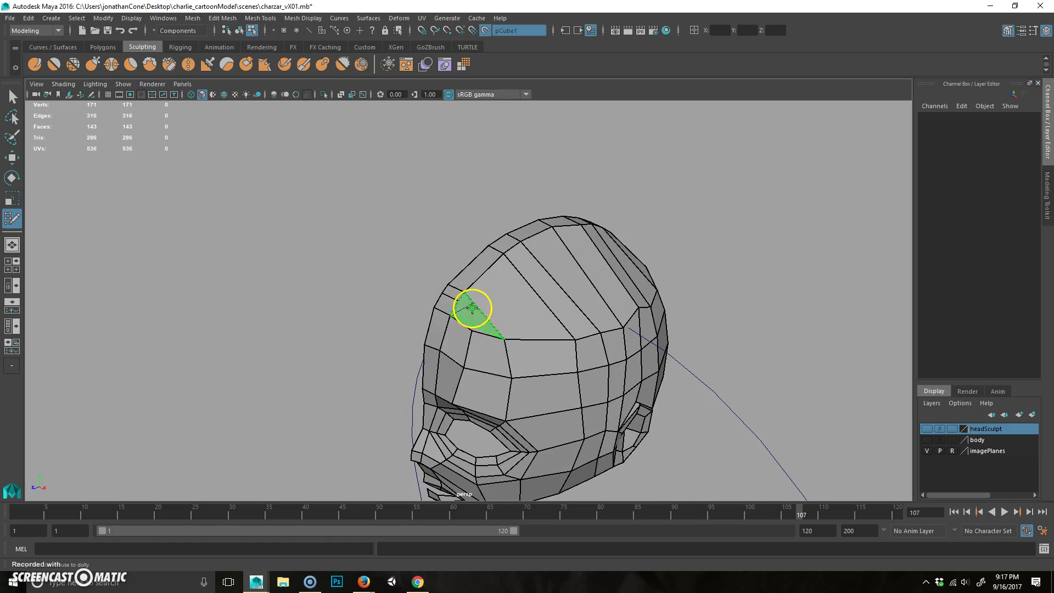
alt+drag(474, 311, 515, 344)
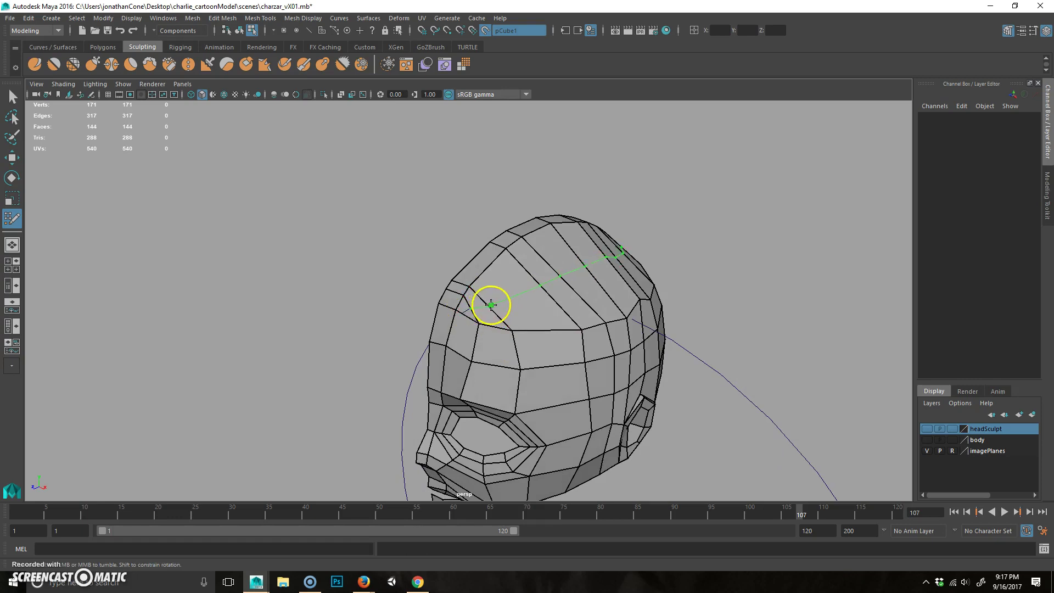
- Insert an edge loop through the long crown quads and fill the leftover gaps at the forehead and the back of the head
click(491, 305)
click(464, 308)
alt+drag(640, 341, 490, 315)
click(486, 316)
- Relax the new quads over the forehead, crown and side of the head to even out their spacing
mouse_move(518, 353)
alt+mouse_down()
mouse_move(483, 346)
mouse_move(536, 315)
mouse_move(502, 322)
mouse_move(472, 285)
alt+mouse_up()
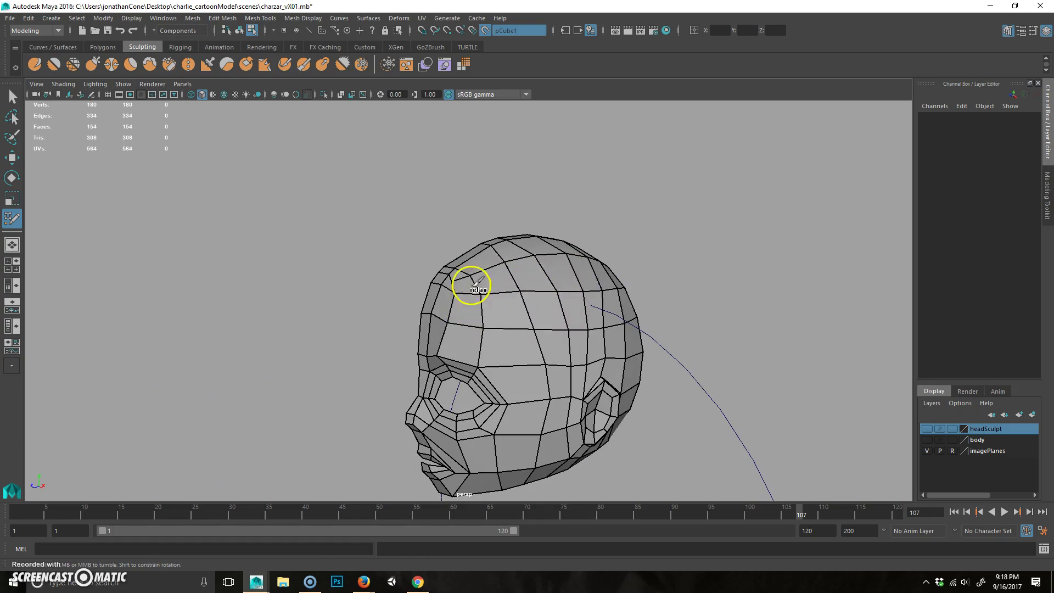
alt+drag(645, 360, 473, 372)
mouse_move(508, 313)
alt+mouse_down()
mouse_move(484, 366)
mouse_move(501, 343)
mouse_move(566, 318)
alt+mouse_up()
mouse_move(504, 333)
alt+mouse_down()
mouse_move(438, 377)
mouse_move(516, 304)
alt+mouse_up()
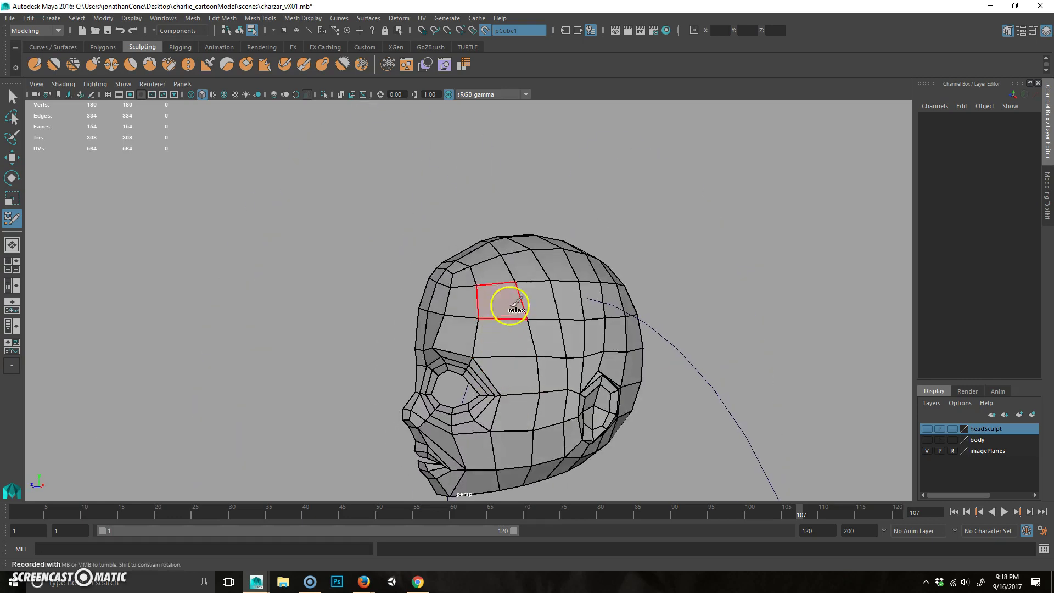
mouse_move(535, 338)
alt+mouse_down()
mouse_move(509, 456)
mouse_move(536, 440)
mouse_move(514, 302)
mouse_move(528, 364)
mouse_move(478, 292)
mouse_move(615, 360)
mouse_move(457, 365)
alt+mouse_up()
mouse_move(449, 324)
alt+mouse_down()
mouse_move(449, 372)
mouse_move(490, 398)
alt+mouse_up()
alt+drag(476, 359, 569, 371)
alt+drag(557, 291, 504, 360)
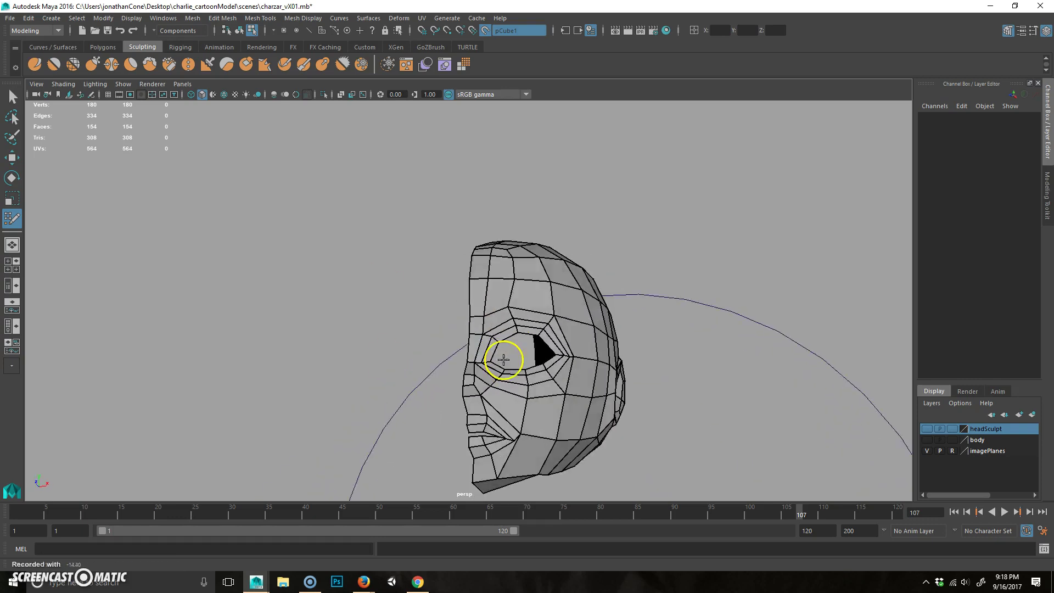
alt+middle_drag(504, 360, 517, 358)
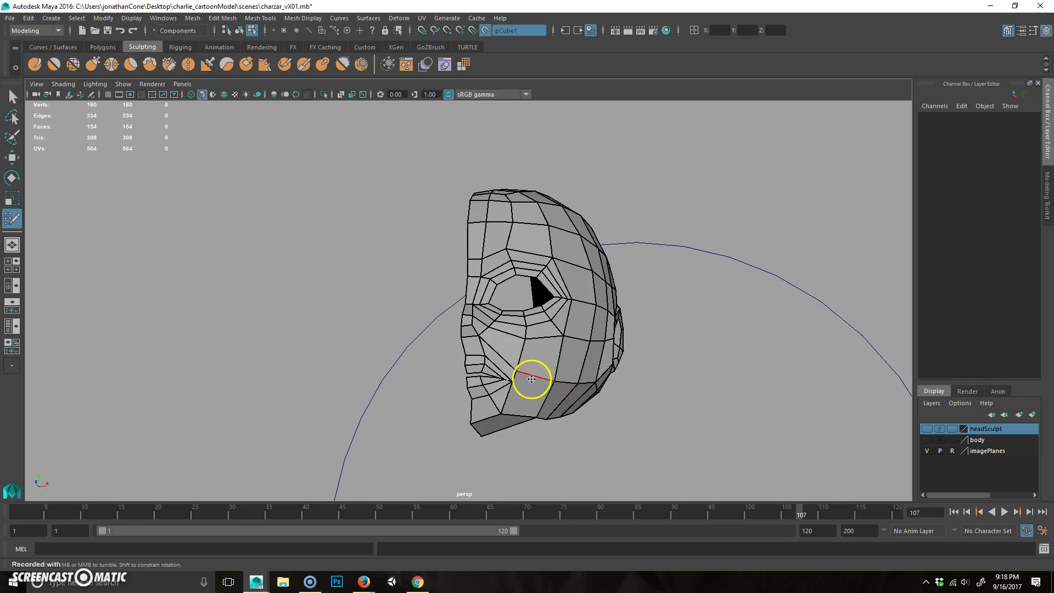
alt+drag(531, 379, 511, 360)
alt+drag(467, 331, 486, 276)
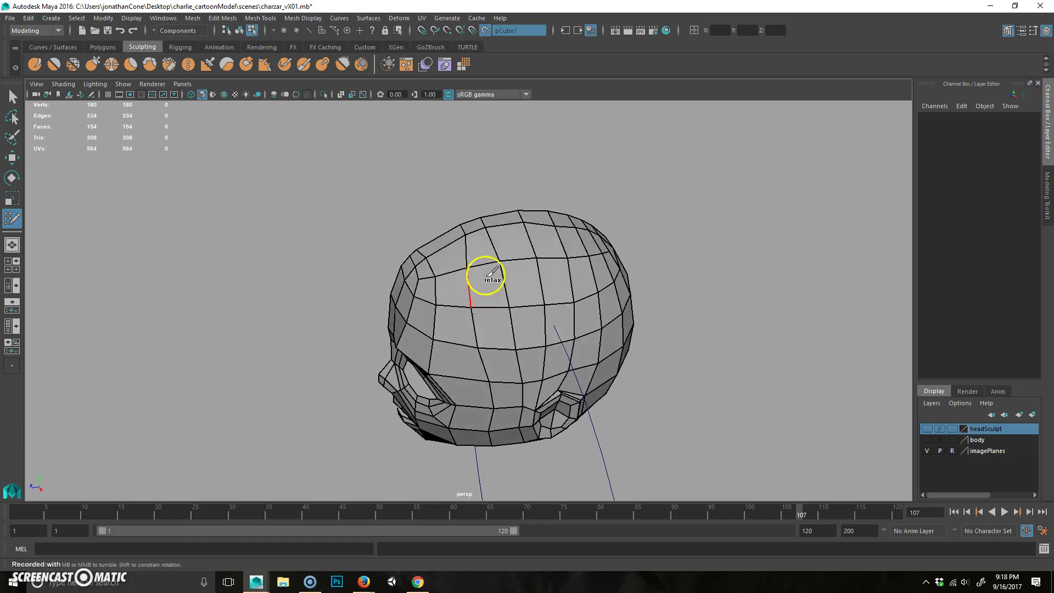
alt+drag(556, 269, 423, 299)
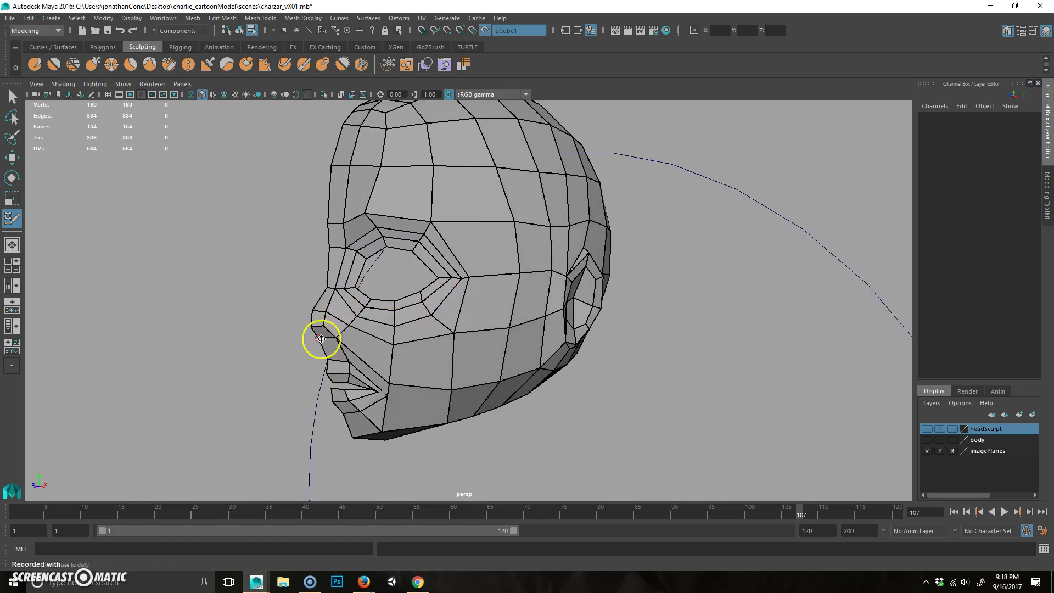
alt+drag(317, 342, 351, 328)
alt+right_drag(350, 328, 387, 329)
alt+drag(387, 328, 478, 339)
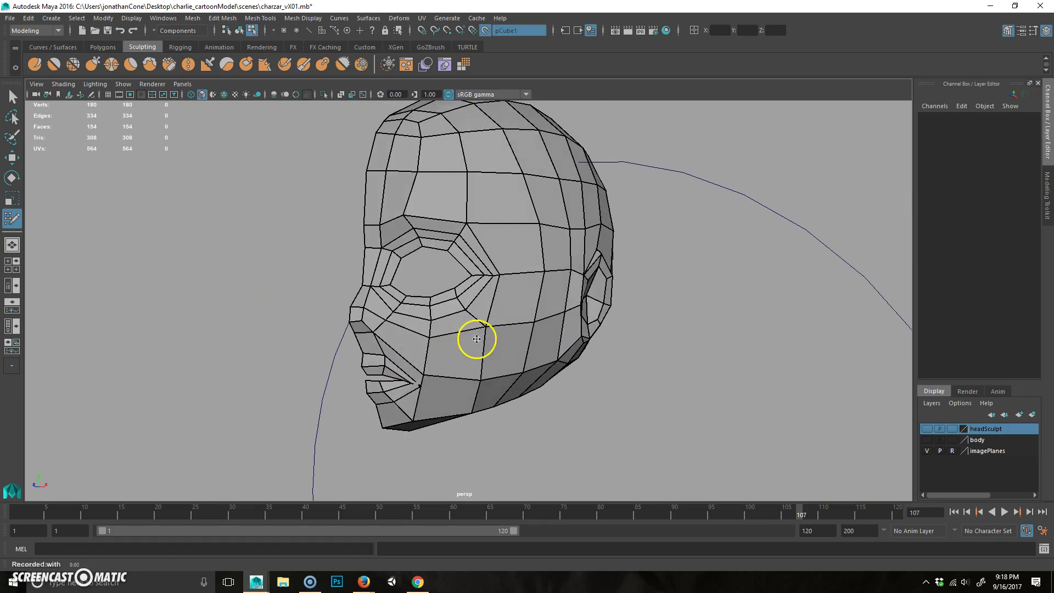
alt+right_drag(450, 352, 472, 368)
alt+drag(472, 368, 507, 363)
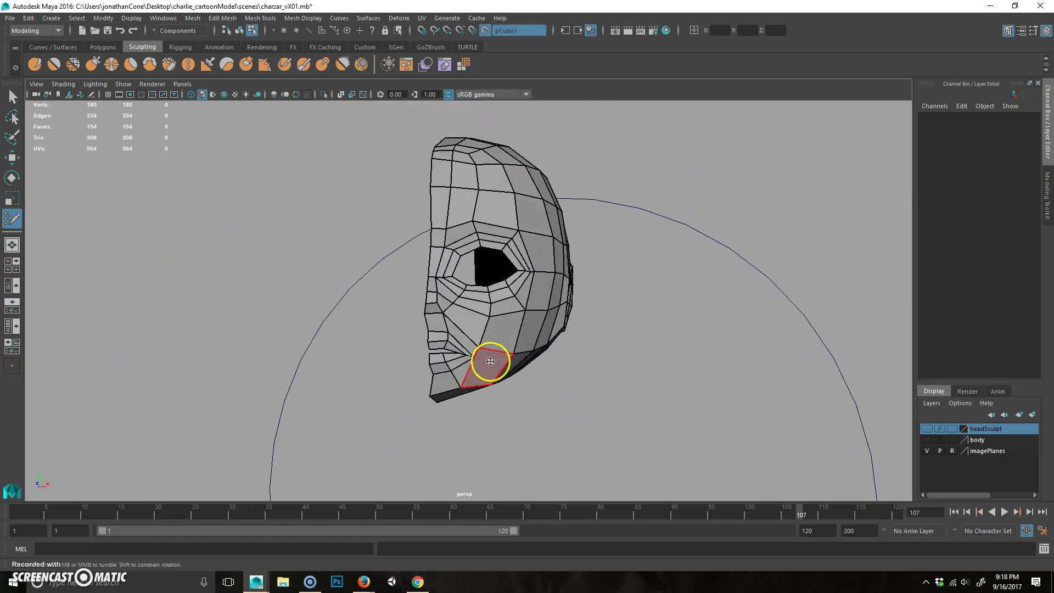